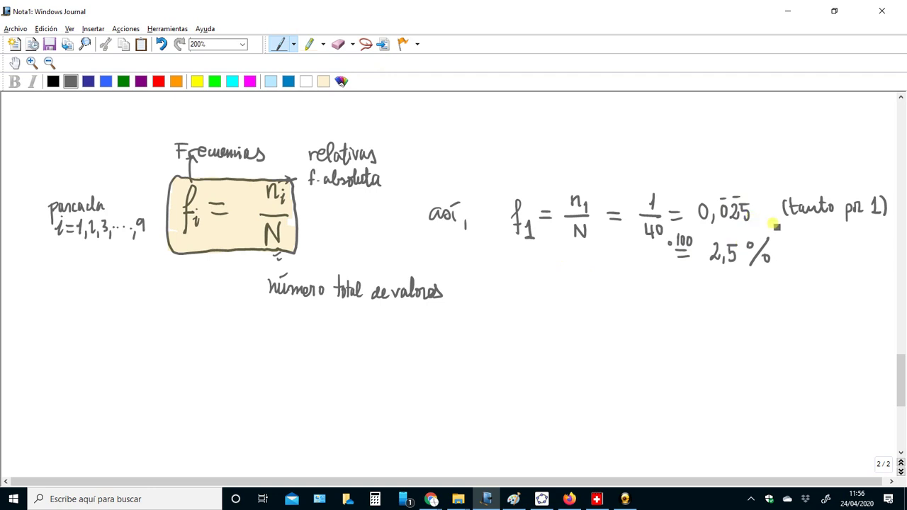
# Step: Underline the "tanto pr 1" note and handwrite "(tanto pr 100)" beside the 2,5 % result
pyautogui.moveTo(793, 220); pyautogui.dragTo(864, 219)
pyautogui.moveTo(800, 244)
pyautogui.mouseDown()
pyautogui.moveTo(816, 256)
pyautogui.moveTo(848, 250)
pyautogui.moveTo(858, 264)
pyautogui.moveTo(873, 257)
pyautogui.mouseUp()
pyautogui.moveTo(810, 264); pyautogui.dragTo(839, 278)
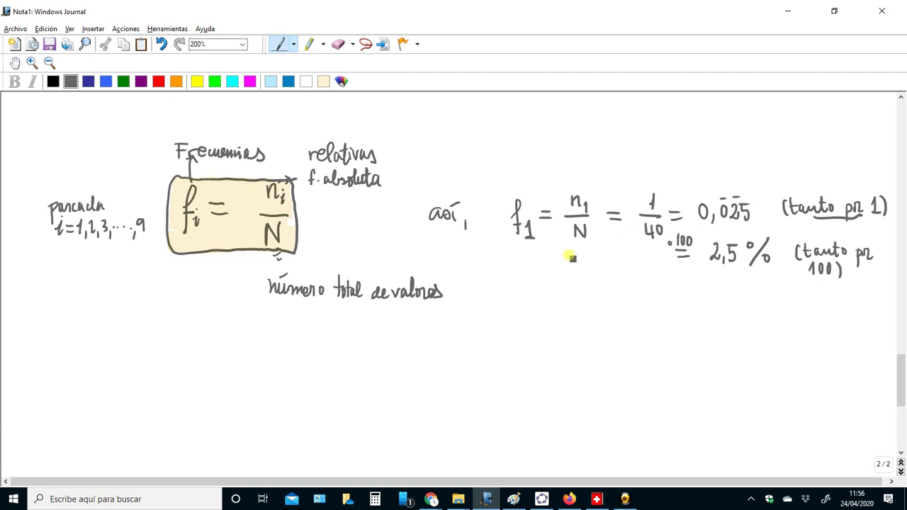
# Step: Handwrite the formula f2 = n2/N = ··· below the f1 calculation
pyautogui.moveTo(526, 286)
pyautogui.mouseDown()
pyautogui.moveTo(529, 324)
pyautogui.moveTo(546, 320)
pyautogui.mouseUp()
pyautogui.moveTo(554, 303); pyautogui.dragTo(565, 303)
pyautogui.moveTo(554, 309); pyautogui.dragTo(594, 303)
pyautogui.moveTo(572, 308); pyautogui.dragTo(591, 307)
pyautogui.moveTo(581, 314)
pyautogui.mouseDown()
pyautogui.moveTo(582, 329)
pyautogui.moveTo(591, 315)
pyautogui.moveTo(619, 309)
pyautogui.mouseUp()
pyautogui.click(637, 305)
pyautogui.click(646, 306)
pyautogui.click(653, 306)
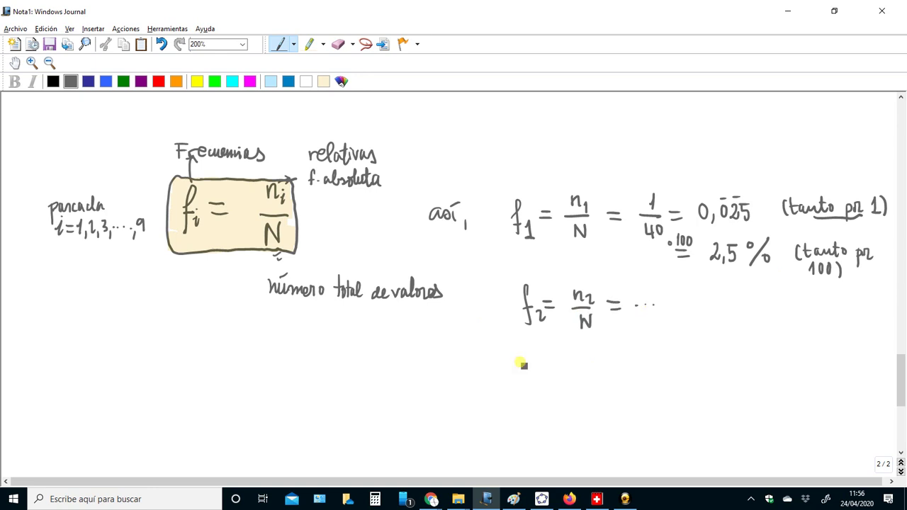
# Step: Handwrite f3 = n3/N = ··· below the f2 formula, with three vertical dots beneath to continue the series
pyautogui.moveTo(538, 350)
pyautogui.mouseDown()
pyautogui.moveTo(526, 383)
pyautogui.moveTo(543, 384)
pyautogui.moveTo(564, 365)
pyautogui.mouseUp()
pyautogui.moveTo(552, 371); pyautogui.dragTo(565, 371)
pyautogui.moveTo(583, 366)
pyautogui.mouseDown()
pyautogui.moveTo(596, 363)
pyautogui.moveTo(597, 381)
pyautogui.moveTo(629, 364)
pyautogui.mouseUp()
pyautogui.moveTo(615, 371); pyautogui.dragTo(630, 371)
pyautogui.click(638, 368)
pyautogui.click(647, 368)
pyautogui.click(656, 368)
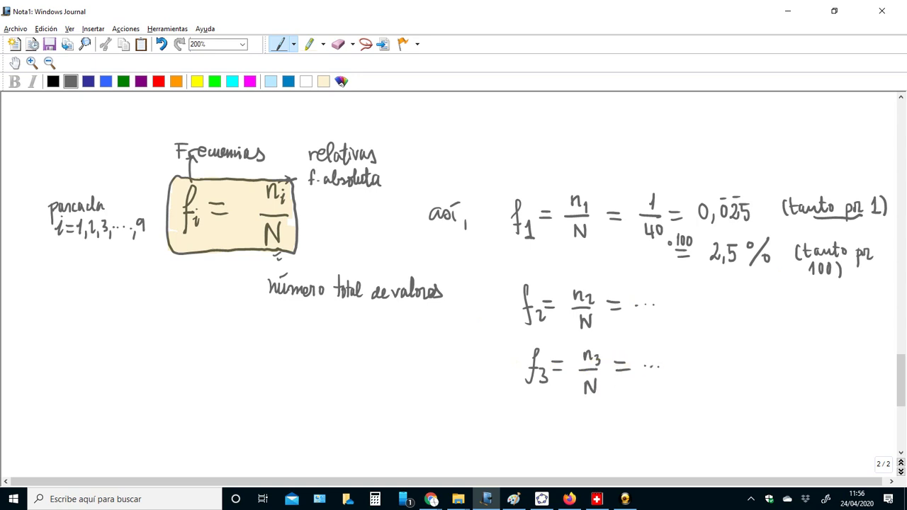
pyautogui.click(543, 413)
pyautogui.click(543, 426)
pyautogui.click(541, 440)
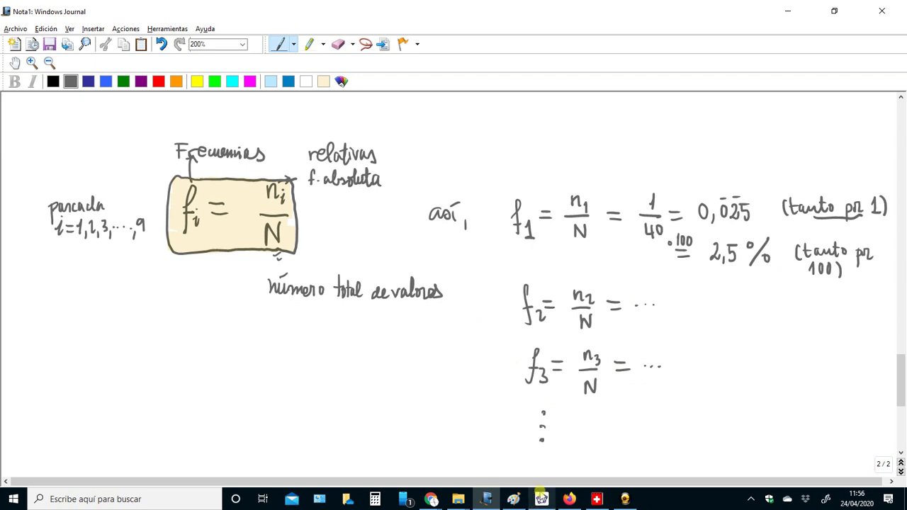
# Step: Switch to GeoGebra Classic 5 and show the spreadsheet view (Hoja de Cálculo)
pyautogui.moveTo(544, 500)
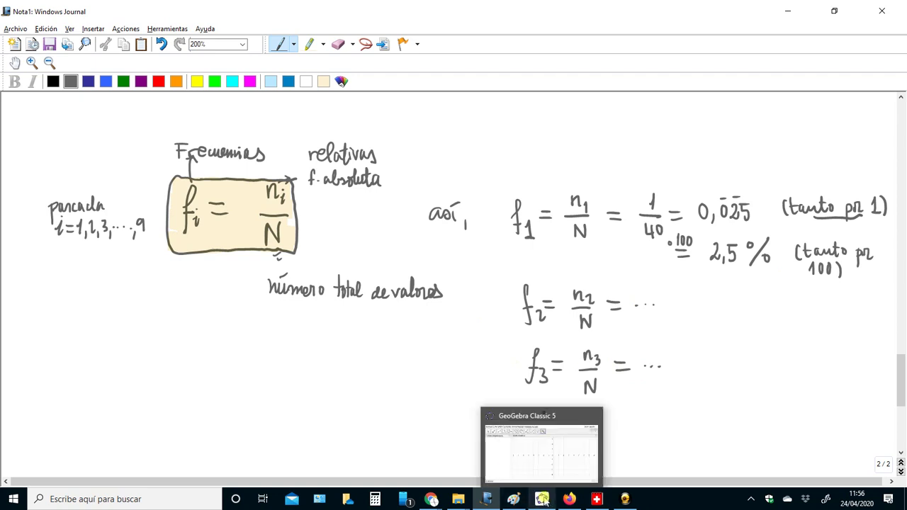
pyautogui.click(542, 500)
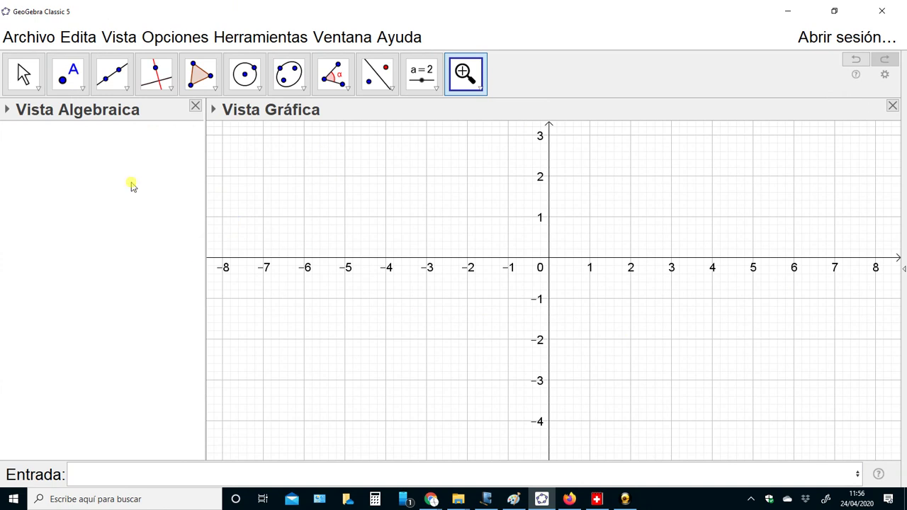
pyautogui.click(115, 39)
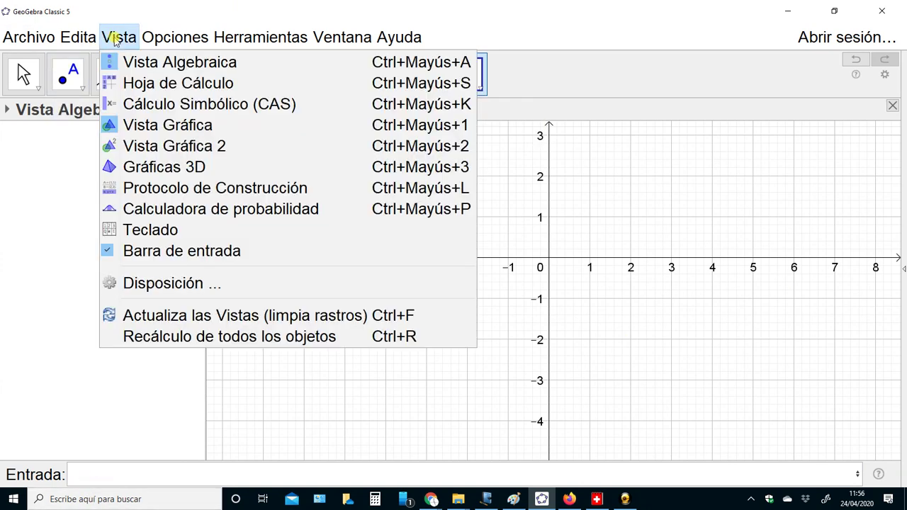
pyautogui.press('Escape')
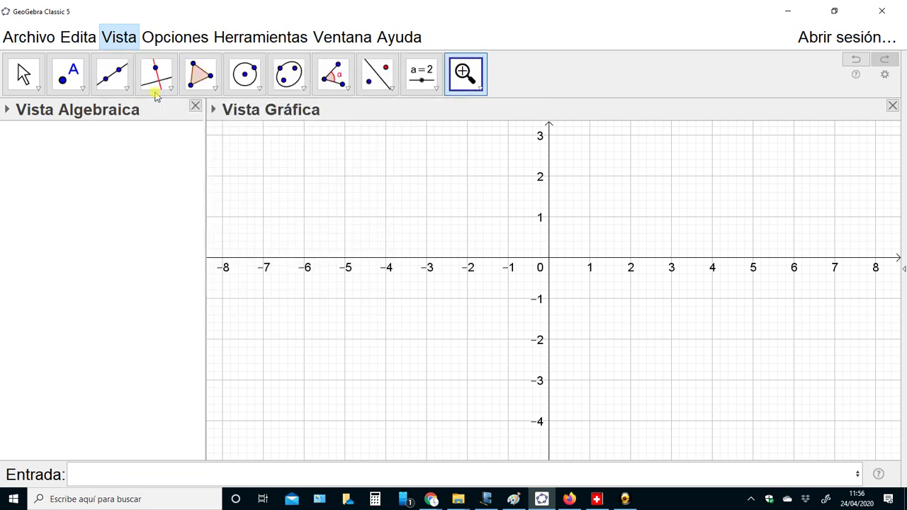
pyautogui.hotkey('ctrl', 'shift', 's')
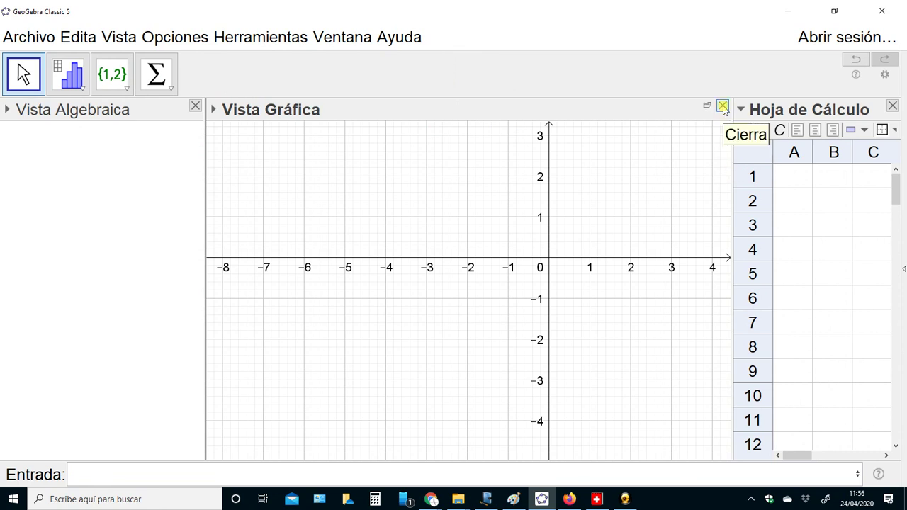
# Step: Widen the spreadsheet view over the graphics view and widen columns A and B
pyautogui.moveTo(733, 154); pyautogui.dragTo(320, 196)
pyautogui.click(392, 182)
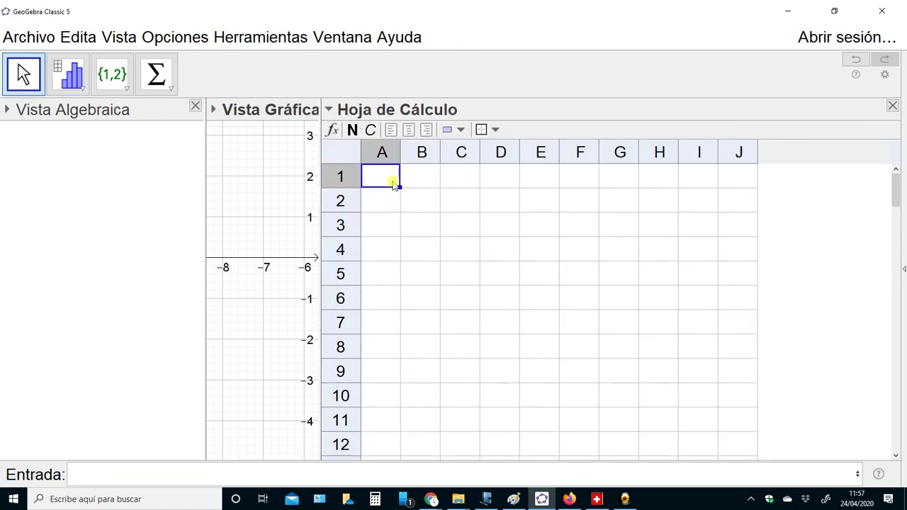
pyautogui.click(426, 151)
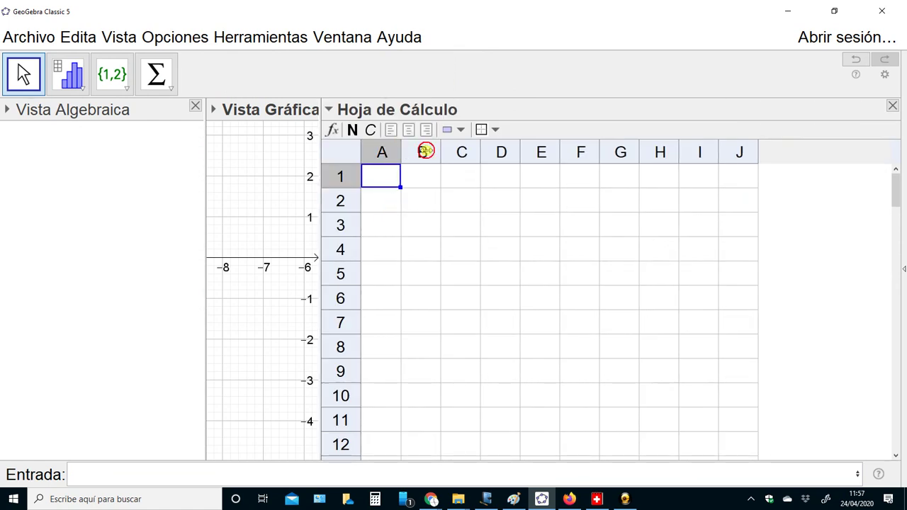
pyautogui.moveTo(426, 151); pyautogui.dragTo(515, 153)
pyautogui.click(396, 176)
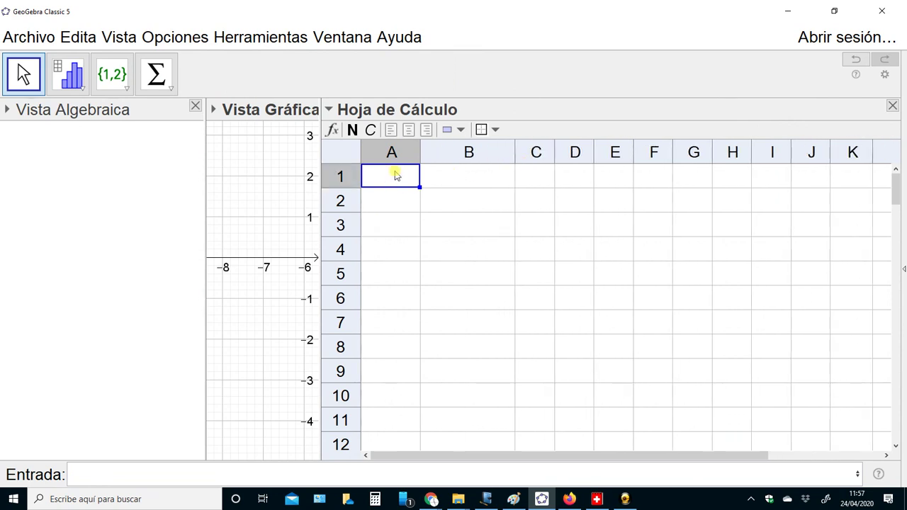
# Step: Enter the header x with subscript i as quoted text in cell A1
pyautogui.doubleClick(396, 175)
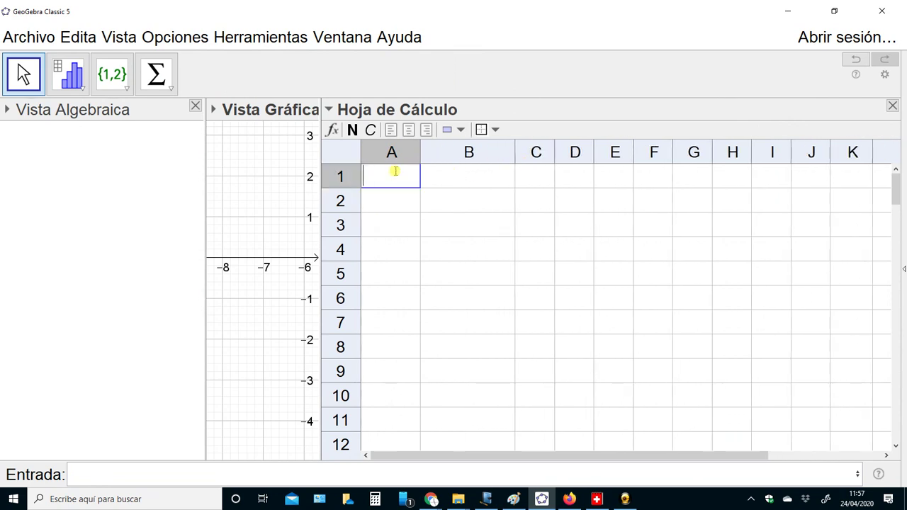
pyautogui.write('"X')
pyautogui.press('BackSpace')
pyautogui.write('x ')
pyautogui.write('i')
pyautogui.write('"')
pyautogui.press('Return')
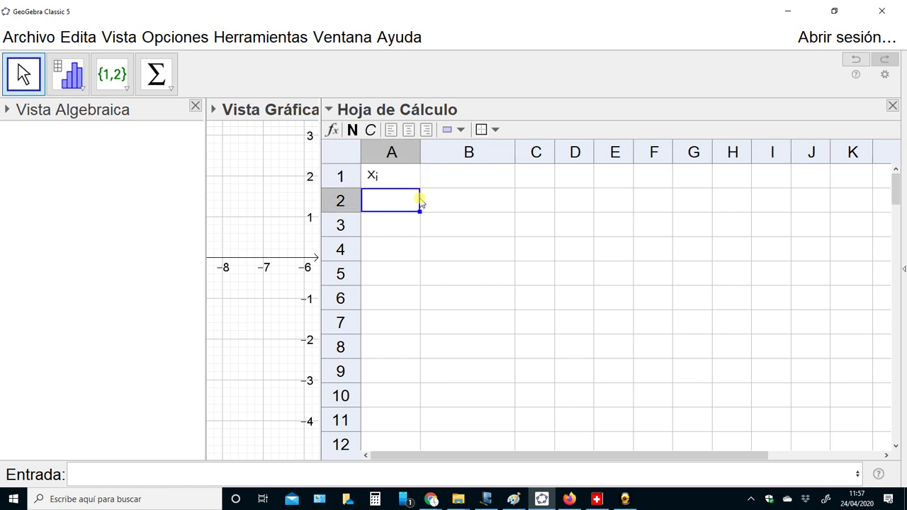
# Step: Enter the quoted text header "n_i" in cell B1
pyautogui.press('Up')
pyautogui.press('Right')
pyautogui.write('n')
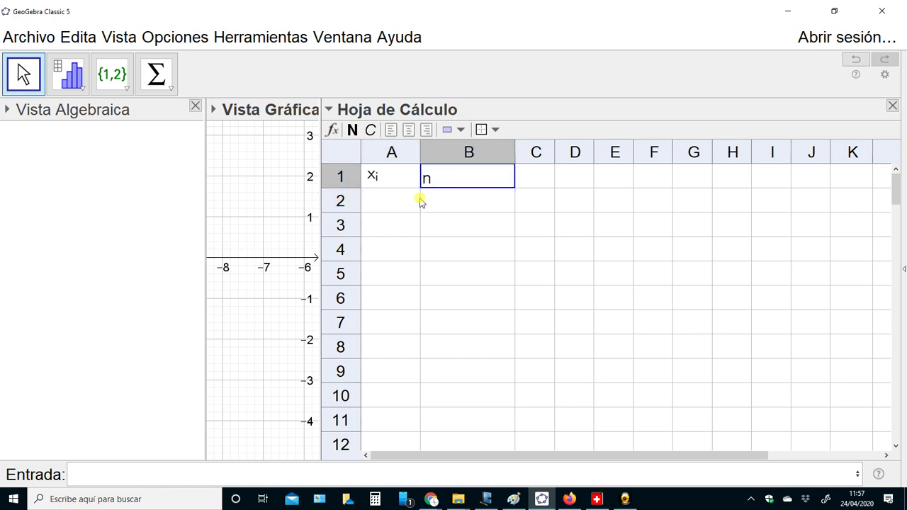
pyautogui.press('BackSpace')
pyautogui.write('"')
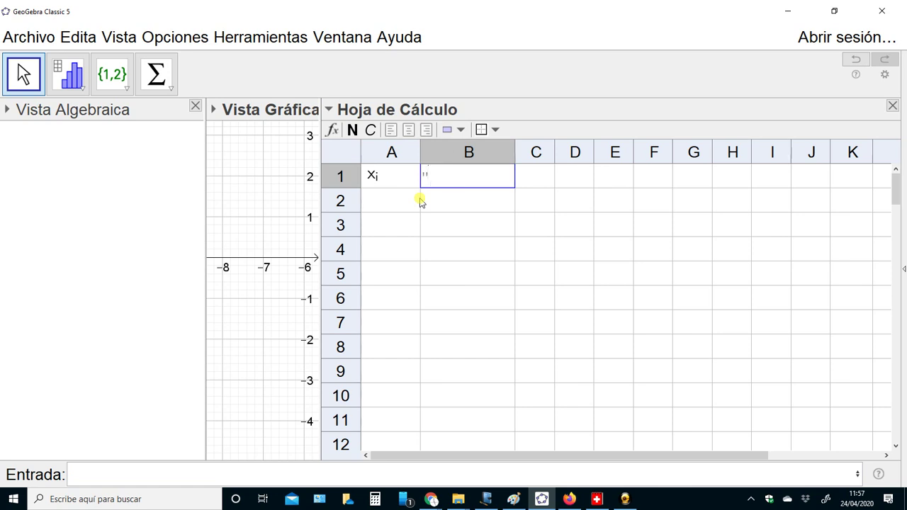
pyautogui.write('n_i"')
pyautogui.press('Return')
# Step: Widen column C and enter the quoted text header "f_i" in cell C1
pyautogui.press('Up')
pyautogui.press('Right')
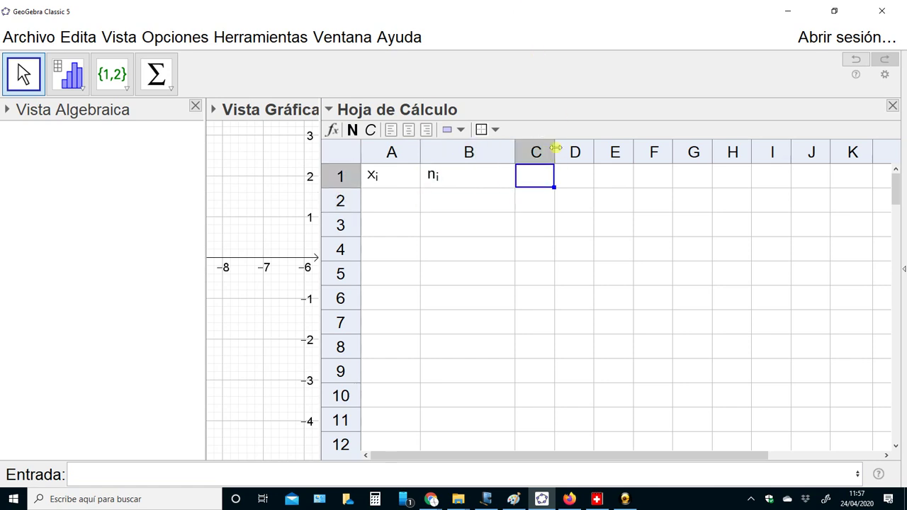
pyautogui.moveTo(554, 151); pyautogui.dragTo(625, 151)
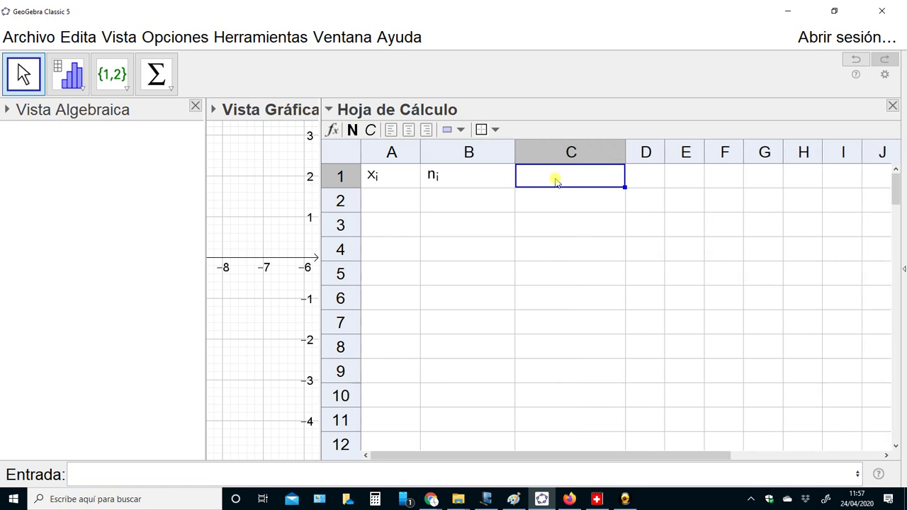
pyautogui.doubleClick(556, 182)
pyautogui.write('"')
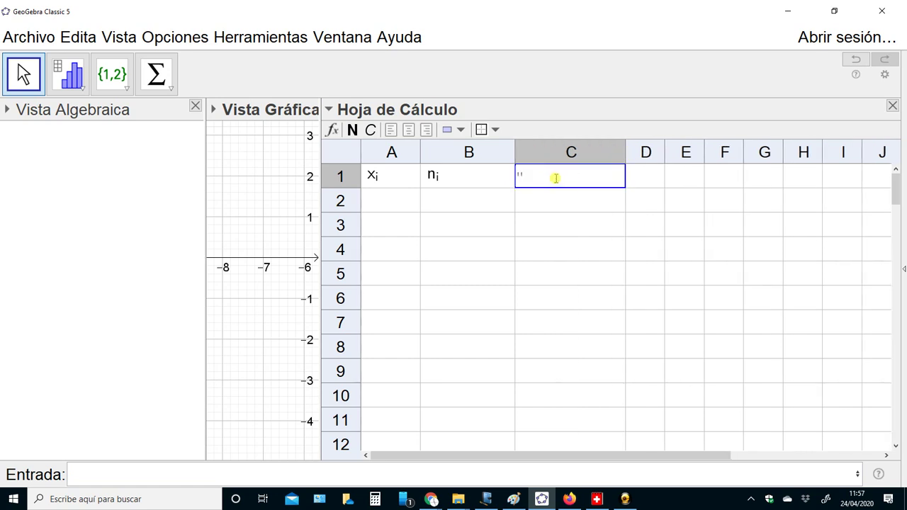
pyautogui.write('f_i')
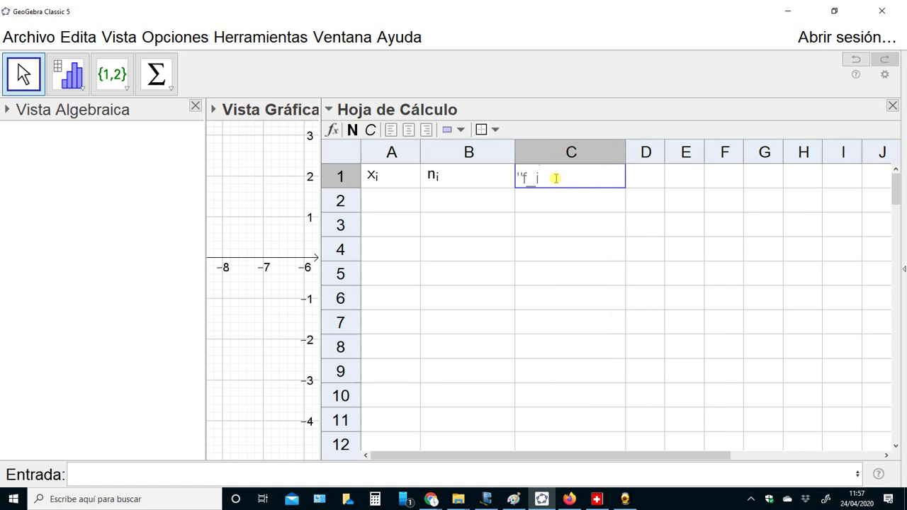
pyautogui.write('"')
pyautogui.press('Return')
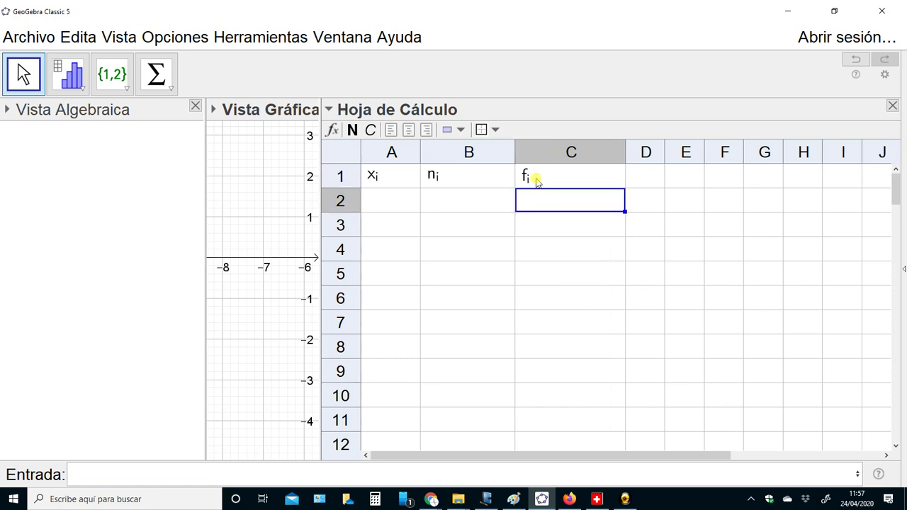
# Step: Centre-align the contents of the cell range A1:C11
pyautogui.click(536, 179)
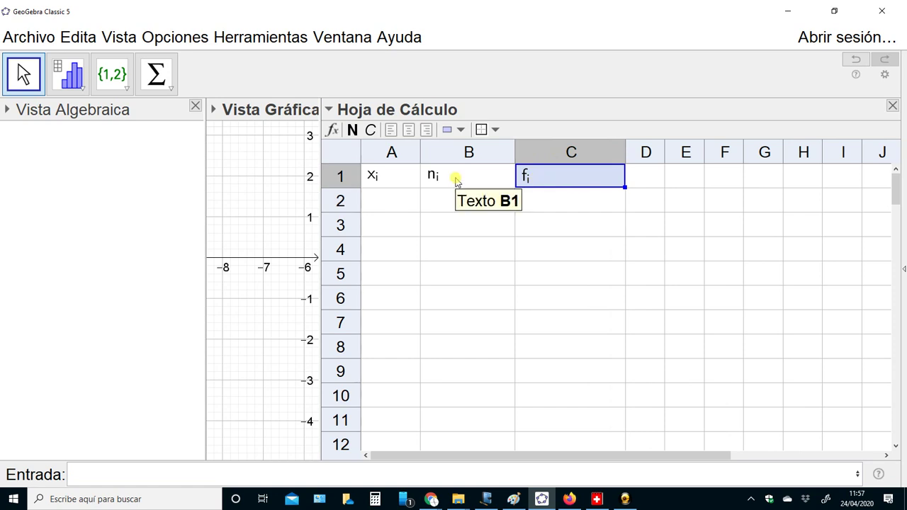
pyautogui.click(406, 184)
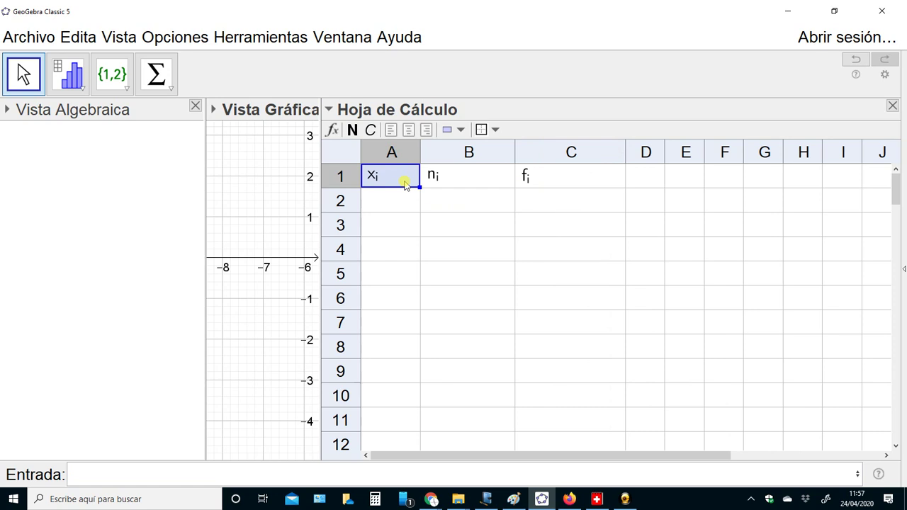
pyautogui.hotkey('shift', 'Right')
pyautogui.hotkey('shift', 'Right')
pyautogui.hotkey('shift', 'Down')
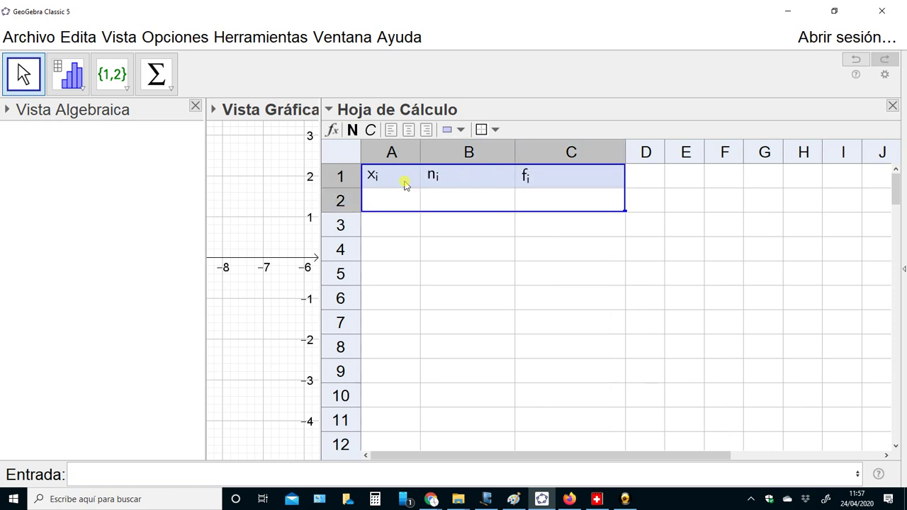
pyautogui.hotkey('shift', 'Down')
pyautogui.hotkey('shift', 'Down')
pyautogui.hotkey('shift', 'Down')
pyautogui.hotkey('shift', 'Down')
pyautogui.hotkey('shift', 'Down')
pyautogui.hotkey('shift', 'Down')
pyautogui.hotkey('shift', 'Down')
pyautogui.hotkey('shift', 'Down')
pyautogui.hotkey('shift', 'Down')
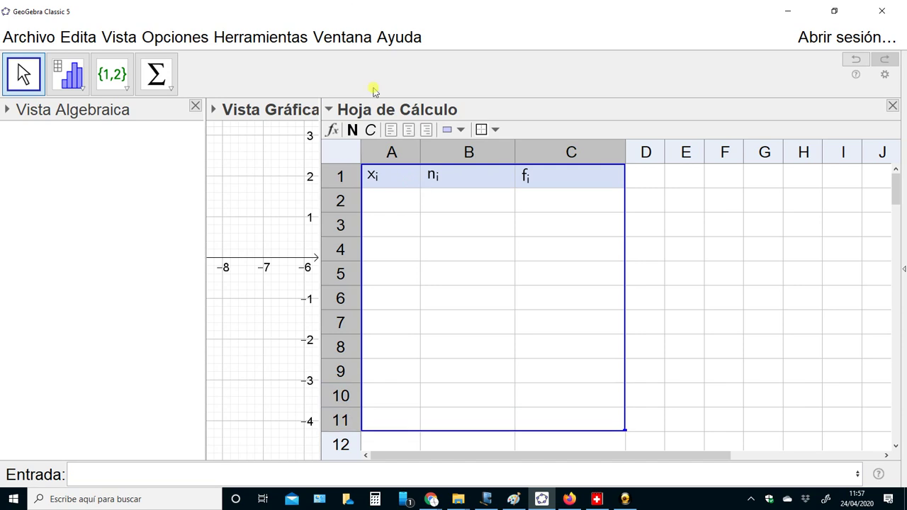
pyautogui.click(409, 130)
# Step: Fill cells A2 to A10 with the consecutive values 2 through 10 and return to cell A2
pyautogui.click(409, 202)
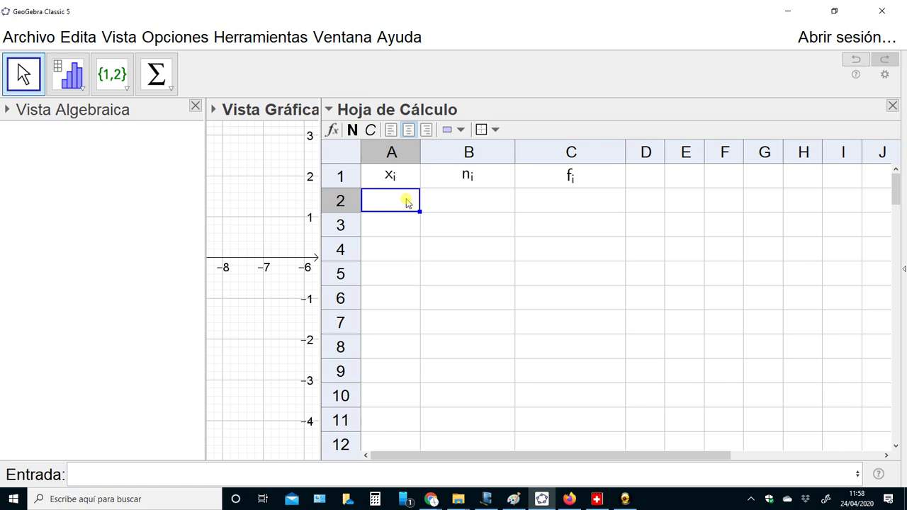
pyautogui.write('2')
pyautogui.press('Return')
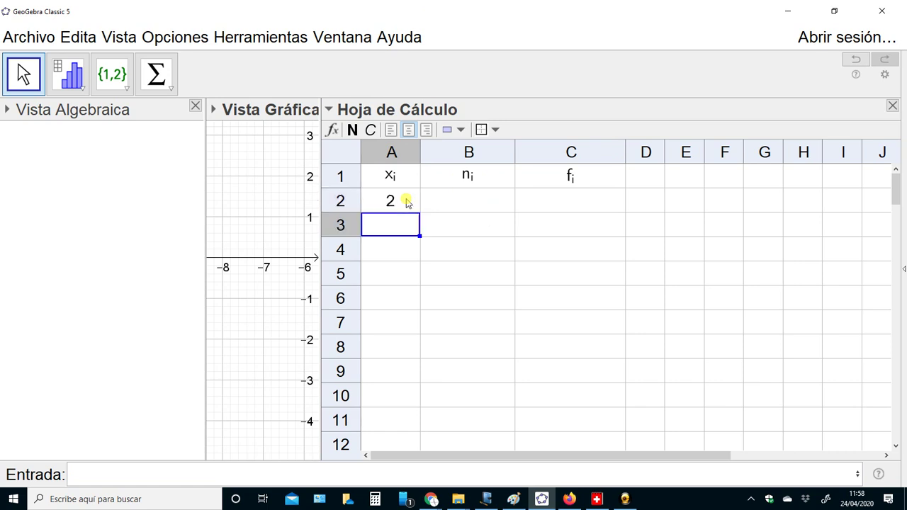
pyautogui.write('3')
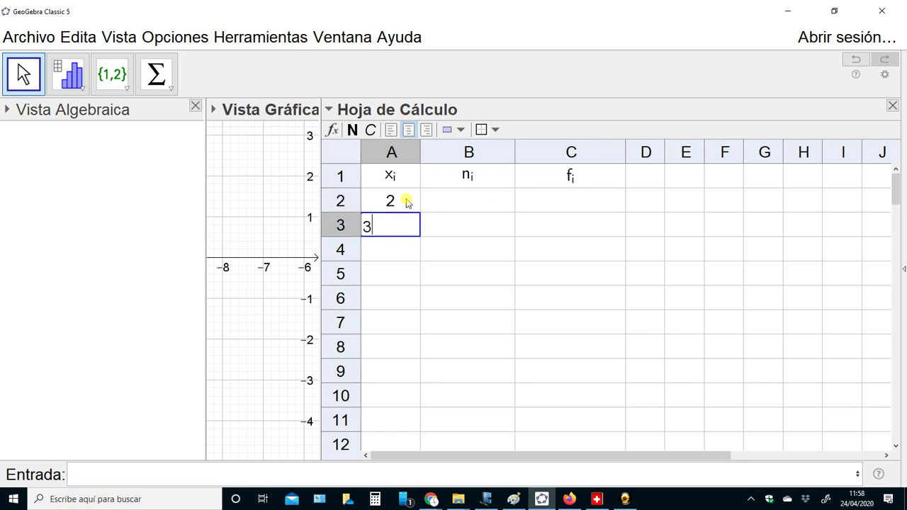
pyautogui.press('Return')
pyautogui.write('4')
pyautogui.press('Return')
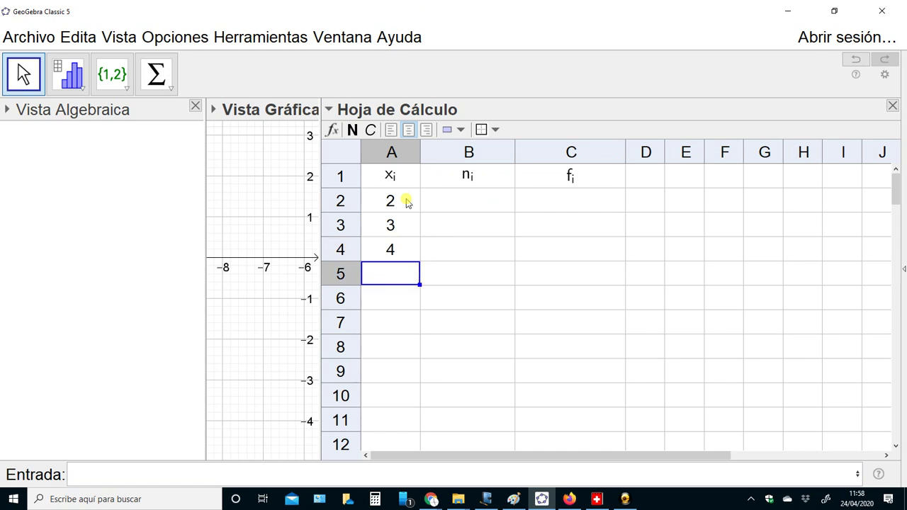
pyautogui.write('5')
pyautogui.press('Return')
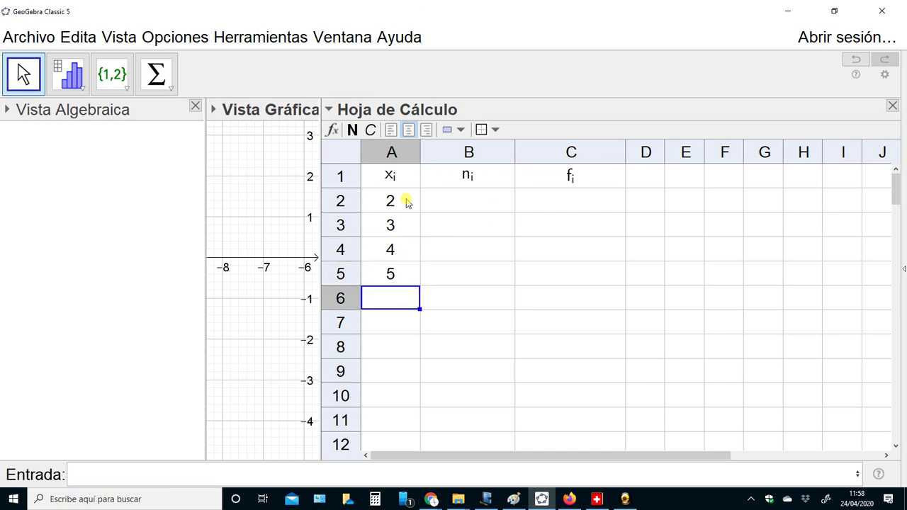
pyautogui.write('6')
pyautogui.press('Return')
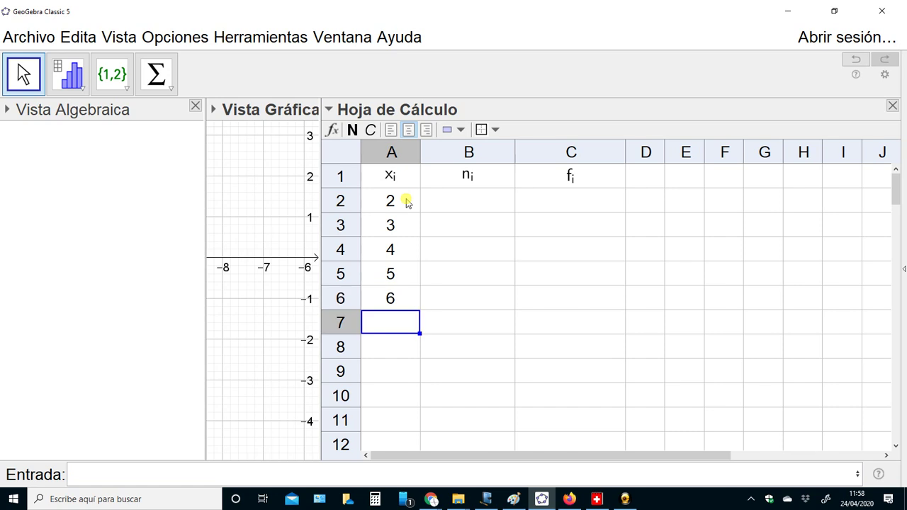
pyautogui.write('7')
pyautogui.press('Return')
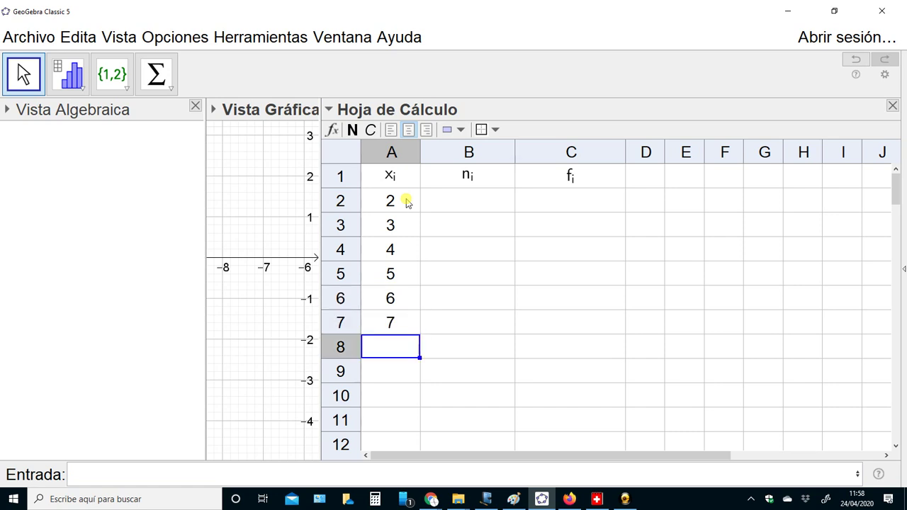
pyautogui.write('8')
pyautogui.press('Return')
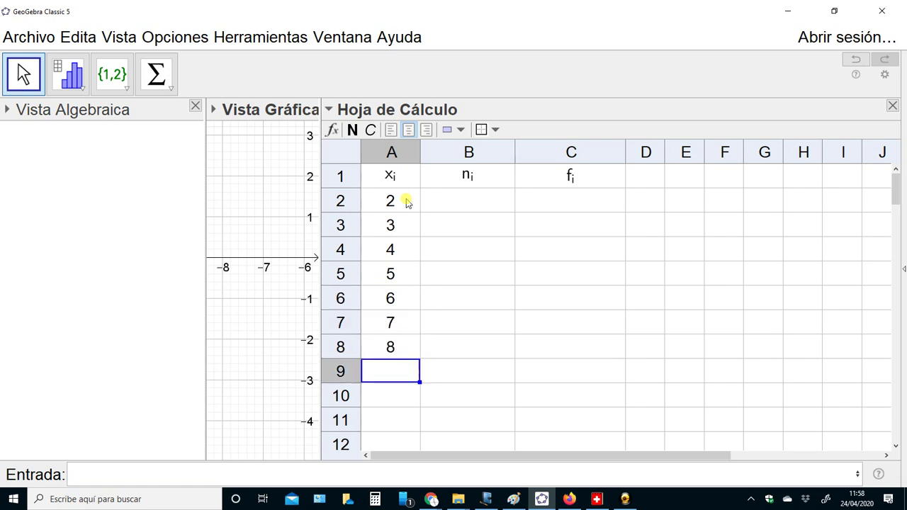
pyautogui.write('9')
pyautogui.press('Return')
pyautogui.write('10')
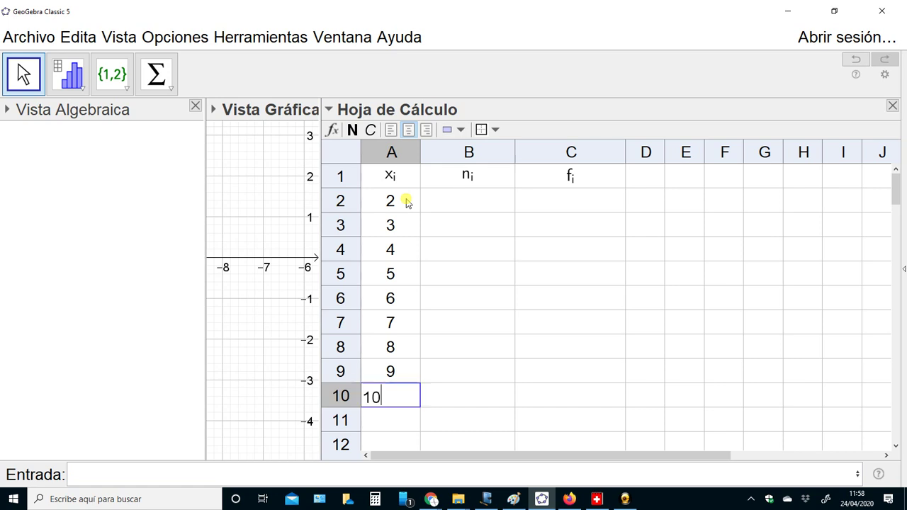
pyautogui.press('Return')
pyautogui.press('Up')
pyautogui.press('Up')
pyautogui.press('Up')
pyautogui.press('Up')
pyautogui.press('Up')
pyautogui.press('Up')
pyautogui.press('Up')
pyautogui.press('Up')
pyautogui.press('Up')
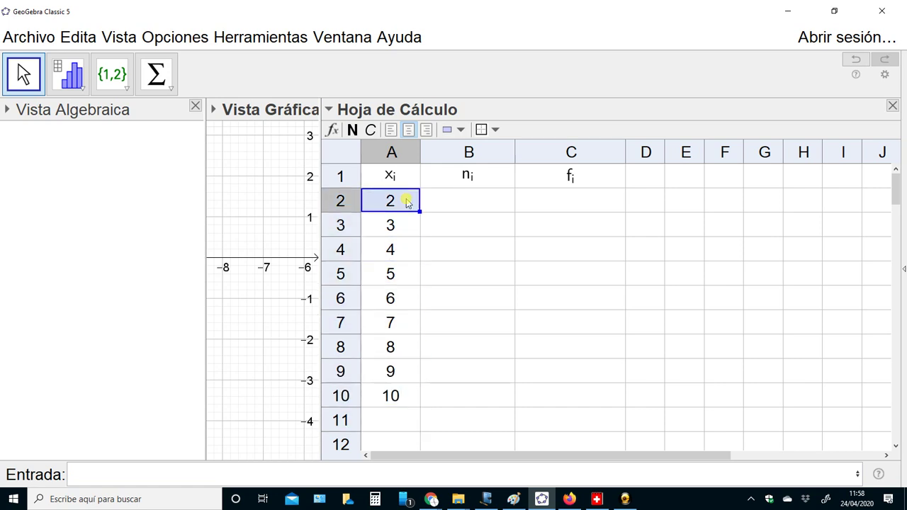
# Step: Fill cells B2 to B10 with the values 1, 3, 1, 2, 2, 4, 5, 4 and 2, and move to cell C2
pyautogui.press('Right')
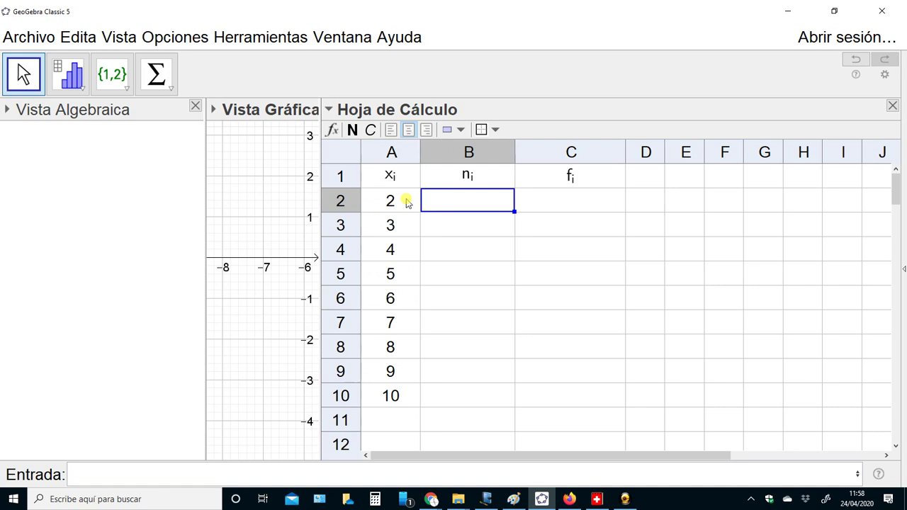
pyautogui.write('1')
pyautogui.press('Return')
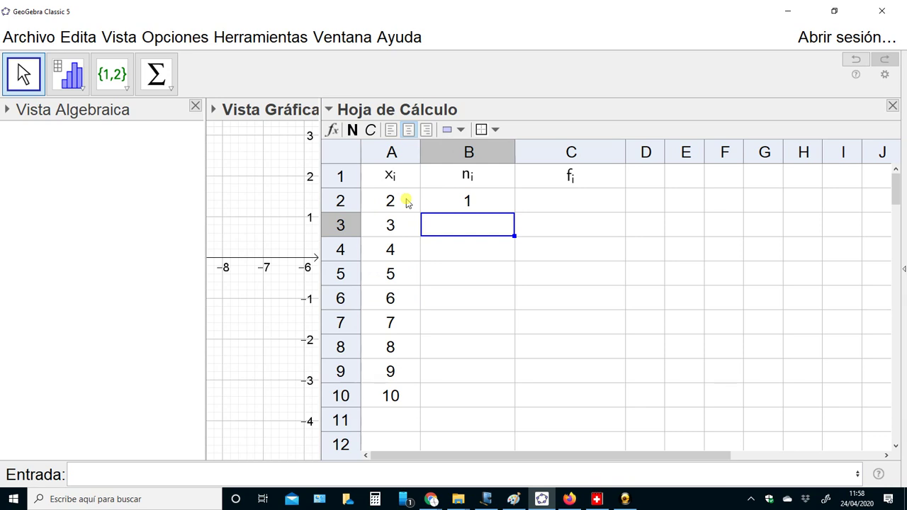
pyautogui.write('3')
pyautogui.press('Return')
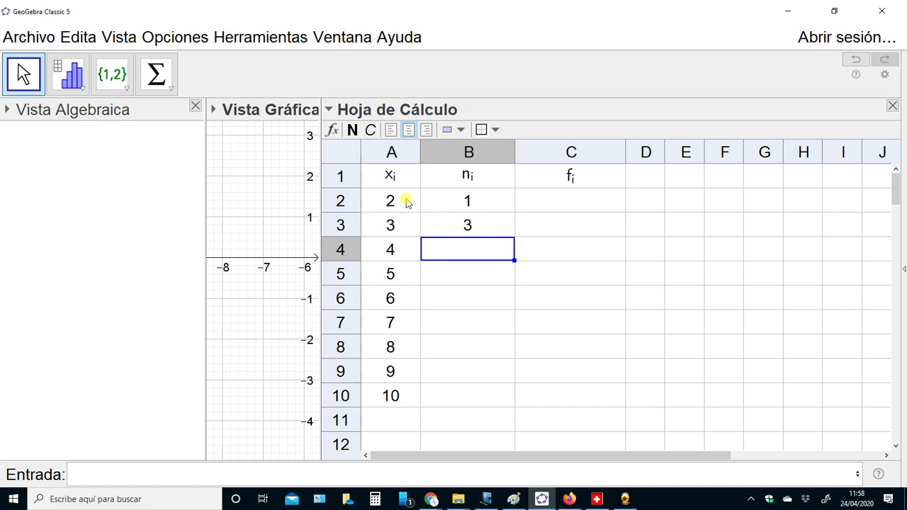
pyautogui.write('1')
pyautogui.press('Return')
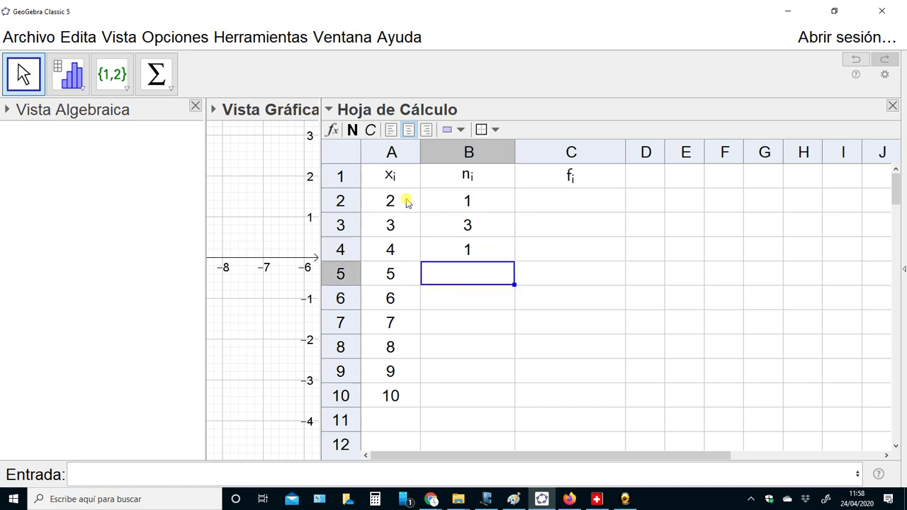
pyautogui.write('2')
pyautogui.press('Return')
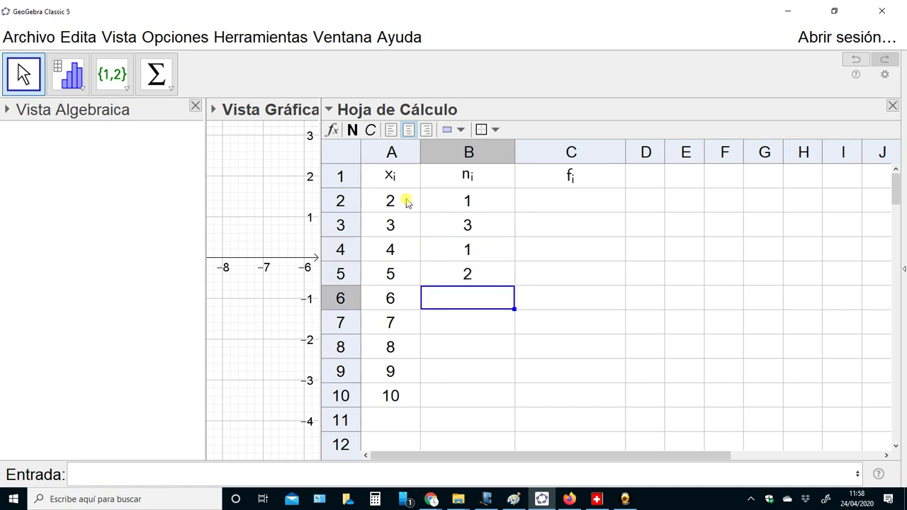
pyautogui.write('2')
pyautogui.press('Return')
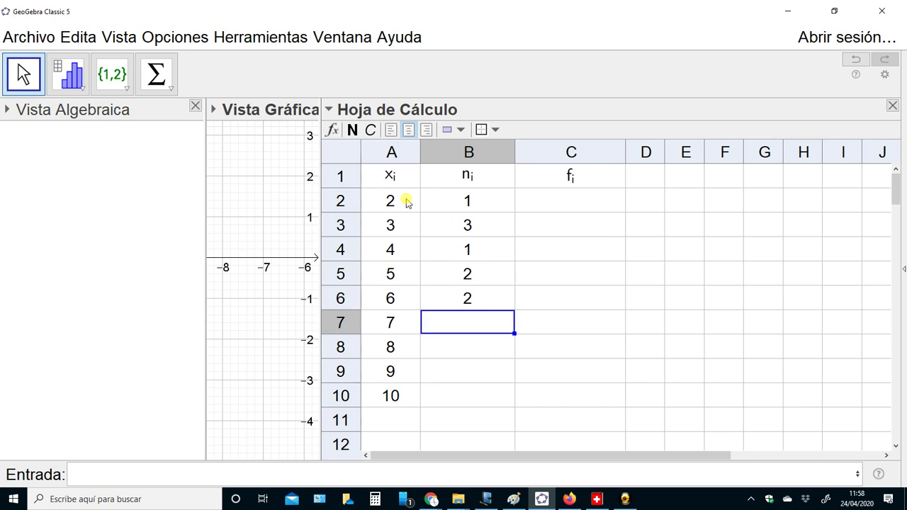
pyautogui.write('4')
pyautogui.press('Return')
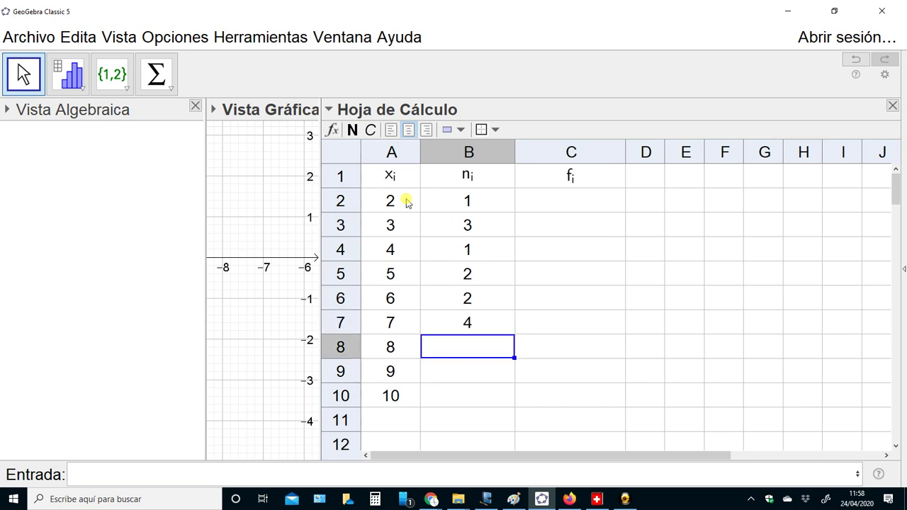
pyautogui.write('5')
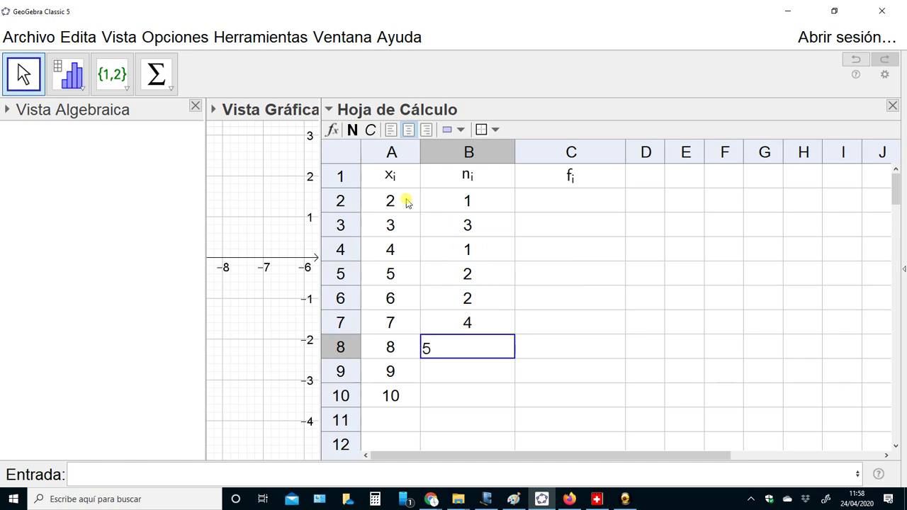
pyautogui.press('Return')
pyautogui.write('4')
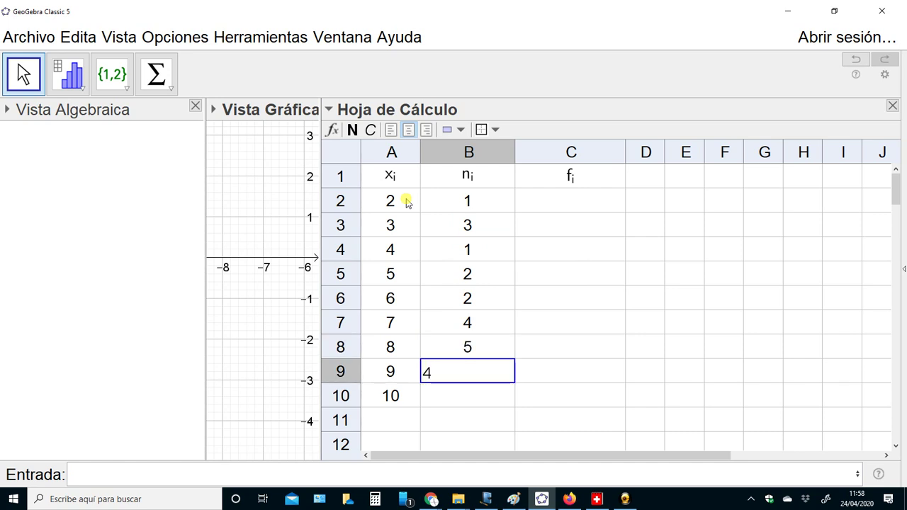
pyautogui.press('Return')
pyautogui.write('2')
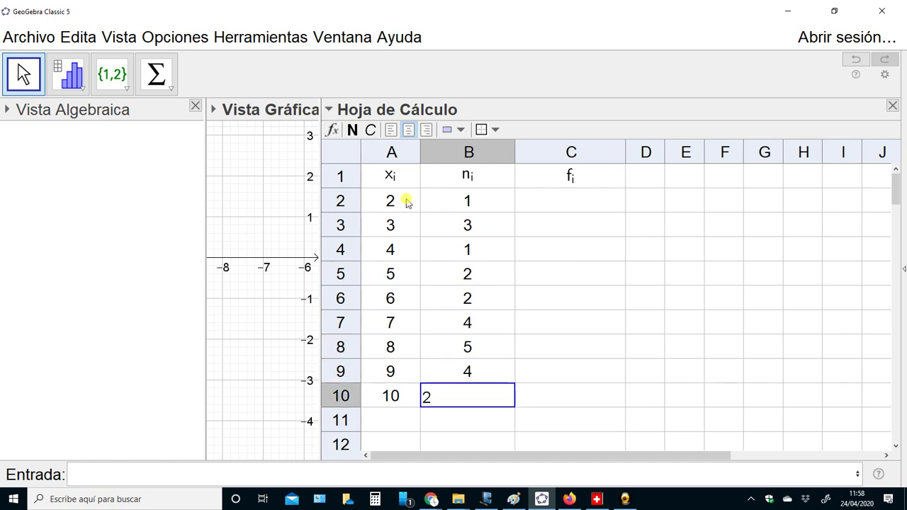
pyautogui.press('Return')
pyautogui.press('Up')
pyautogui.press('Up')
pyautogui.press('Up')
pyautogui.press('Up')
pyautogui.press('Up')
pyautogui.press('Up')
pyautogui.press('Up')
pyautogui.press('Up')
pyautogui.press('Up')
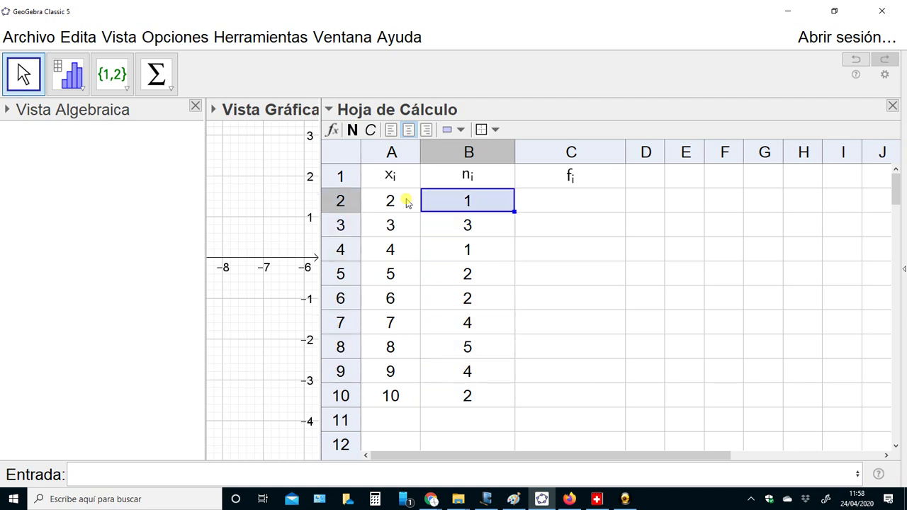
pyautogui.press('Right')
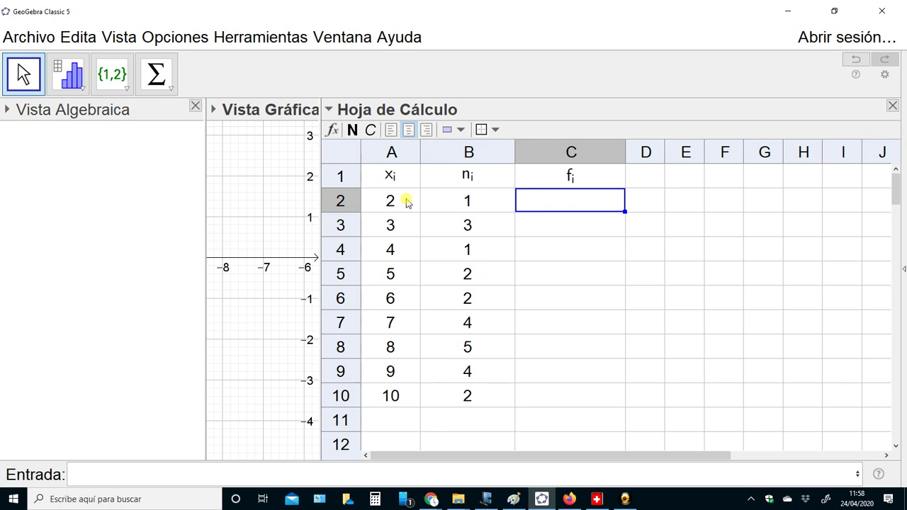
# Step: Switch to Windows Journal and highlight n_1 and N in the fraction of the f_1 formula
pyautogui.click(486, 499)
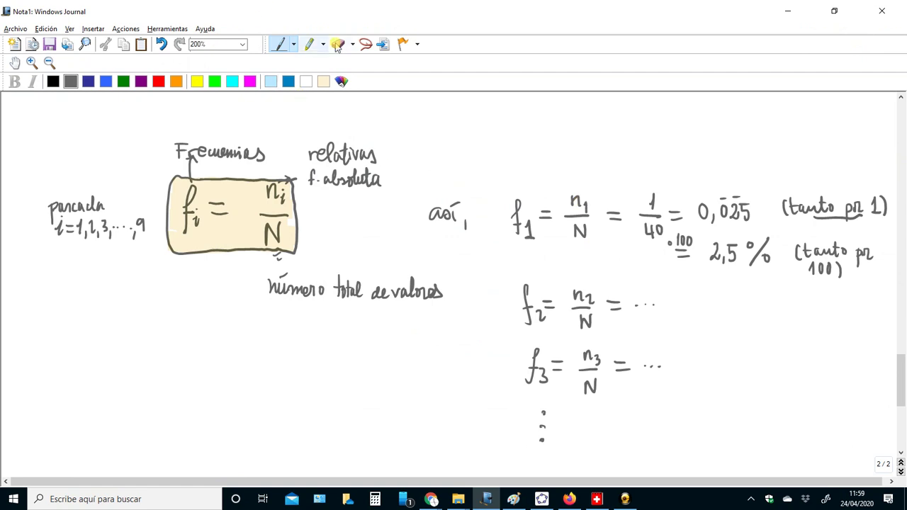
pyautogui.click(311, 45)
pyautogui.moveTo(565, 201)
pyautogui.mouseDown()
pyautogui.moveTo(592, 204)
pyautogui.moveTo(587, 234)
pyautogui.mouseUp()
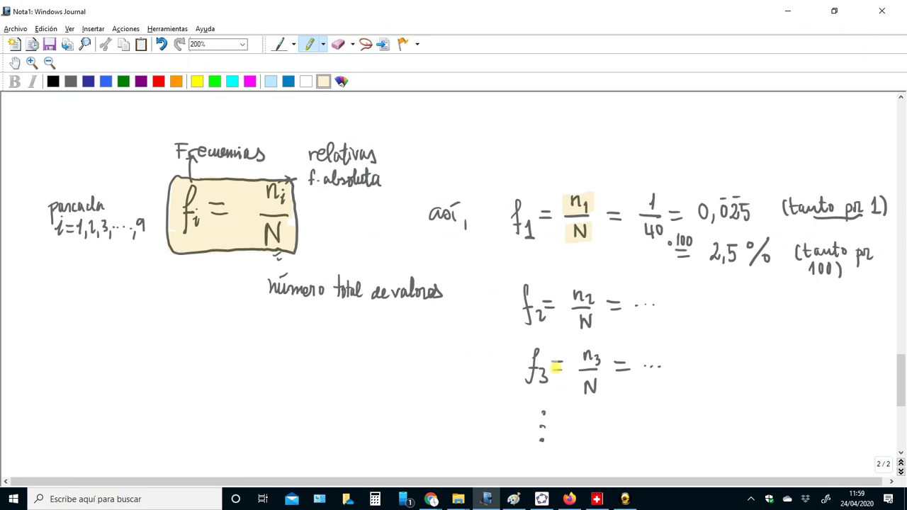
# Step: Switch back to GeoGebra and enter the formula =sum(b2:b10) in cell B11
pyautogui.click(543, 499)
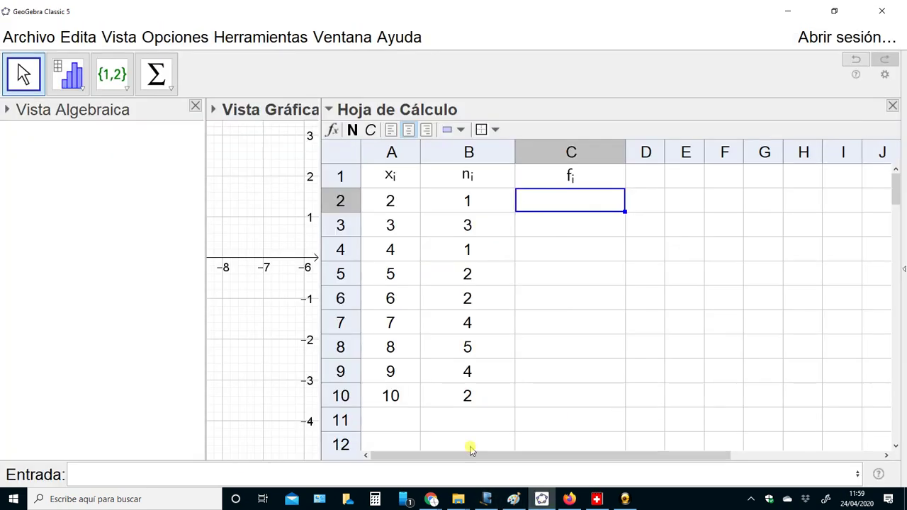
pyautogui.click(458, 425)
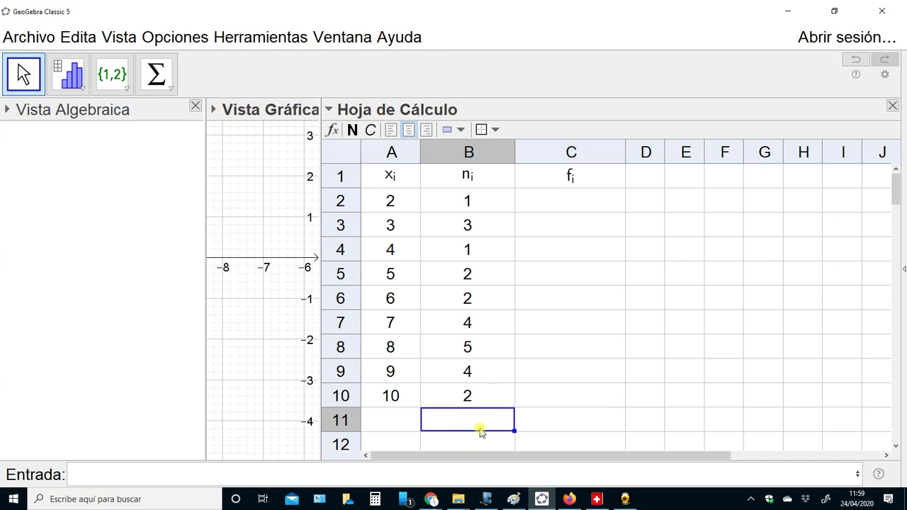
pyautogui.write('=')
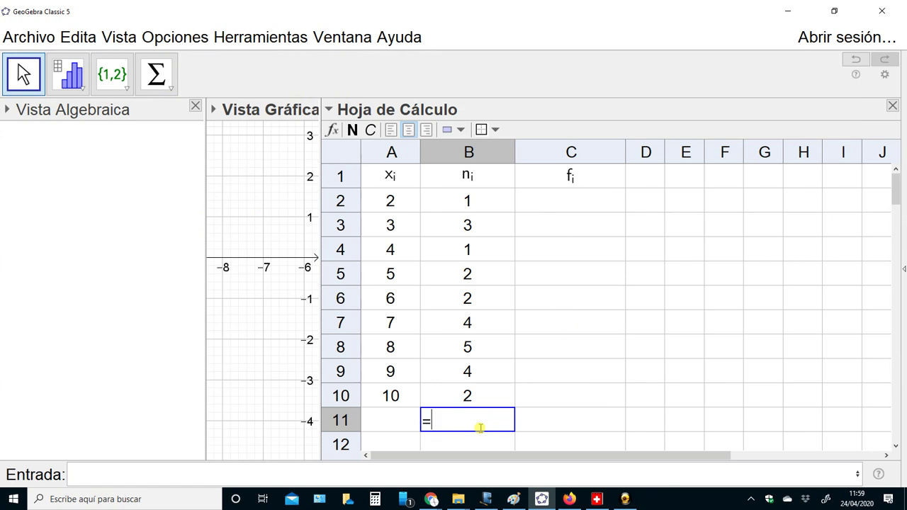
pyautogui.write('sum')
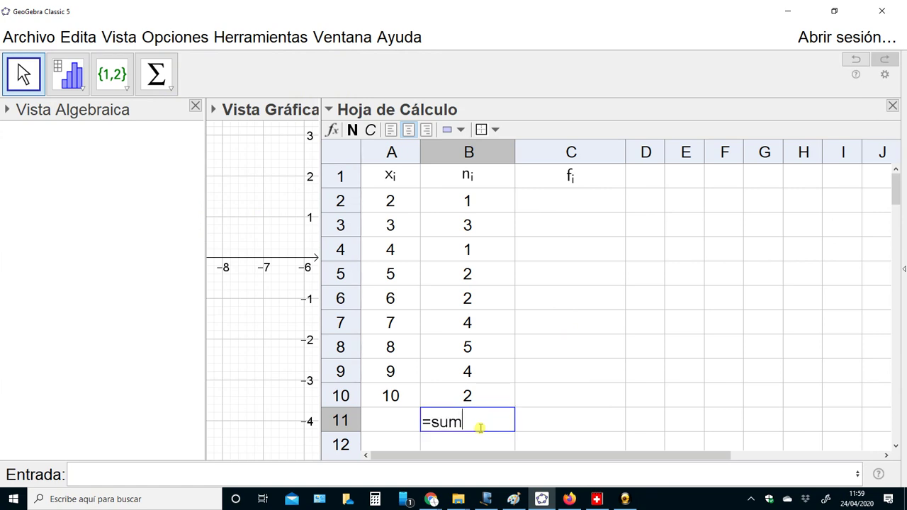
pyautogui.write('(')
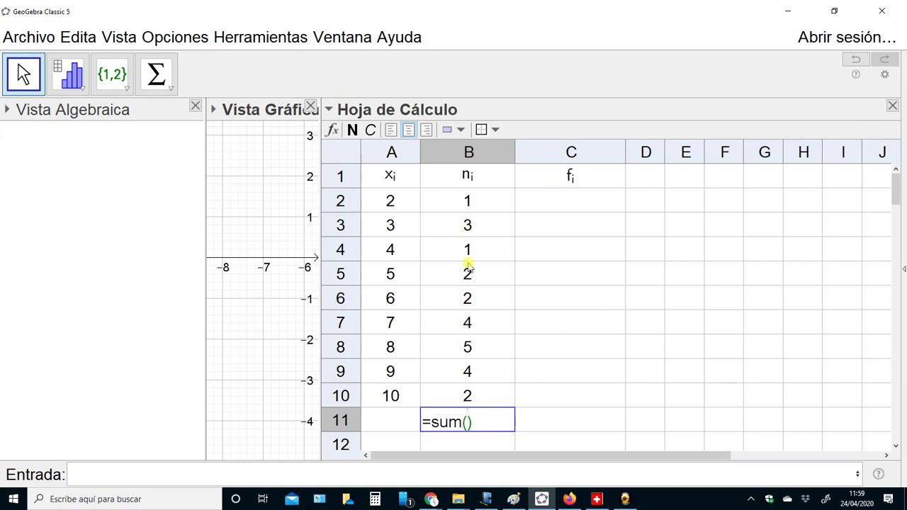
pyautogui.write('b2:2')
pyautogui.press('BackSpace')
pyautogui.write('b10')
pyautogui.press('Return')
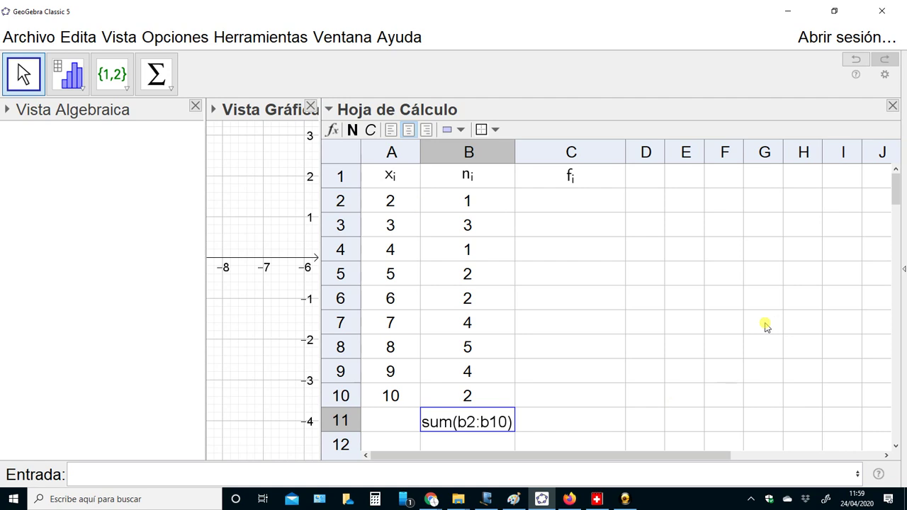
# Step: Edit the contents of cell B11 to read =suma(b2:b10)
pyautogui.press('Up')
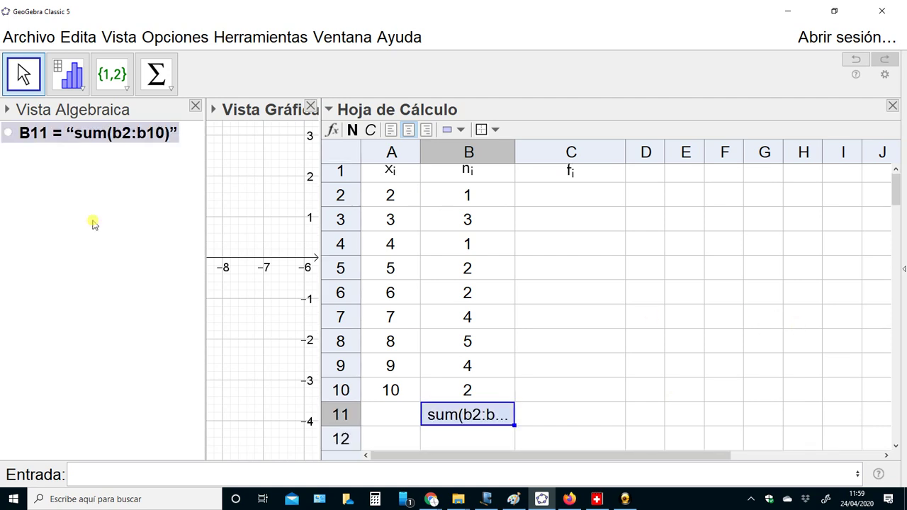
pyautogui.doubleClick(482, 413)
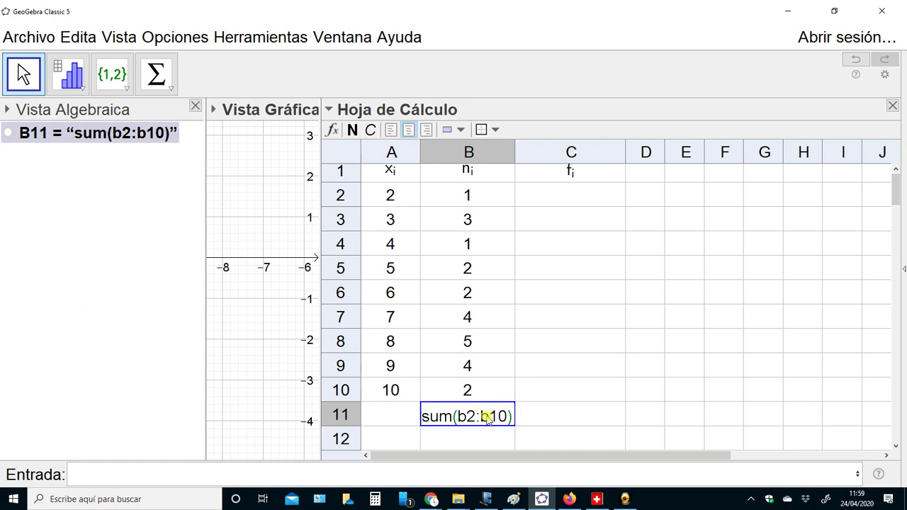
pyautogui.hotkey('shift', 'Tab')
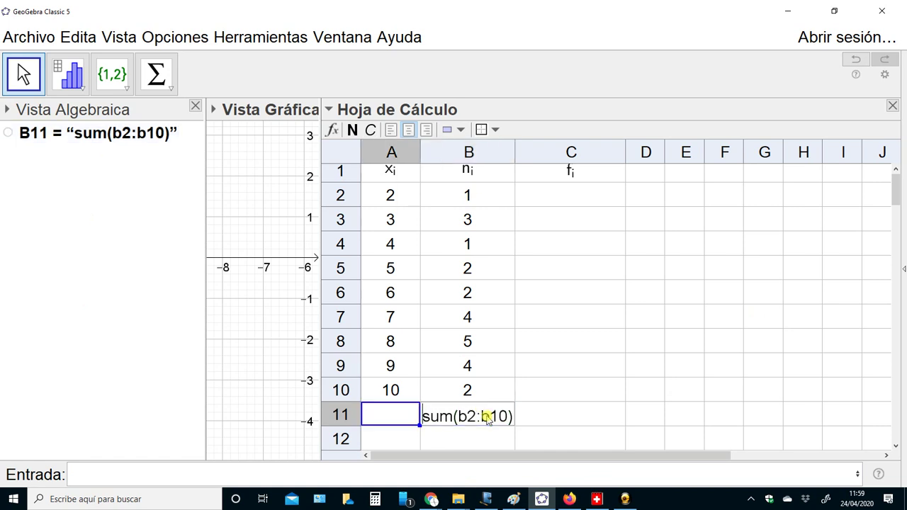
pyautogui.doubleClick(488, 416)
pyautogui.press('Home')
pyautogui.write('=')
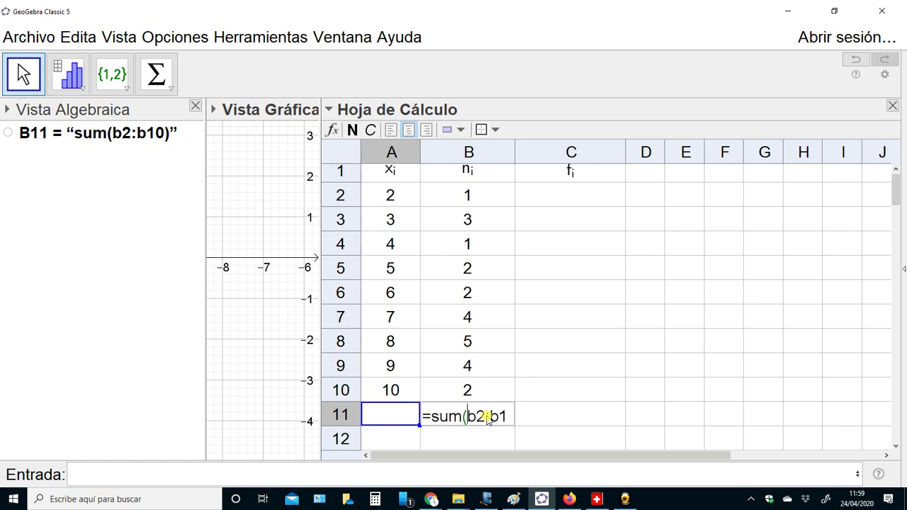
pyautogui.press('Left')
pyautogui.write('a')
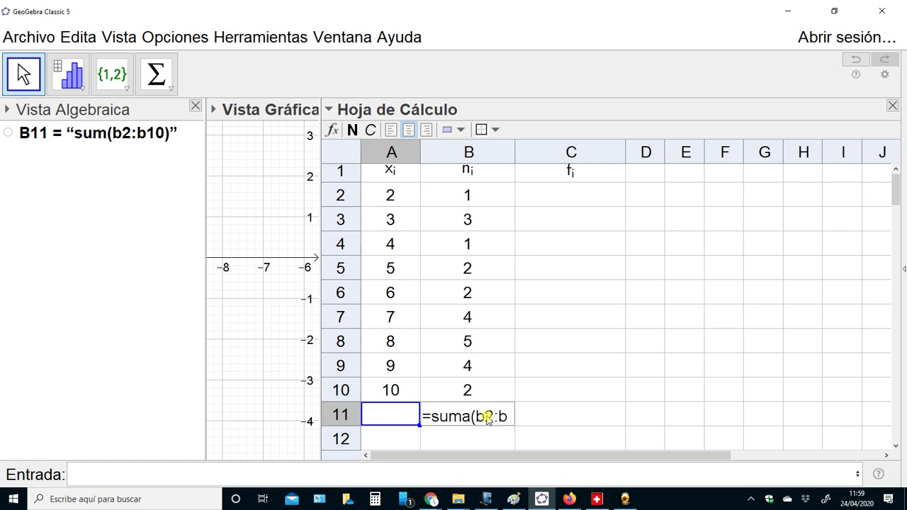
pyautogui.press('Return')
pyautogui.click(488, 417)
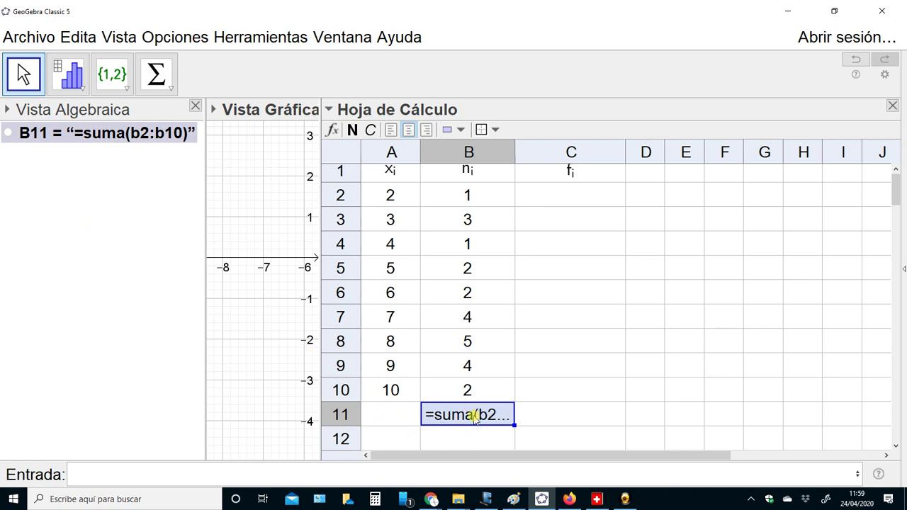
pyautogui.press('Left')
pyautogui.press('Right')
pyautogui.press('Right')
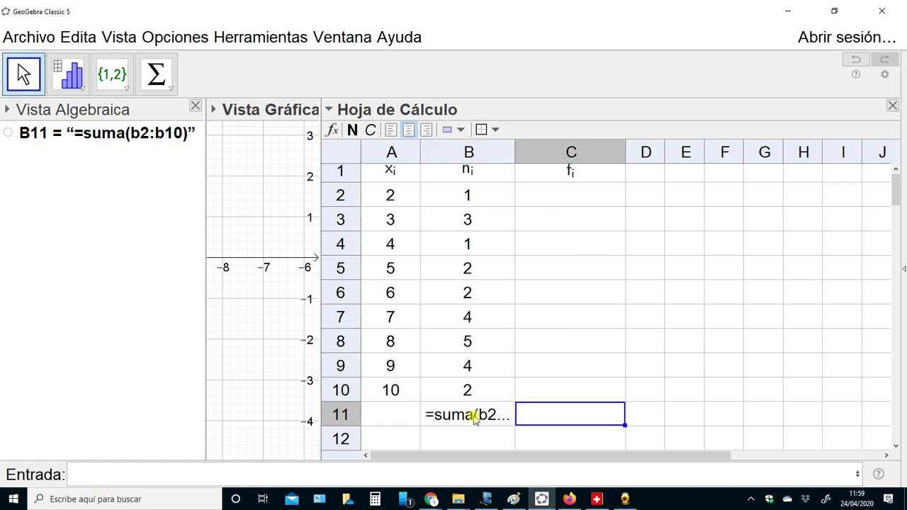
pyautogui.press('Left')
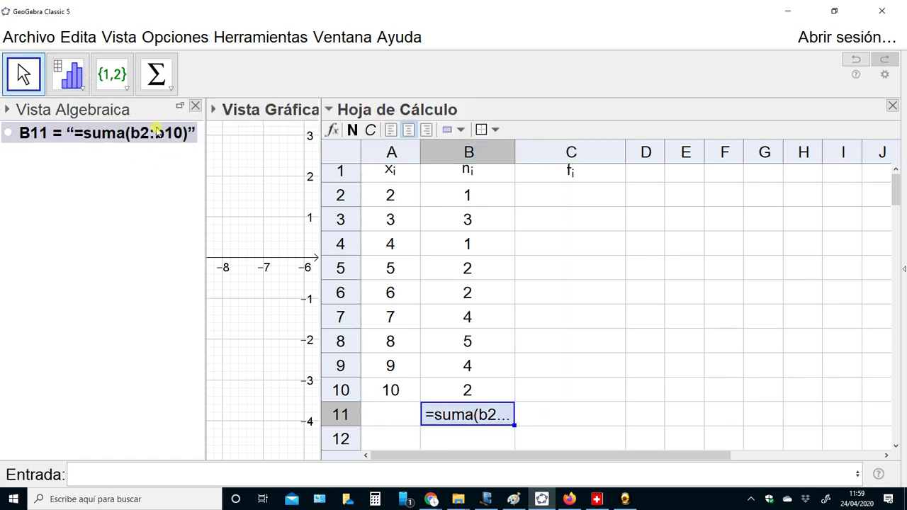
pyautogui.click(149, 138)
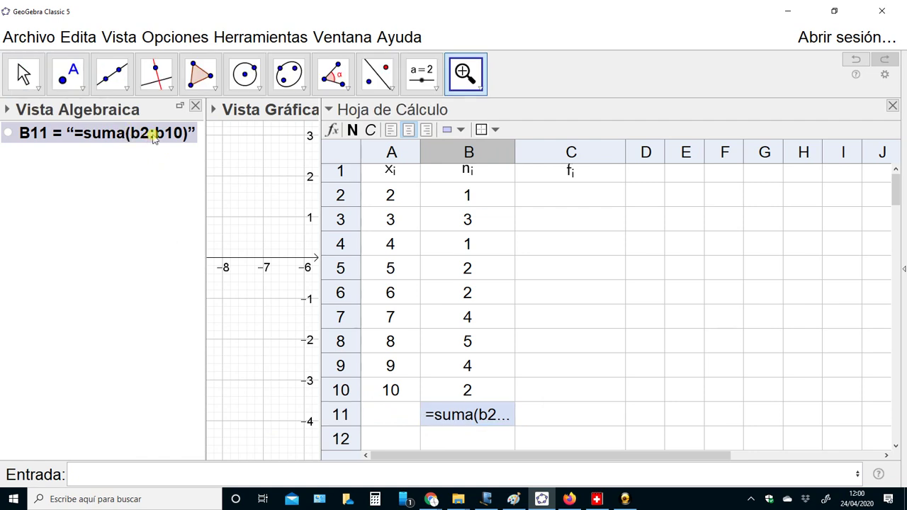
# Step: Shorten the function name in cell B11 so that the entry reads =sum(b2:b10)
pyautogui.doubleClick(447, 414)
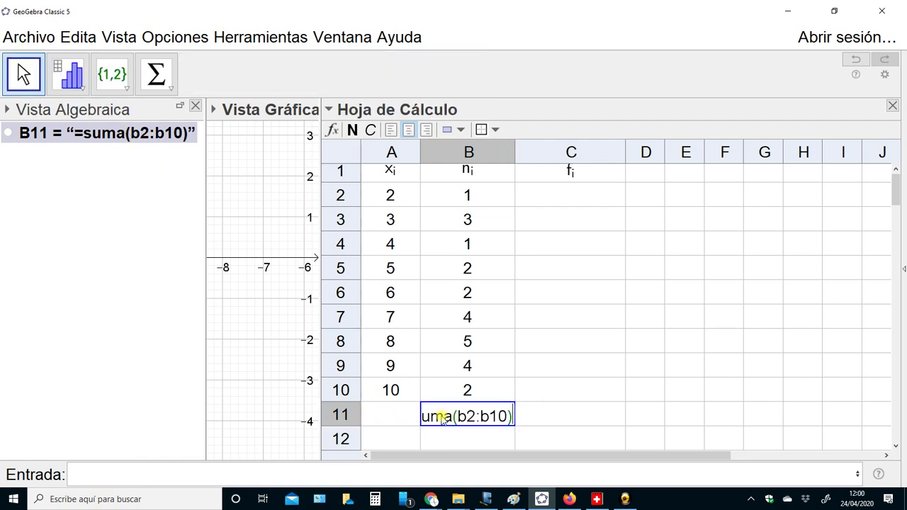
pyautogui.hotkey('shift', 'Tab')
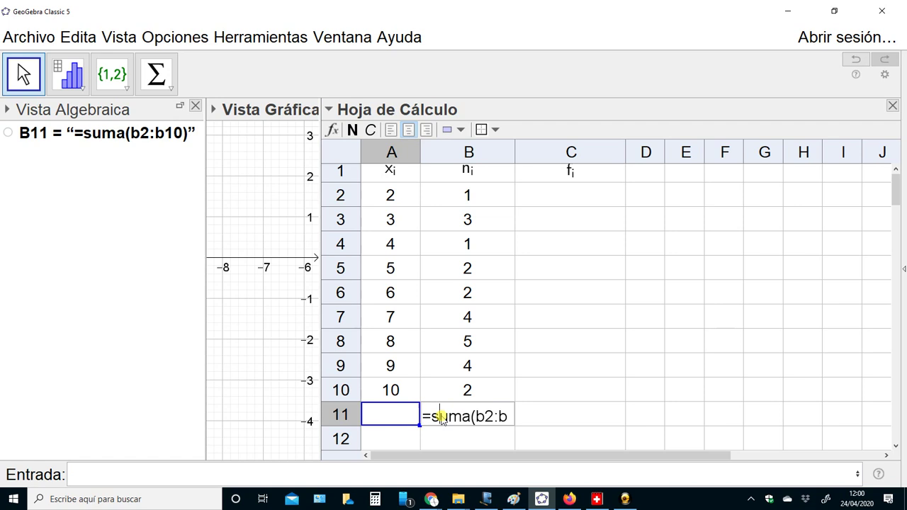
pyautogui.press('BackSpace')
pyautogui.press('Return')
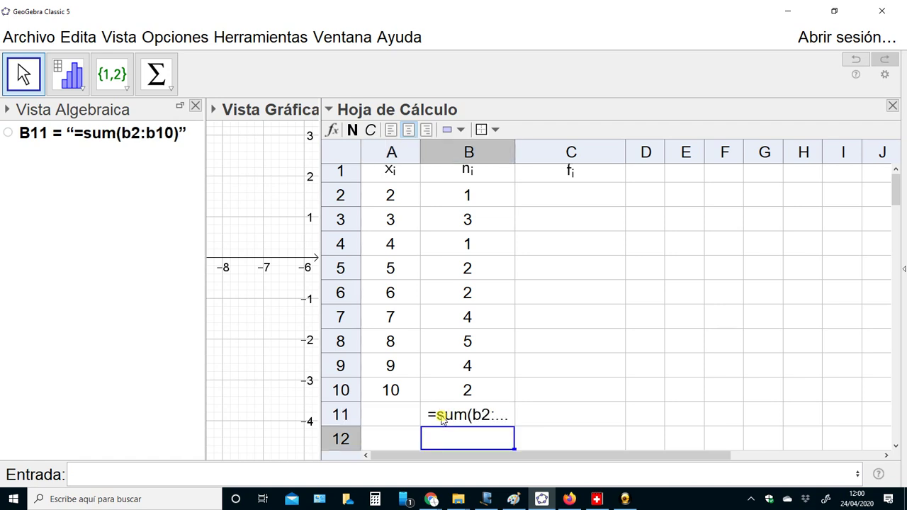
pyautogui.click(442, 420)
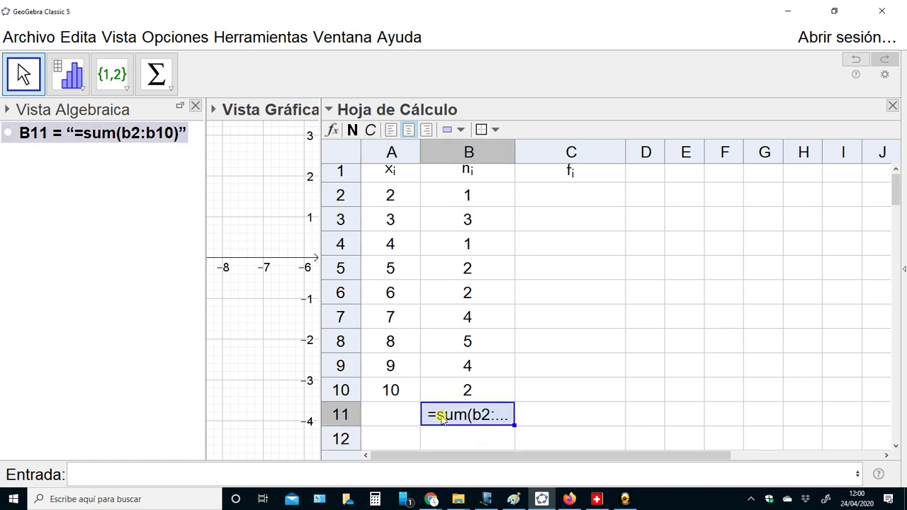
pyautogui.click(495, 130)
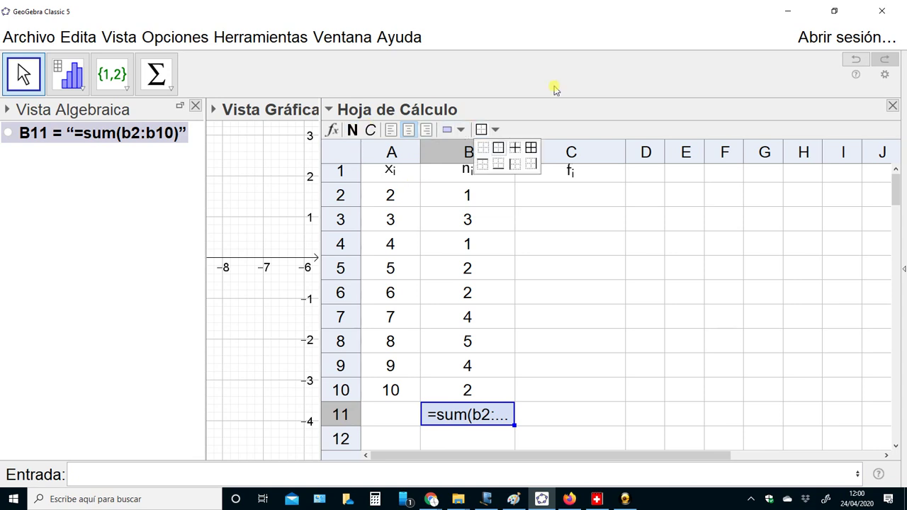
pyautogui.click(457, 132)
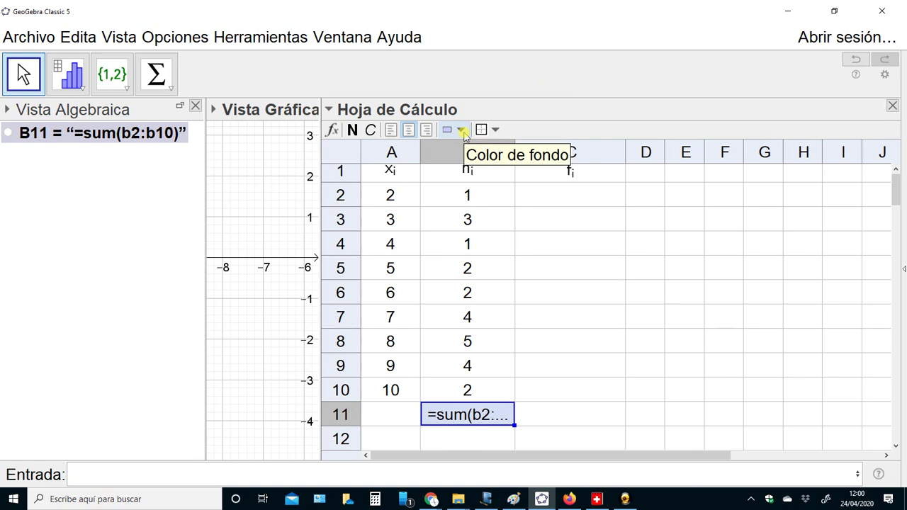
# Step: Show the spreadsheet's formula bar with the contents of cell B11
pyautogui.click(462, 131)
pyautogui.click(461, 129)
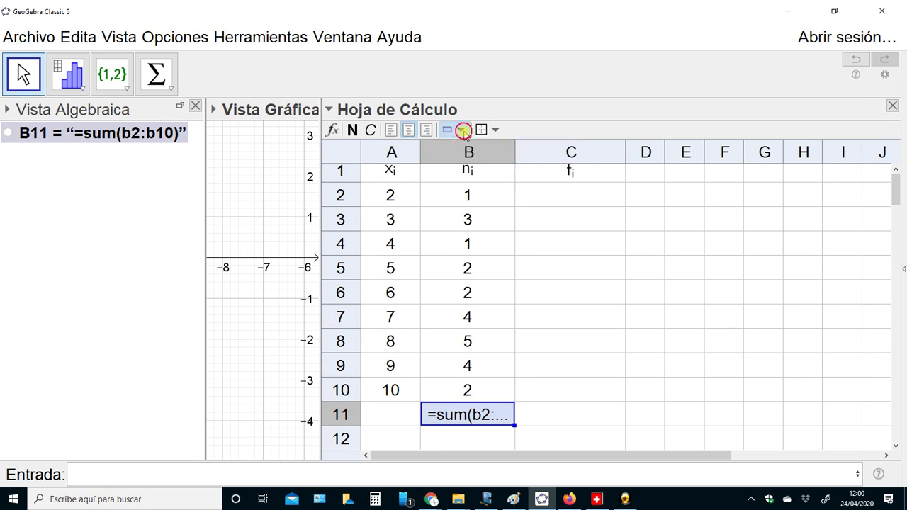
pyautogui.click(332, 132)
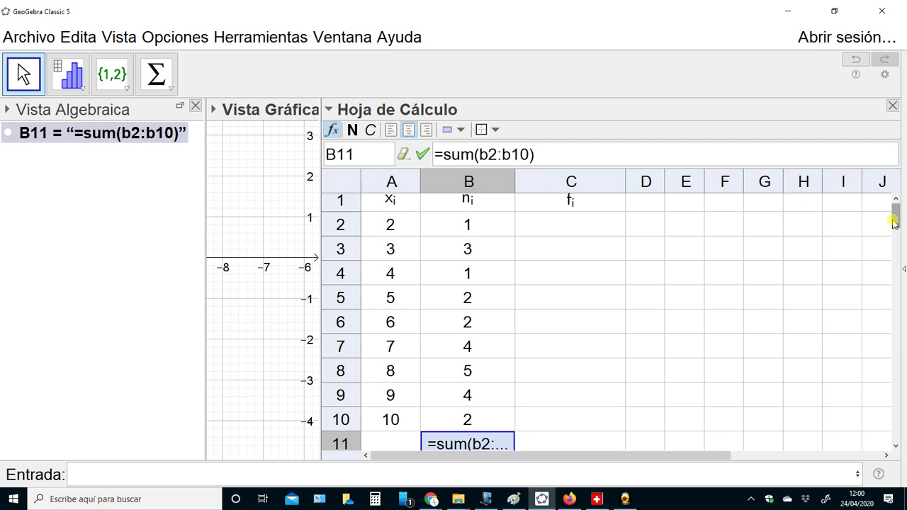
pyautogui.moveTo(895, 222); pyautogui.dragTo(877, 236)
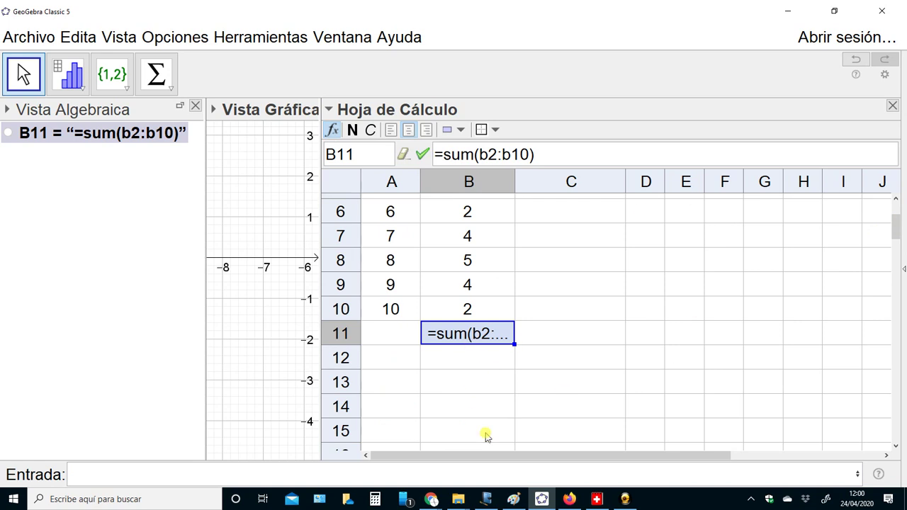
pyautogui.moveTo(893, 223); pyautogui.dragTo(894, 205)
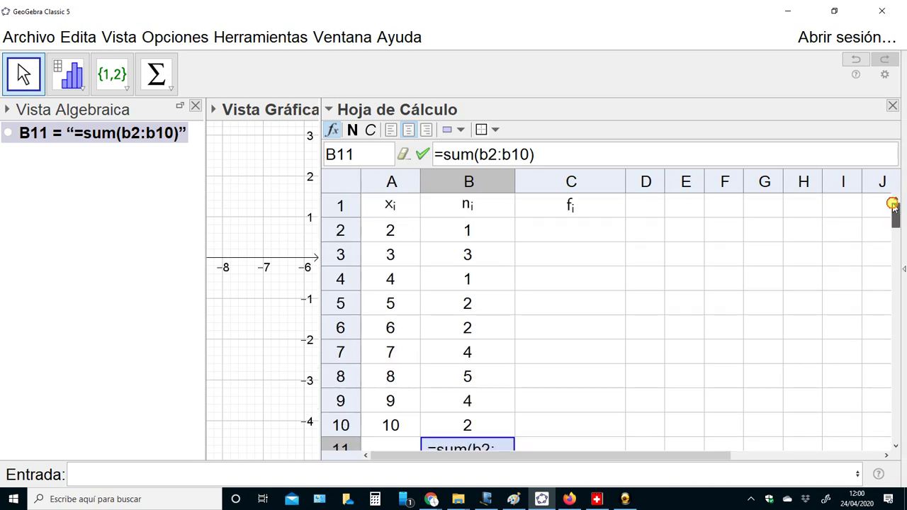
pyautogui.click(893, 205)
# Step: Switch to Firefox, search for "SUMA ayuda de la hoja de cálculo de geogebra" in a new tab and open the Herramienta de Suma manual page
pyautogui.click(787, 11)
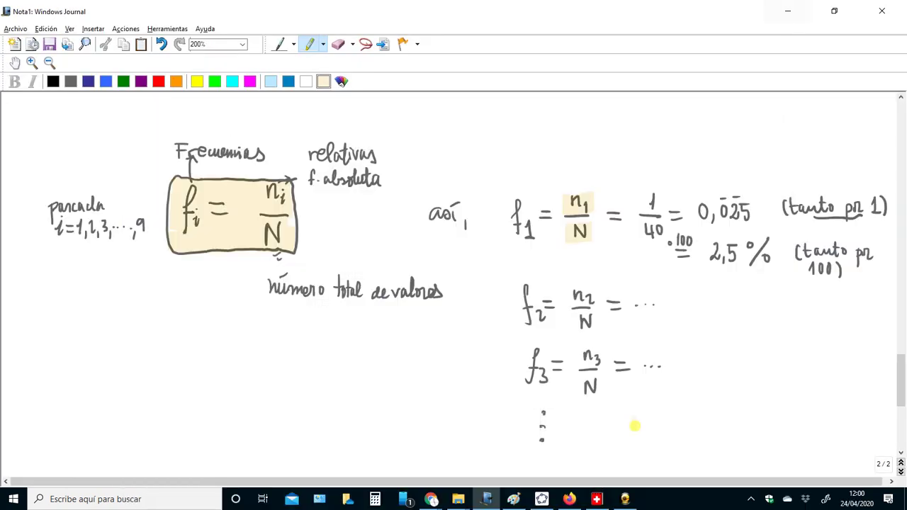
pyautogui.click(569, 499)
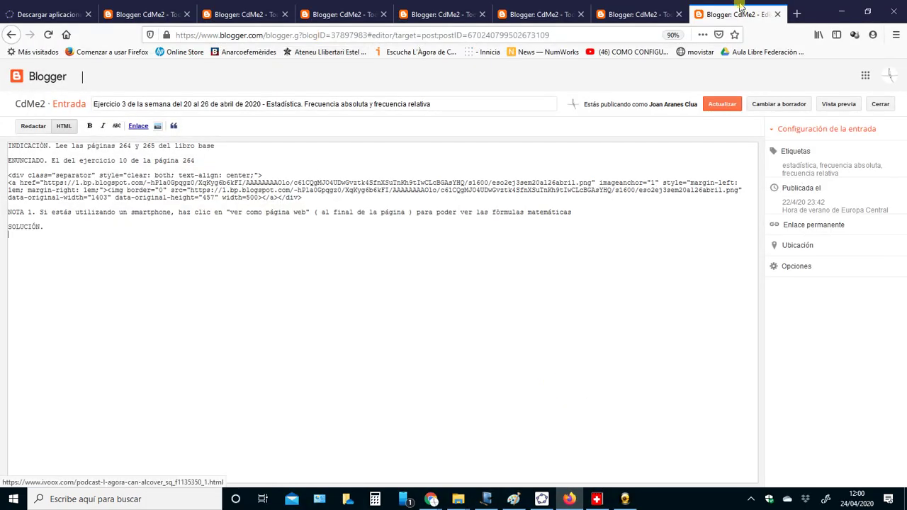
pyautogui.click(797, 14)
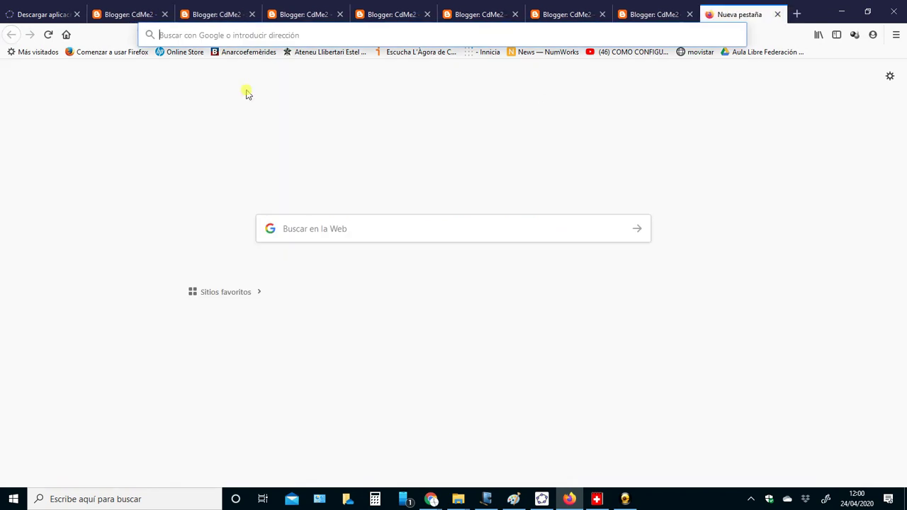
pyautogui.write('ayuda ')
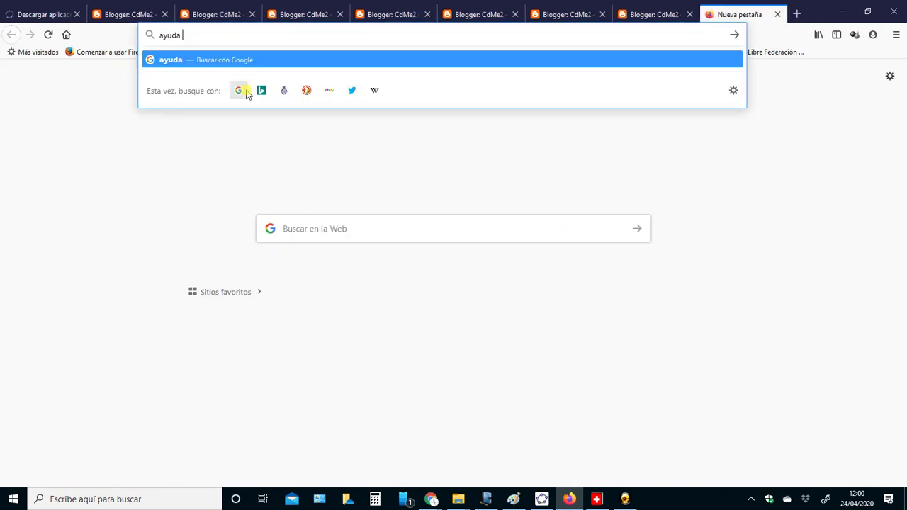
pyautogui.write('de la j')
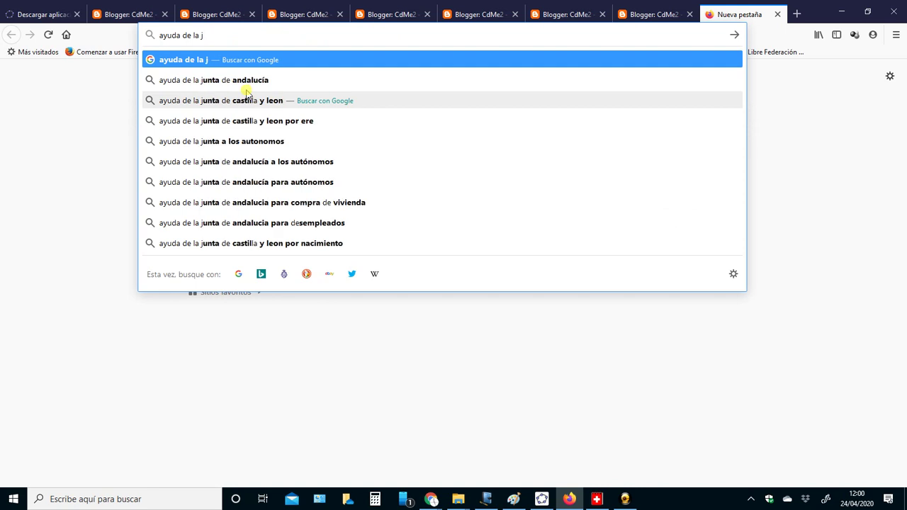
pyautogui.press('BackSpace')
pyautogui.write('hoja de c')
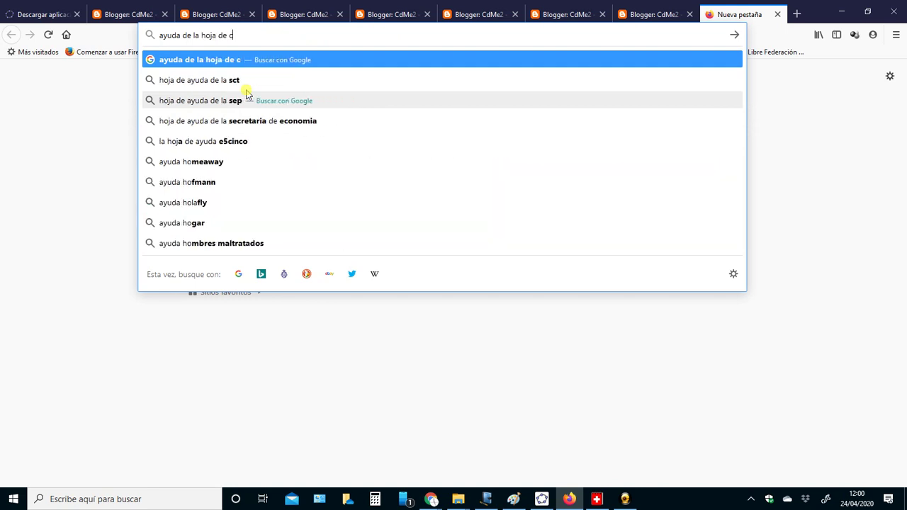
pyautogui.write('álculo de geoge')
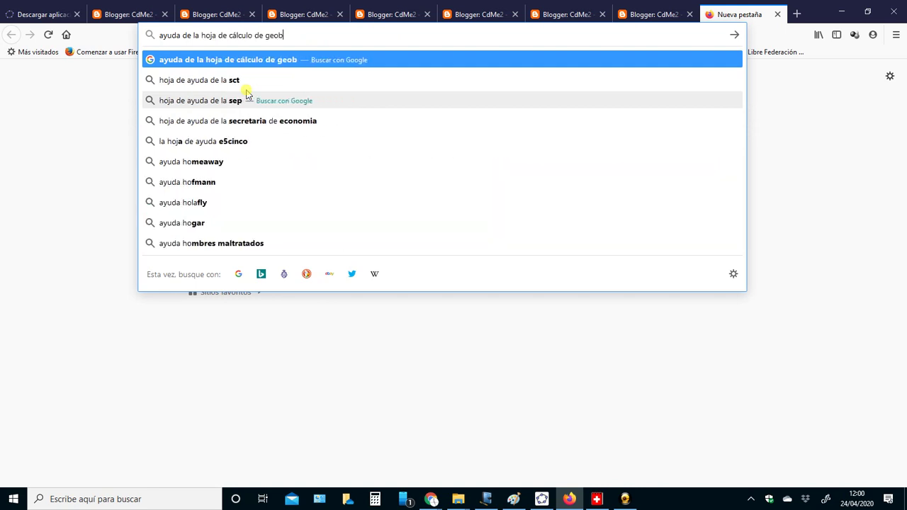
pyautogui.write('bra')
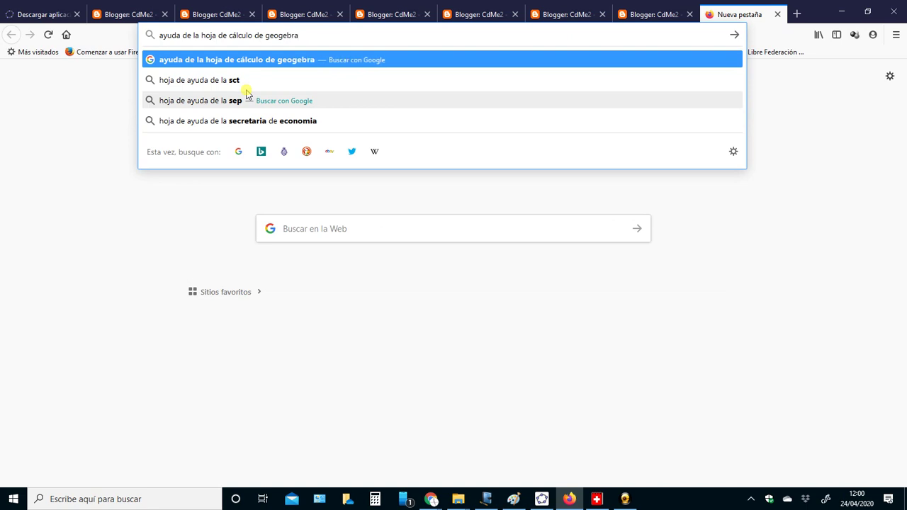
pyautogui.press('Home')
pyautogui.write('SUMA')
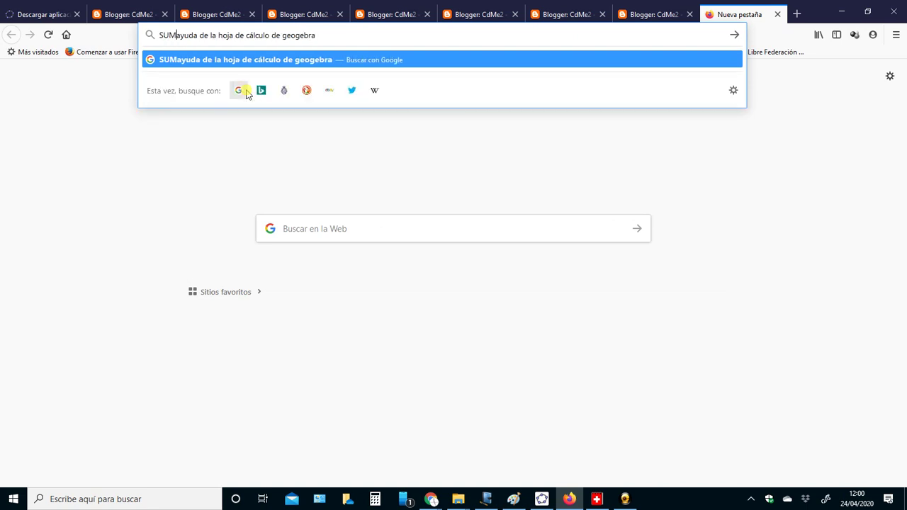
pyautogui.press('Return')
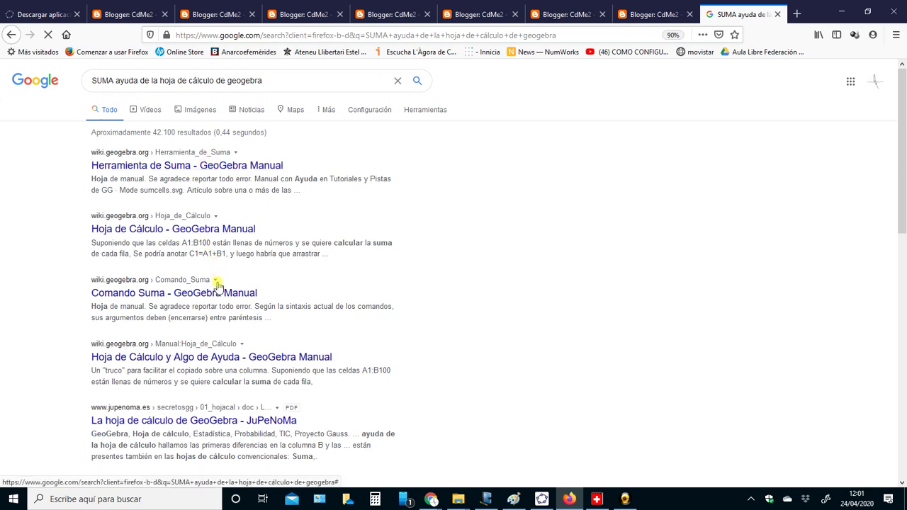
pyautogui.click(241, 169)
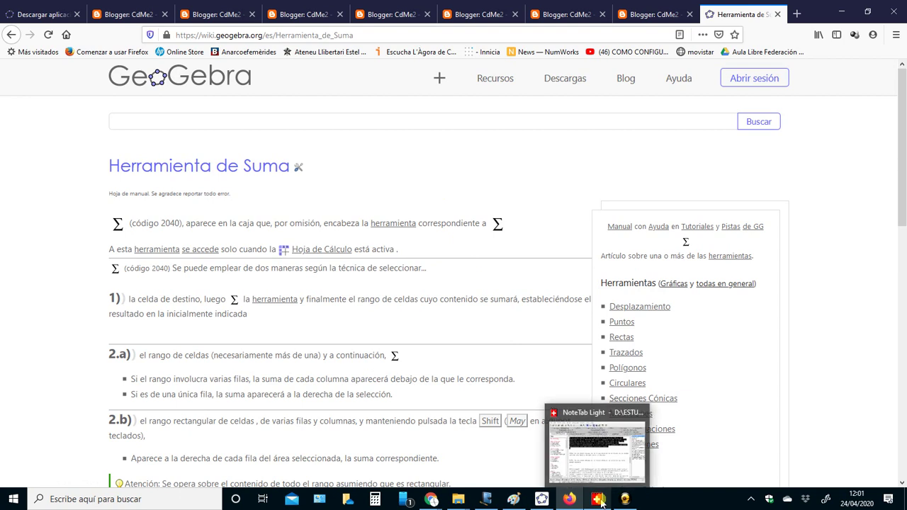
# Step: Switch back to GeoGebra and try to redefine B11 in the algebra view without the quotation marks around =sum(b2:b10), accepting sliders for b10 and b2
pyautogui.moveTo(542, 499)
pyautogui.click(523, 479)
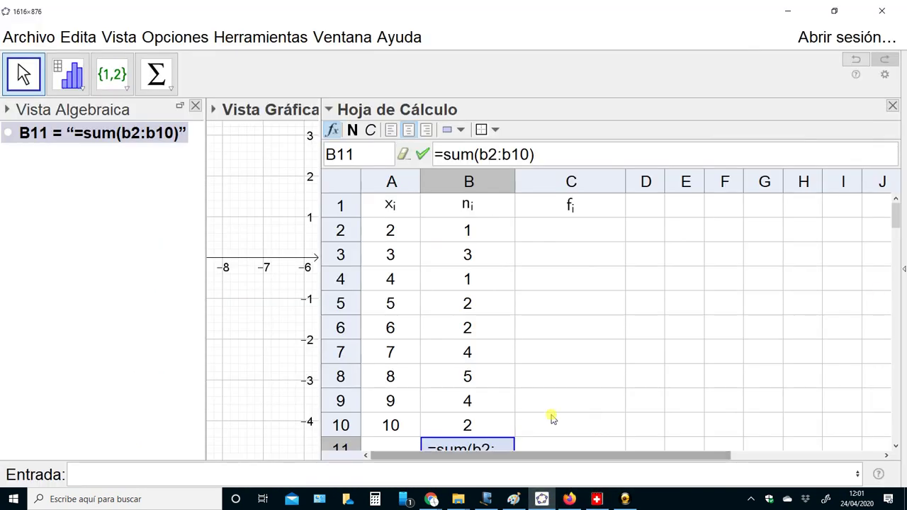
pyautogui.click(897, 231)
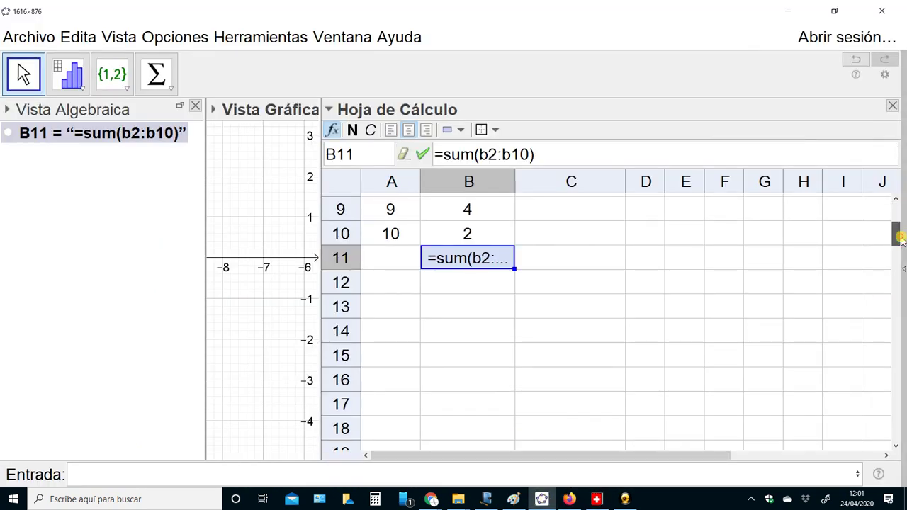
pyautogui.scroll(1, 770, 269)
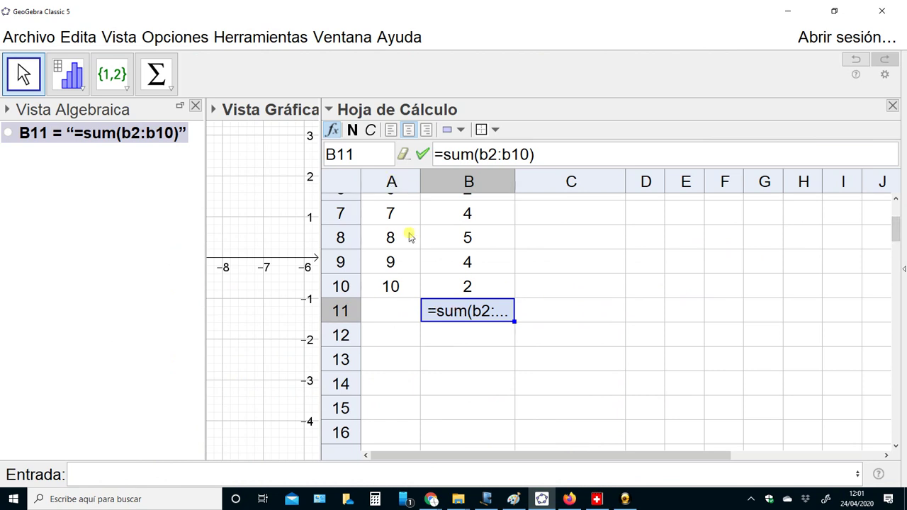
pyautogui.click(105, 138)
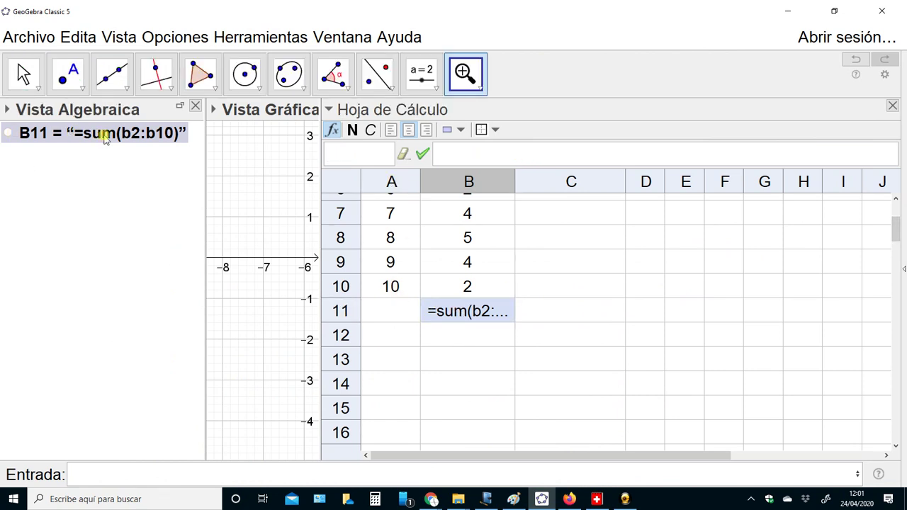
pyautogui.doubleClick(140, 135)
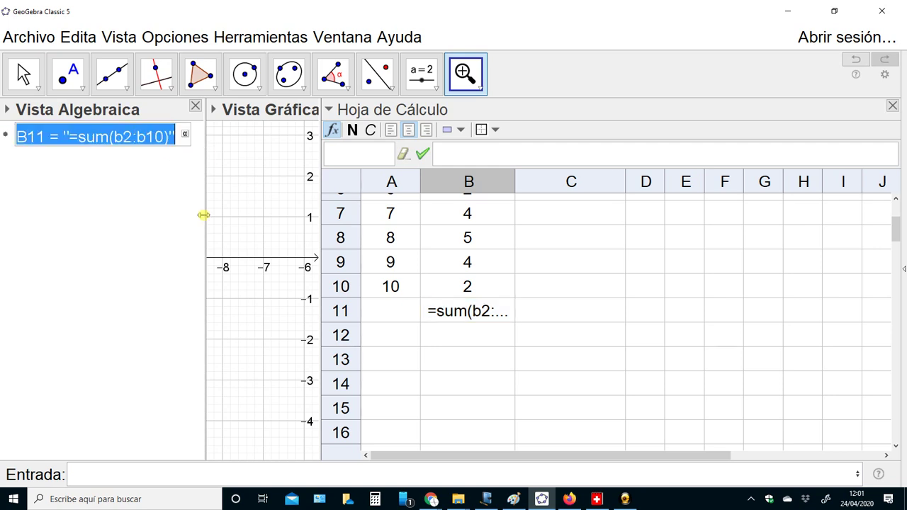
pyautogui.press('End')
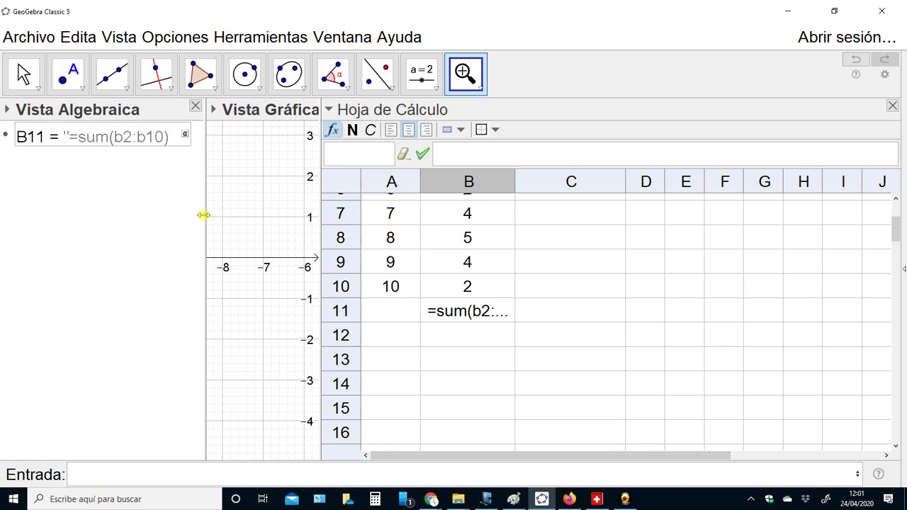
pyautogui.press('BackSpace')
pyautogui.press('BackSpace')
pyautogui.press('BackSpace')
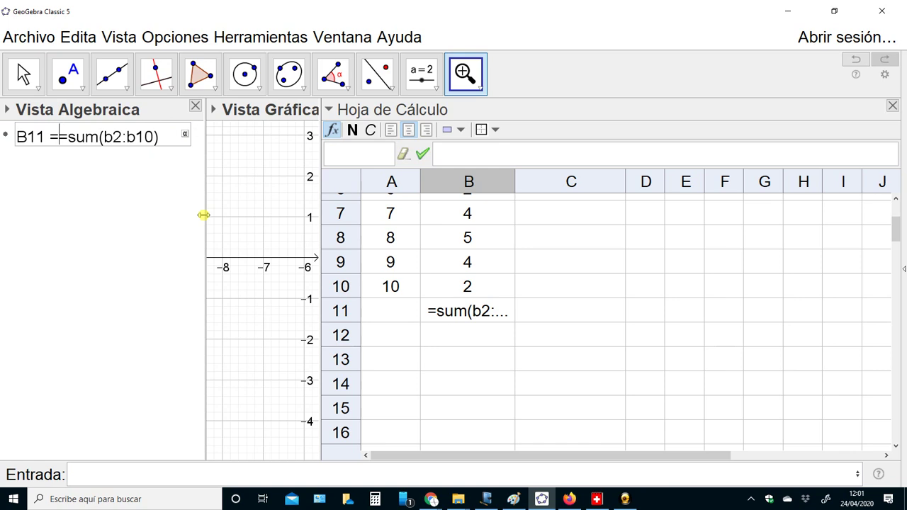
pyautogui.press('Return')
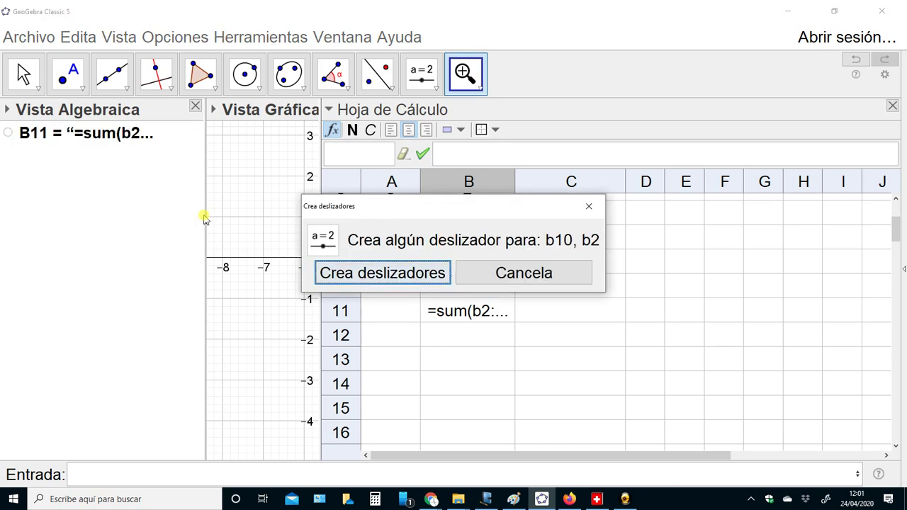
pyautogui.click(428, 272)
pyautogui.click(616, 166)
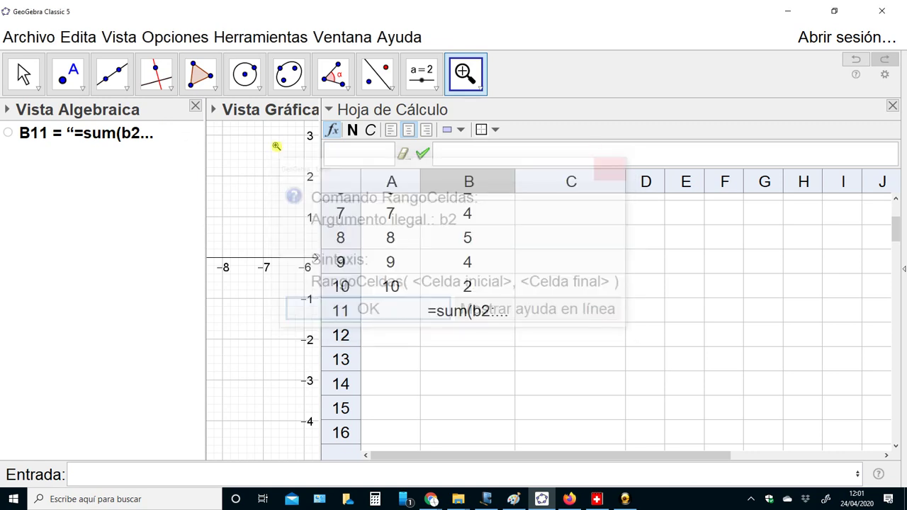
# Step: Try to redefine B11 in the algebra view as Σ(b2:b10), declining the sliders for b10 and b2
pyautogui.doubleClick(97, 137)
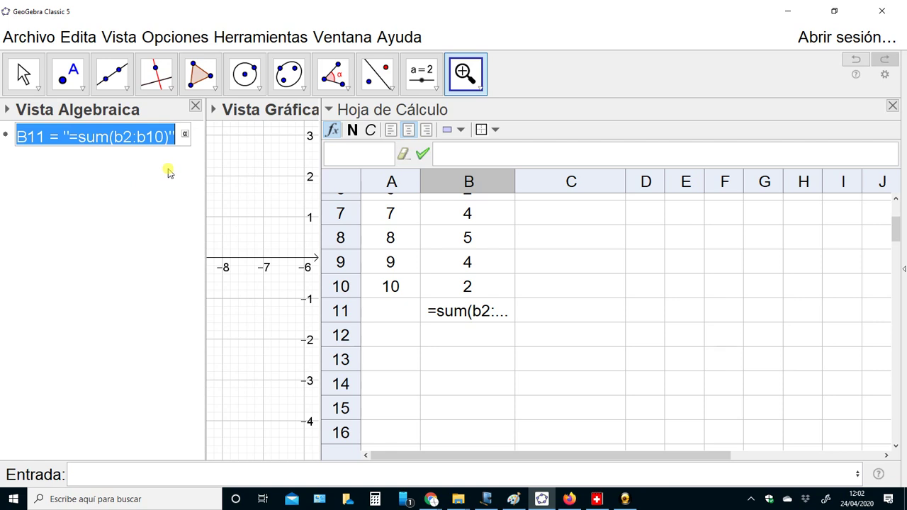
pyautogui.press('End')
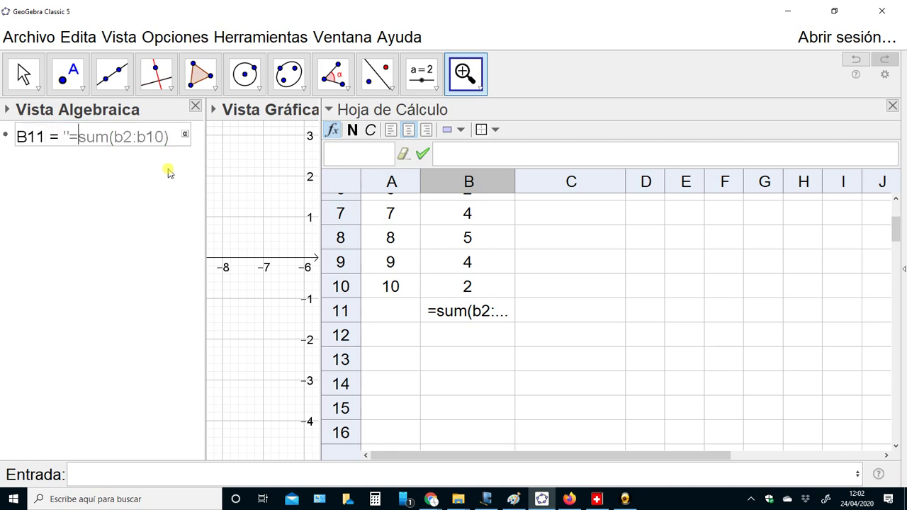
pyautogui.press('BackSpace')
pyautogui.press('BackSpace')
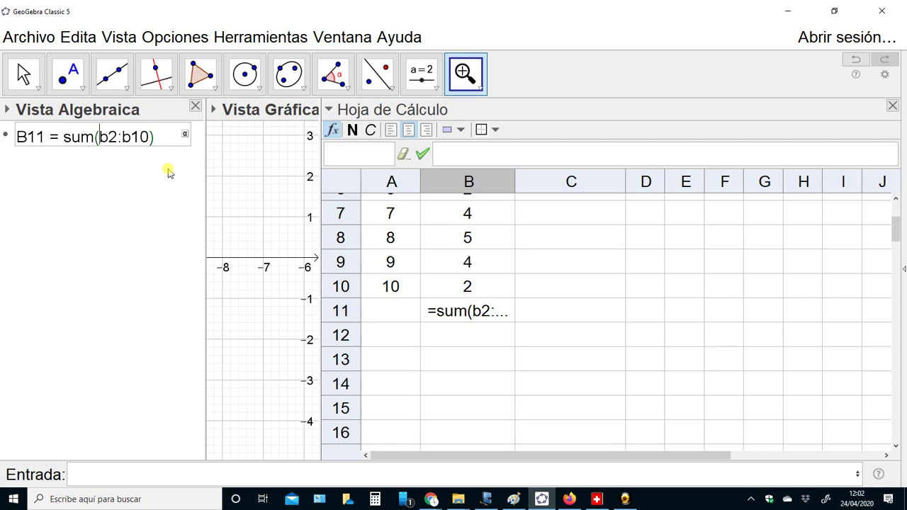
pyautogui.press('BackSpace')
pyautogui.press('BackSpace')
pyautogui.press('BackSpace')
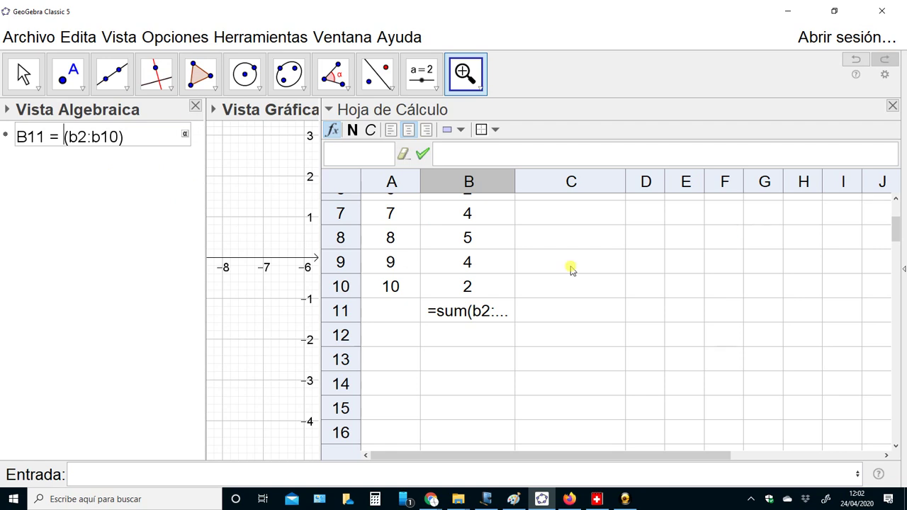
pyautogui.click(184, 135)
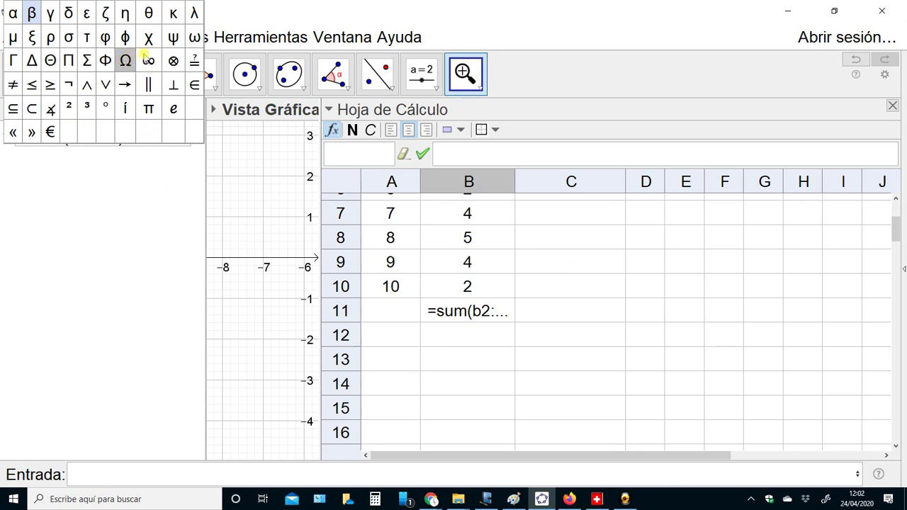
pyautogui.click(86, 61)
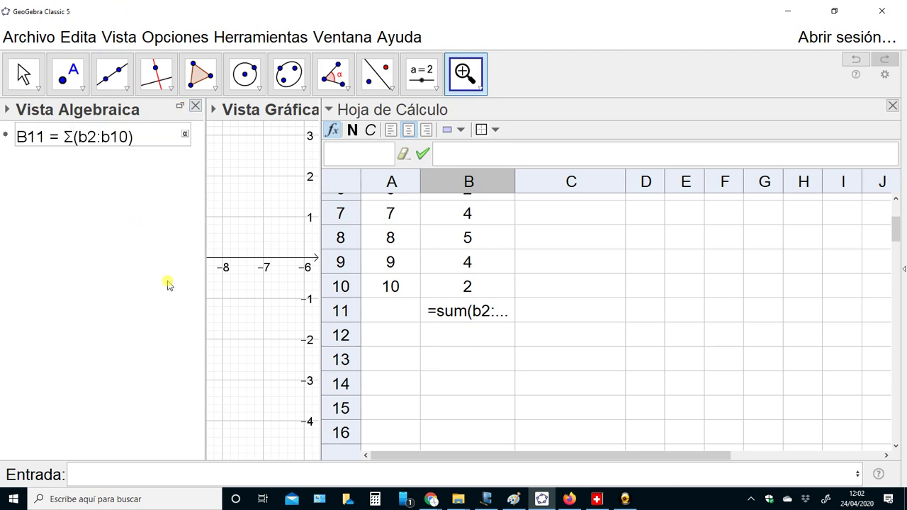
pyautogui.press('Return')
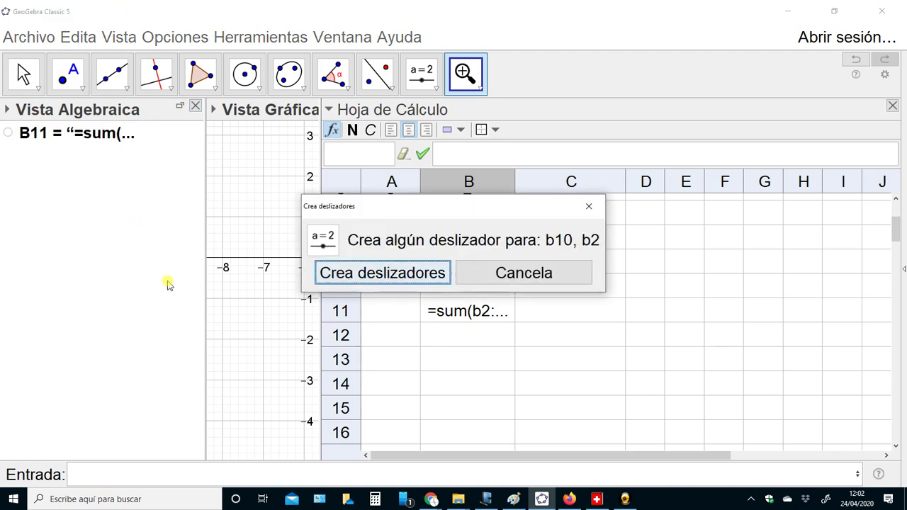
pyautogui.click(543, 273)
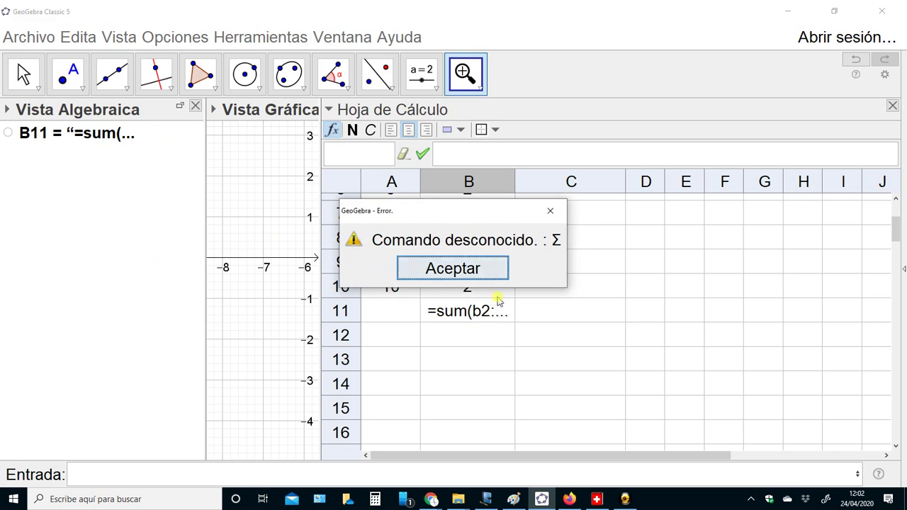
pyautogui.click(546, 209)
# Step: Dismiss the unknown-command error and set cell B11 to 26
pyautogui.click(488, 317)
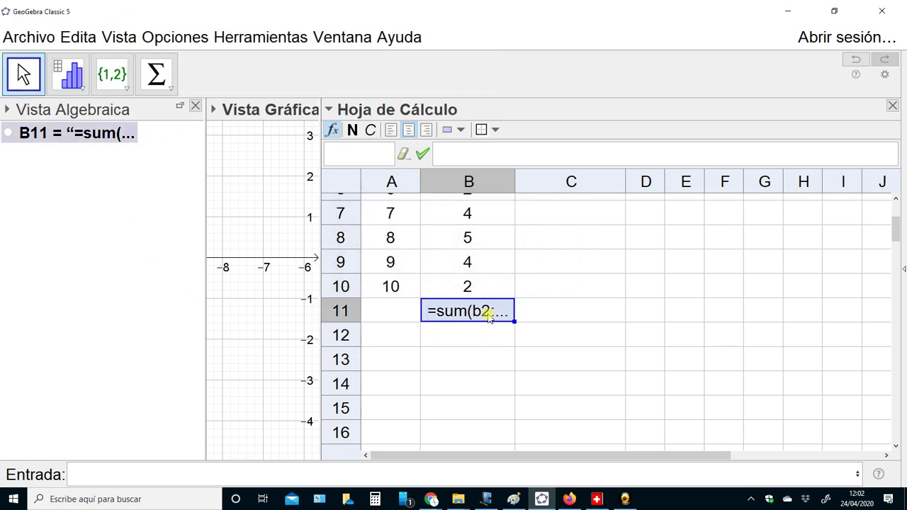
pyautogui.doubleClick(489, 316)
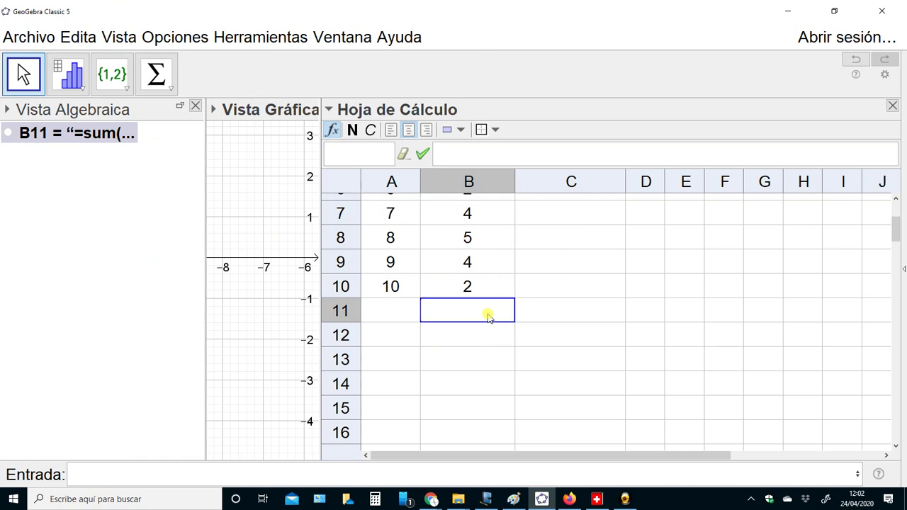
pyautogui.write('2')
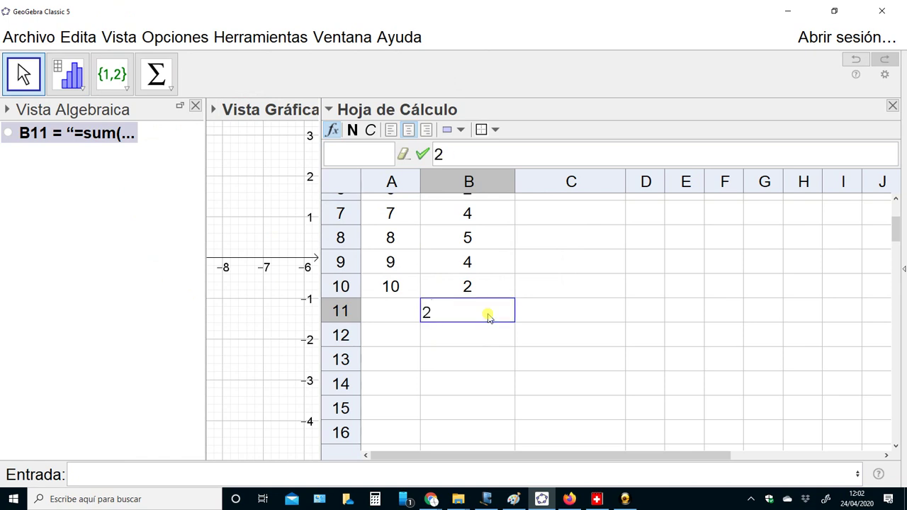
pyautogui.write('6')
pyautogui.press('Return')
# Step: Enter the formula =B11 * 25 in cell C2, the first cell under the f_i heading
pyautogui.press('Up')
pyautogui.press('Up')
pyautogui.press('Up')
pyautogui.press('Up')
pyautogui.press('Up')
pyautogui.press('Up')
pyautogui.press('Up')
pyautogui.press('Up')
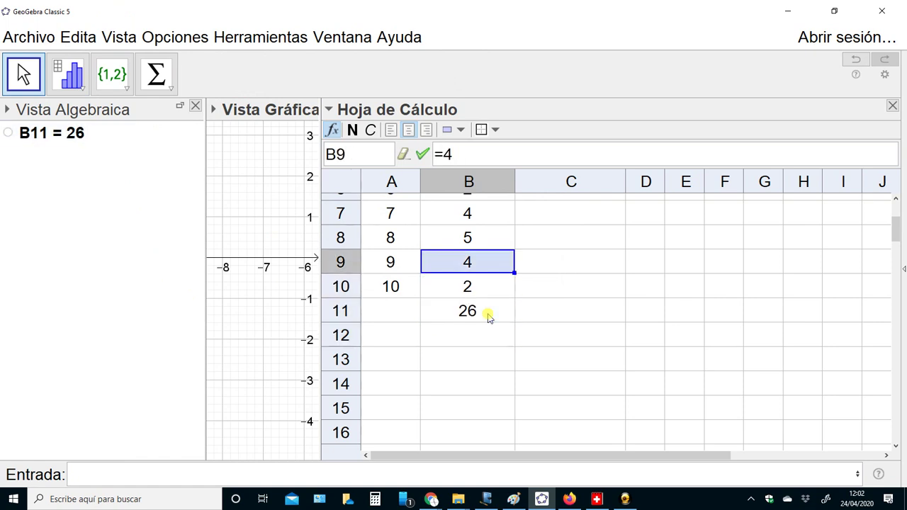
pyautogui.press('Up')
pyautogui.press('Up')
pyautogui.press('Up')
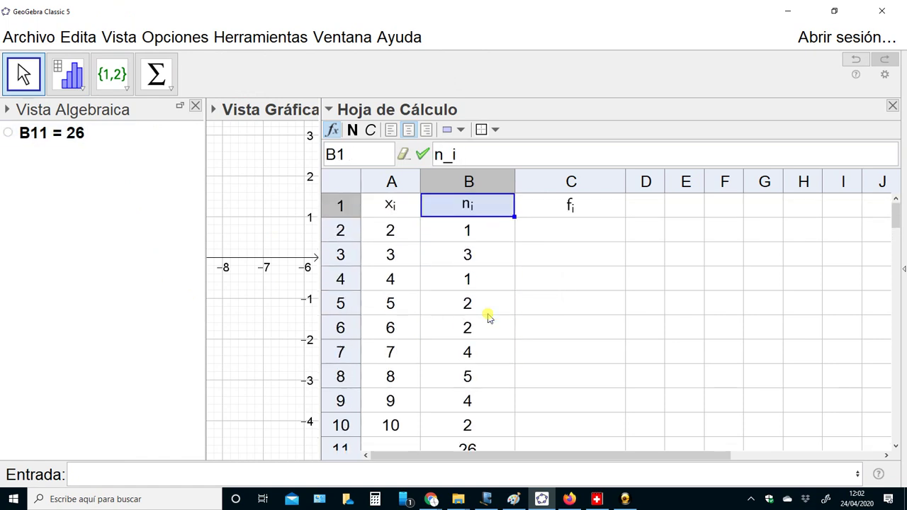
pyautogui.press('Right')
pyautogui.press('Right')
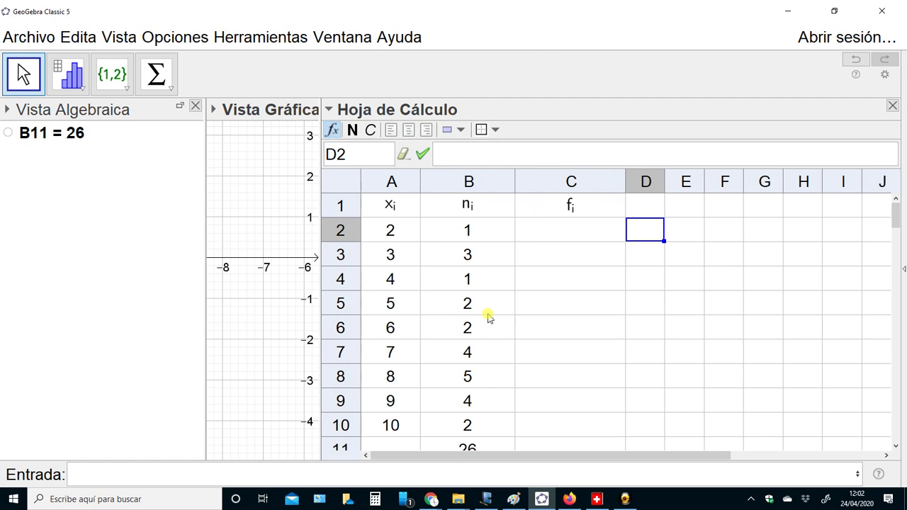
pyautogui.press('Left')
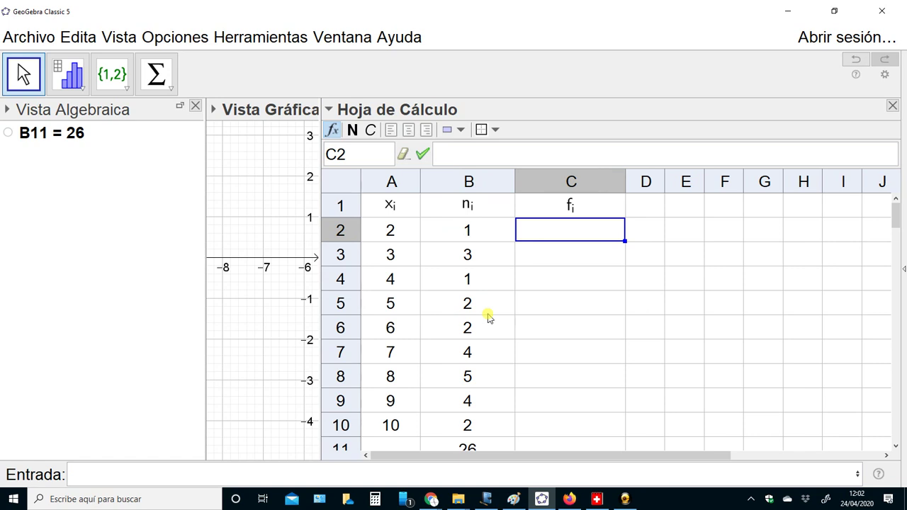
pyautogui.write('=')
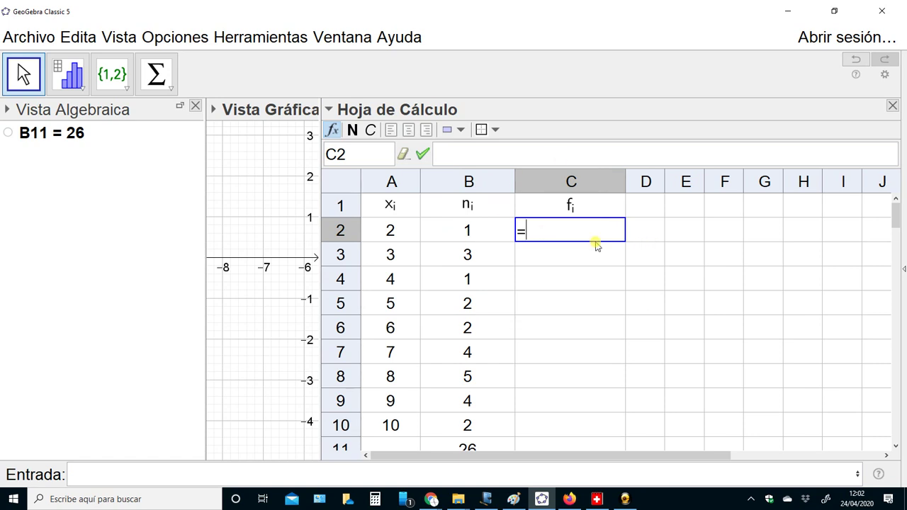
pyautogui.click(896, 253)
pyautogui.click(896, 253)
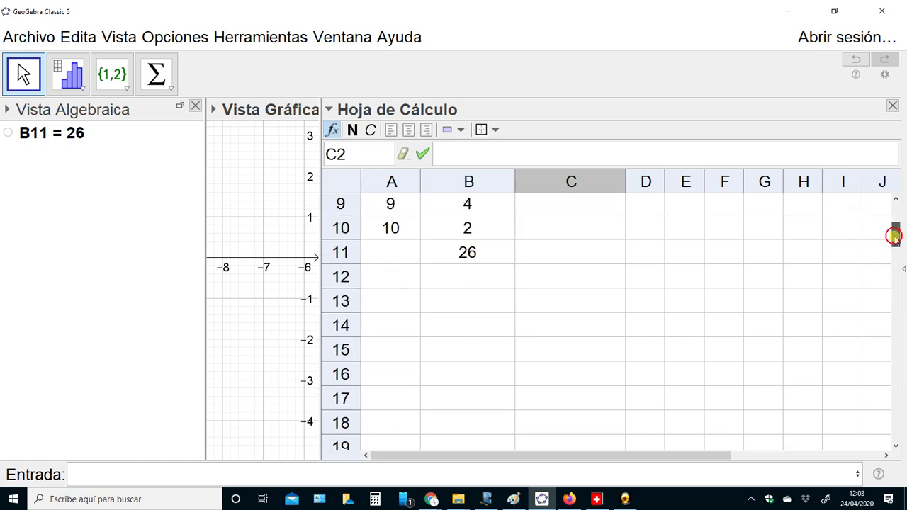
pyautogui.click(473, 253)
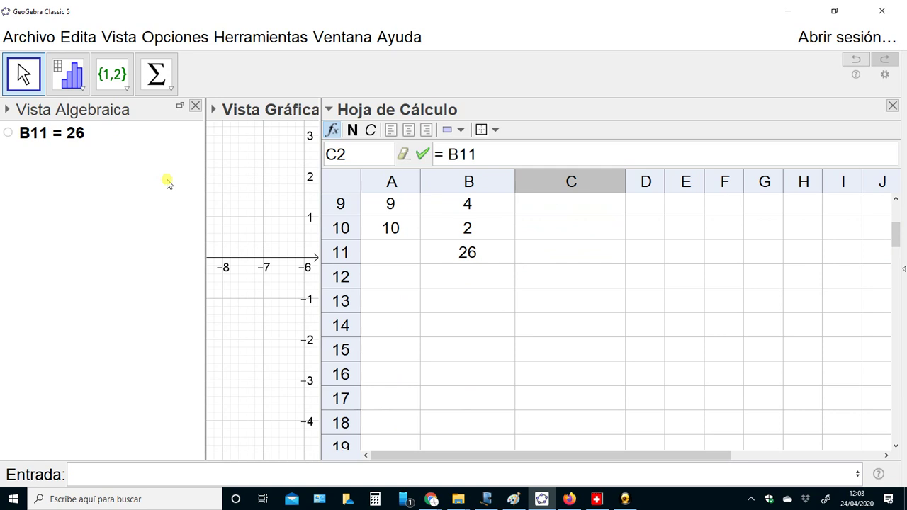
pyautogui.write('25')
pyautogui.press('BackSpace')
pyautogui.press('BackSpace')
pyautogui.press('BackSpace')
pyautogui.press('BackSpace')
pyautogui.press('BackSpace')
pyautogui.press('BackSpace')
pyautogui.press('BackSpace')
pyautogui.click(440, 259)
pyautogui.write('25')
pyautogui.press('Return')
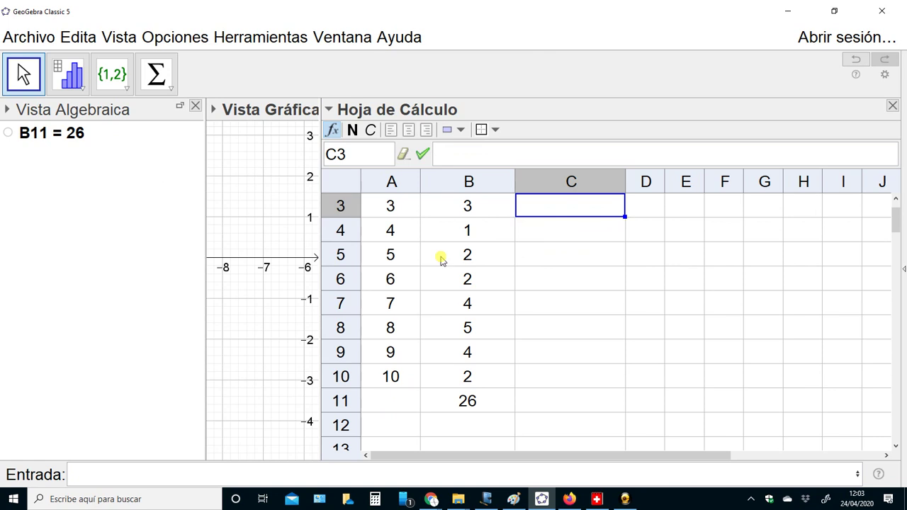
# Step: Set the total of the n_i column in cell B11 to 25
pyautogui.click(480, 403)
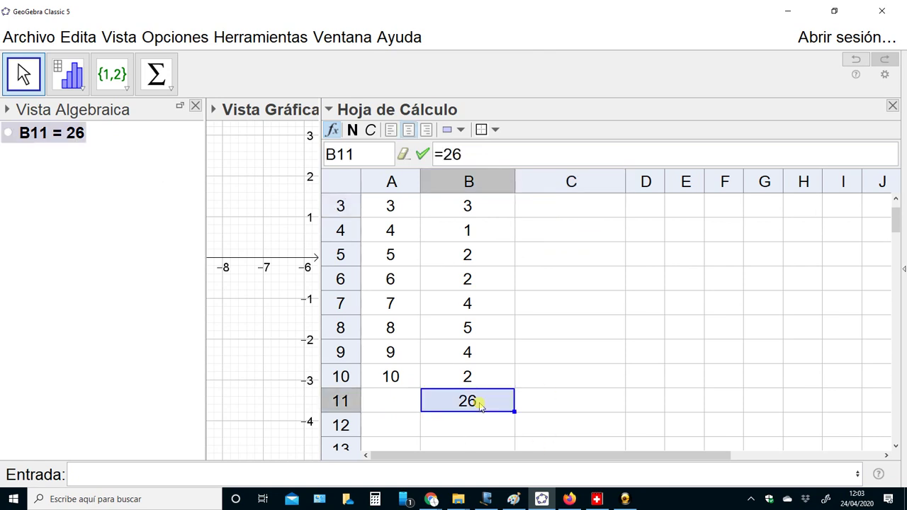
pyautogui.doubleClick(480, 404)
pyautogui.write('25')
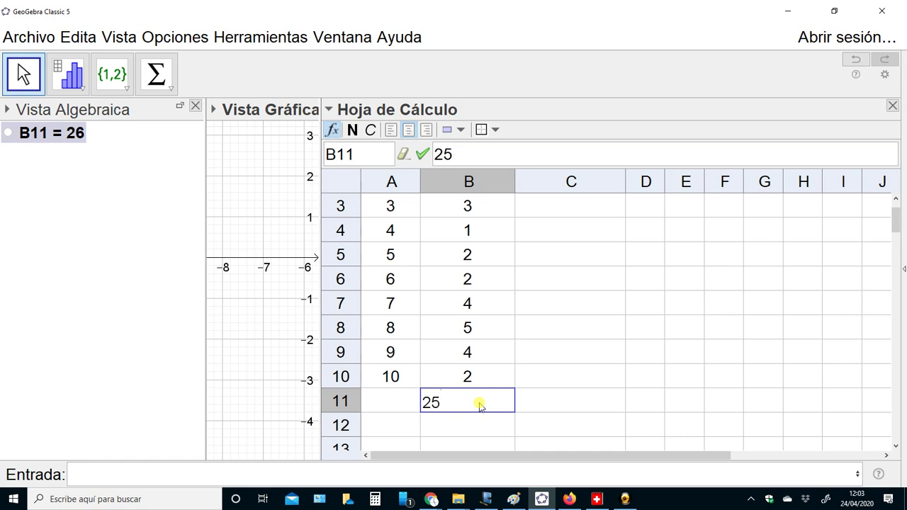
pyautogui.press('Return')
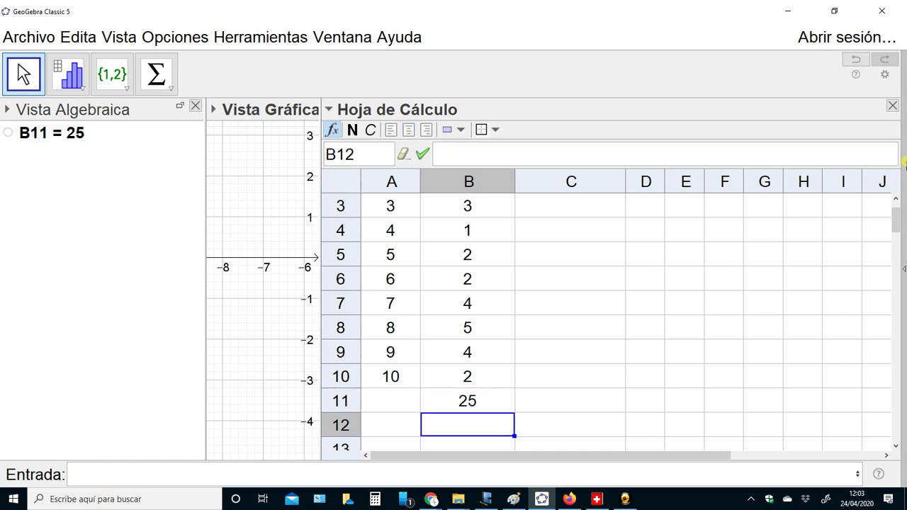
# Step: Replace the formula in C2 with the beginning of the relative frequency division, B2/
pyautogui.moveTo(896, 226); pyautogui.dragTo(886, 182)
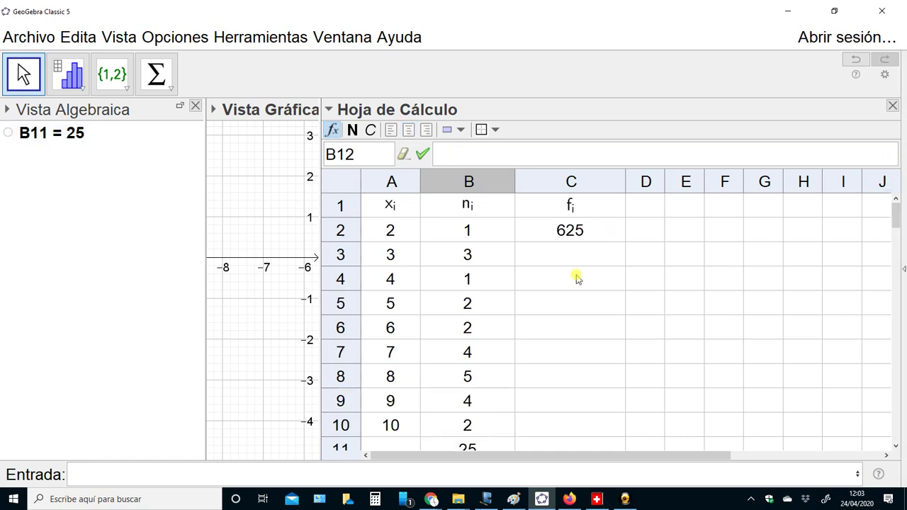
pyautogui.click(574, 232)
pyautogui.click(574, 233)
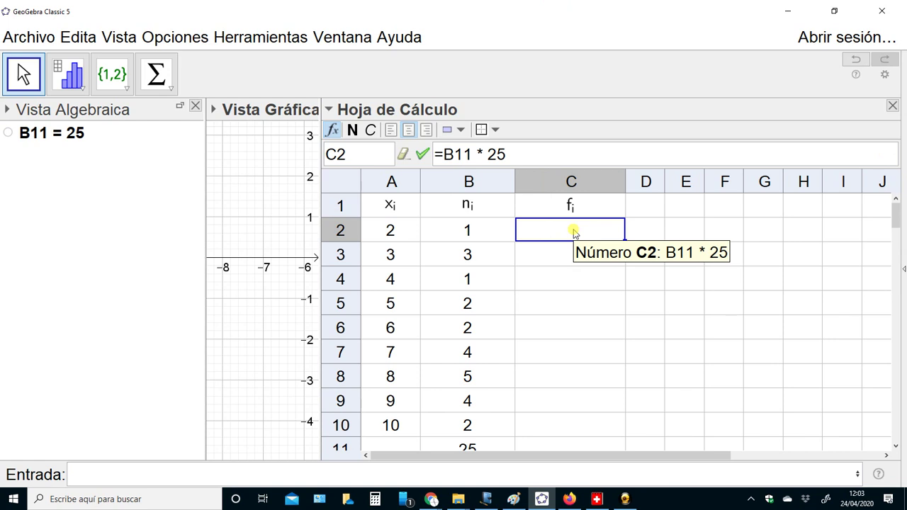
pyautogui.write('=1')
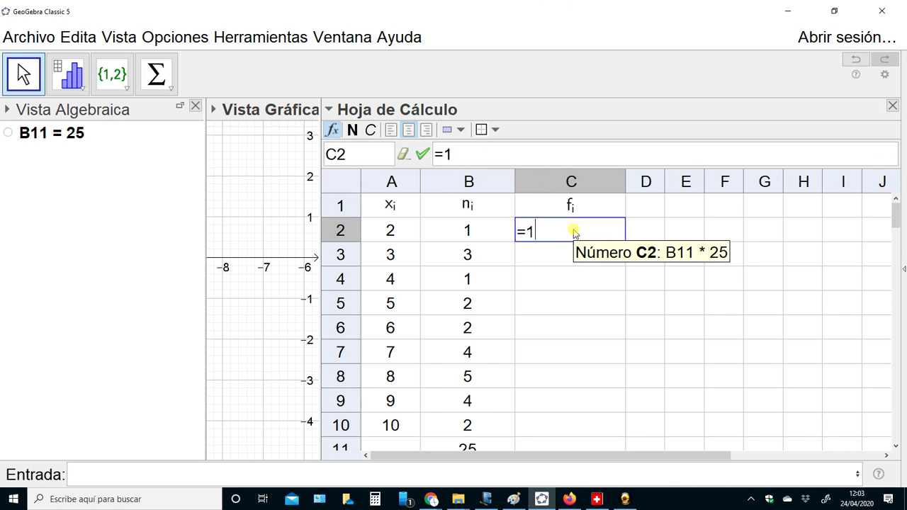
pyautogui.press('BackSpace')
pyautogui.write('B2')
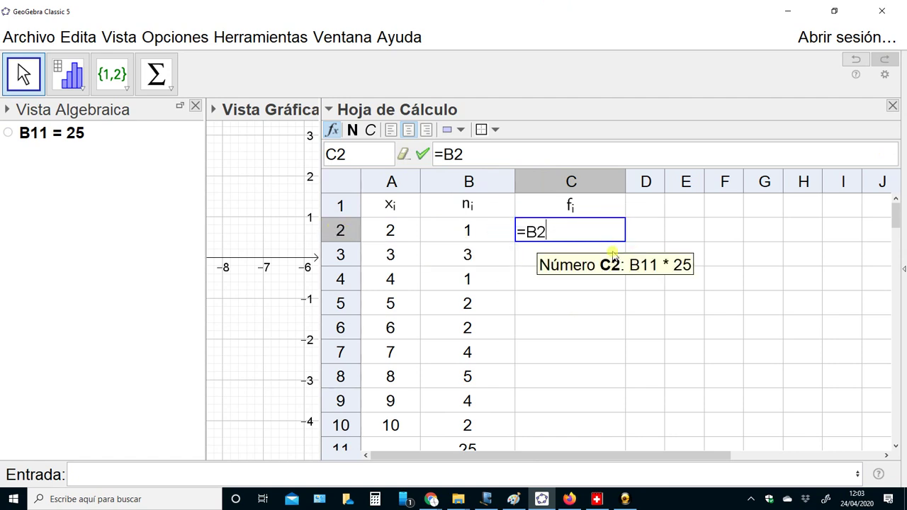
pyautogui.write('/')
pyautogui.click(898, 217)
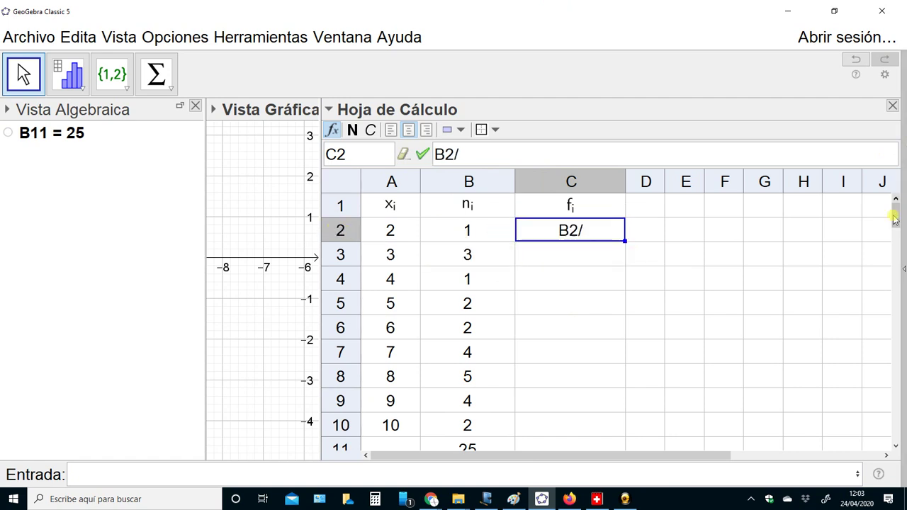
pyautogui.click(670, 347)
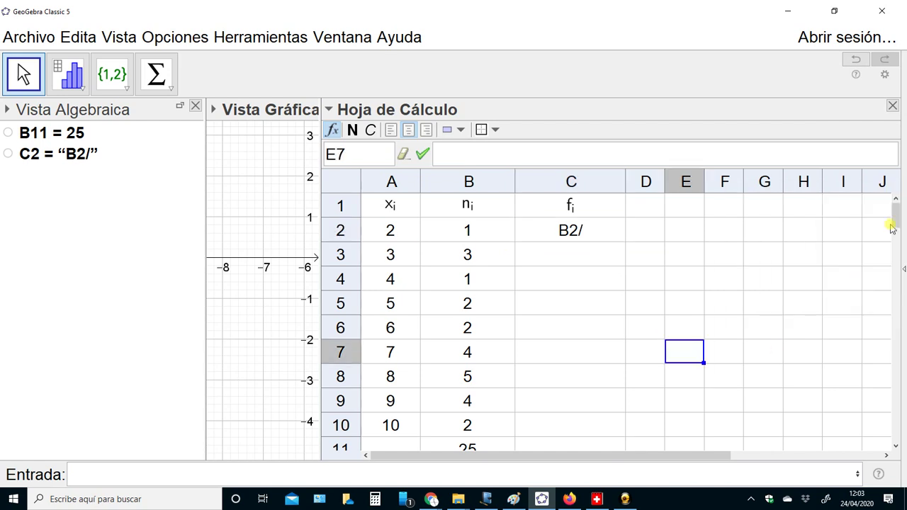
# Step: Complete the formula in C2 as B2/B$11, fixing the row of the total
pyautogui.moveTo(895, 221); pyautogui.dragTo(899, 225)
pyautogui.click(899, 227)
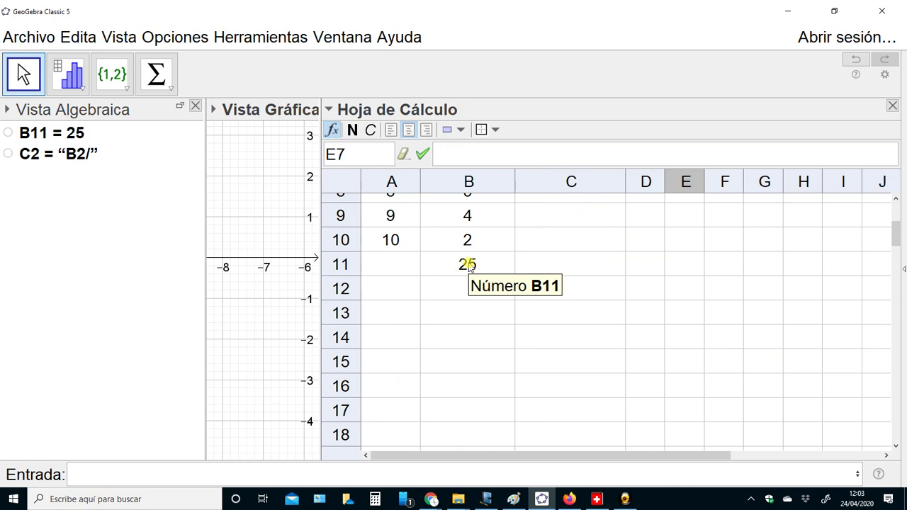
pyautogui.moveTo(894, 232); pyautogui.dragTo(892, 178)
pyautogui.click(597, 234)
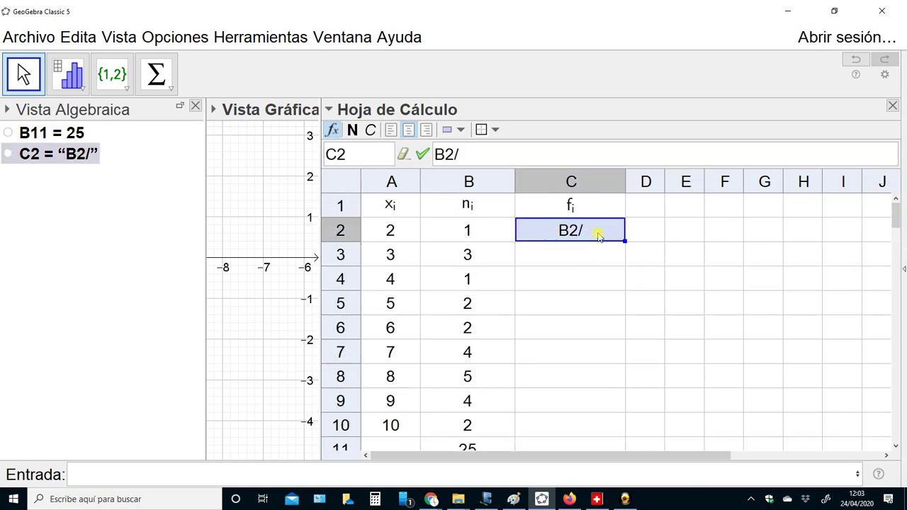
pyautogui.click(473, 155)
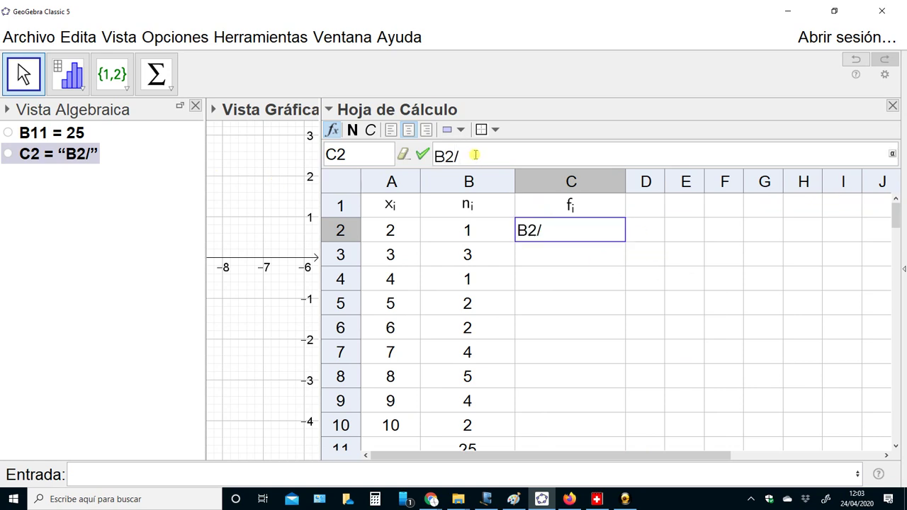
pyautogui.write('B')
pyautogui.write('11')
pyautogui.press('Left')
pyautogui.press('Left')
pyautogui.write('$')
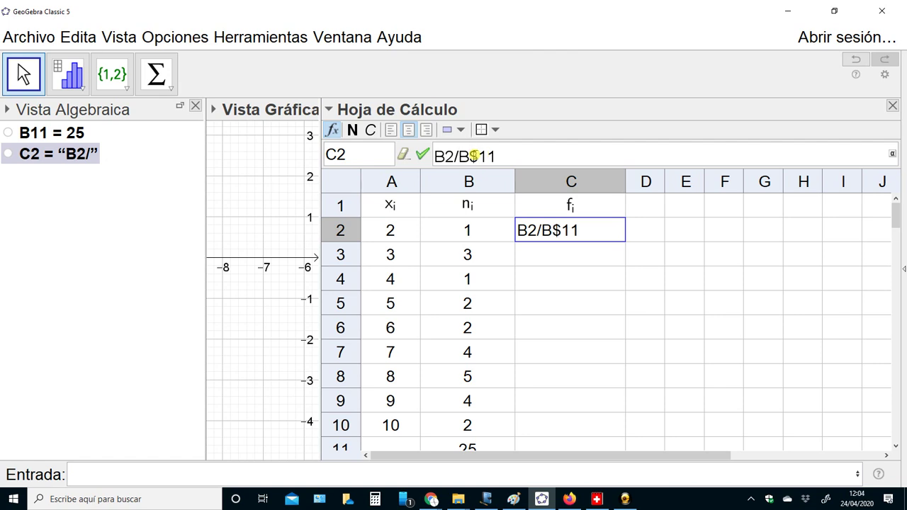
pyautogui.press('Return')
pyautogui.press('Up')
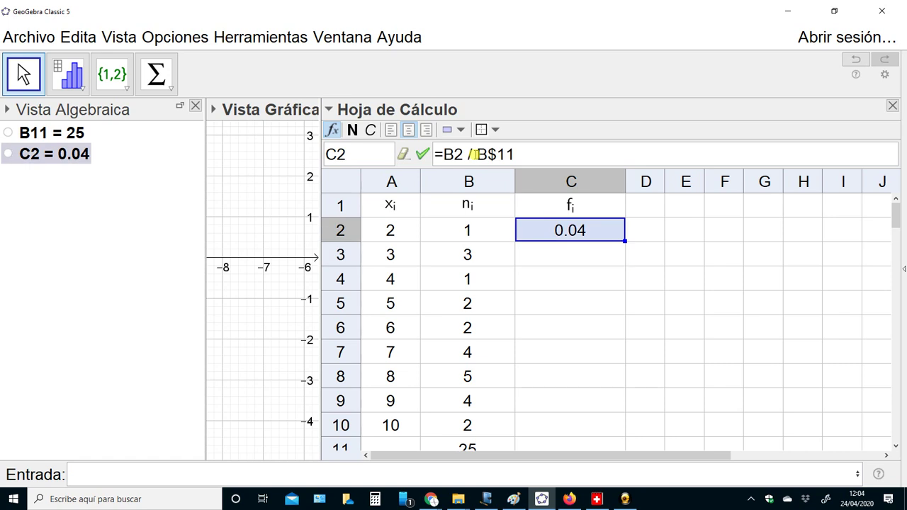
# Step: Copy the relative frequency formula from C2 into cells C3 to C10
pyautogui.press('Down')
pyautogui.hotkey('shift', 'Down')
pyautogui.hotkey('shift', 'Down')
pyautogui.hotkey('shift', 'Down')
pyautogui.hotkey('shift', 'Down')
pyautogui.hotkey('shift', 'Down')
pyautogui.hotkey('shift', 'Down')
pyautogui.hotkey('shift', 'Down')
pyautogui.hotkey('shift', 'Down')
pyautogui.hotkey('shift', 'Down')
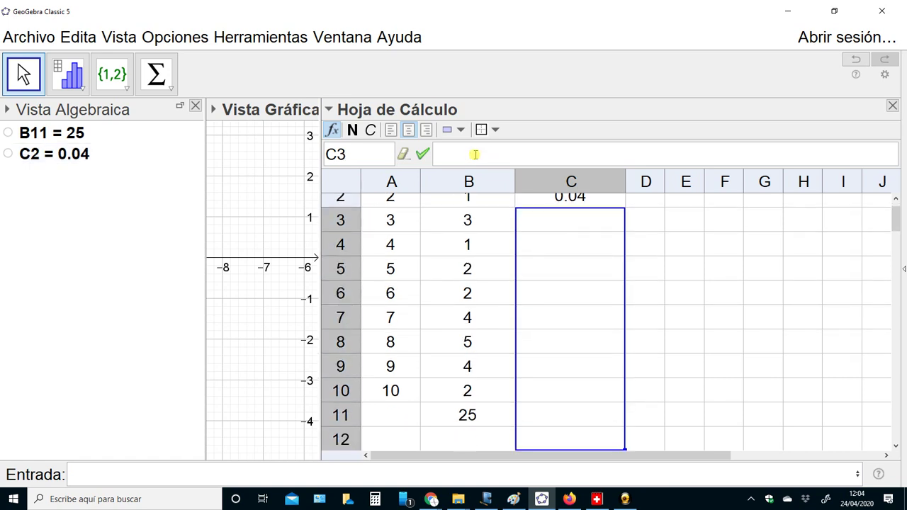
pyautogui.hotkey('shift', 'Up')
pyautogui.hotkey('shift', 'Up')
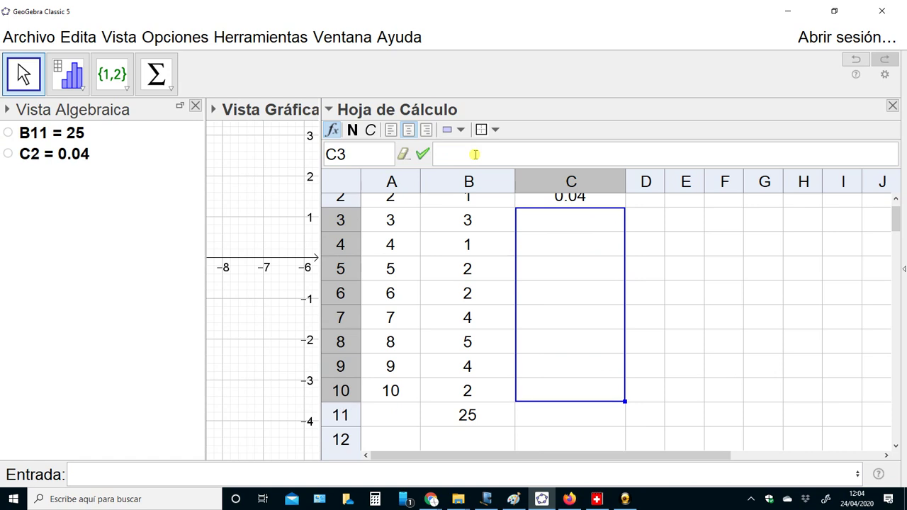
pyautogui.hotkey('ctrl', 'v')
# Step: Go through the cells of the f_i column from C2 to C10 and examine the formula in each one
pyautogui.press('Down')
pyautogui.press('Down')
pyautogui.press('Up')
pyautogui.press('Up')
pyautogui.press('Up')
pyautogui.press('Up')
pyautogui.press('Up')
pyautogui.press('Up')
pyautogui.press('Up')
pyautogui.press('Up')
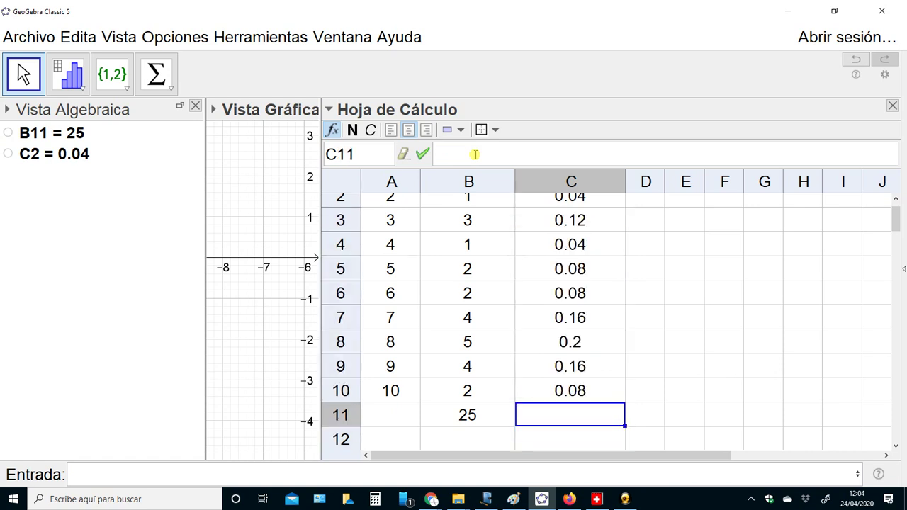
pyautogui.press('Up')
pyautogui.press('Up')
pyautogui.press('Up')
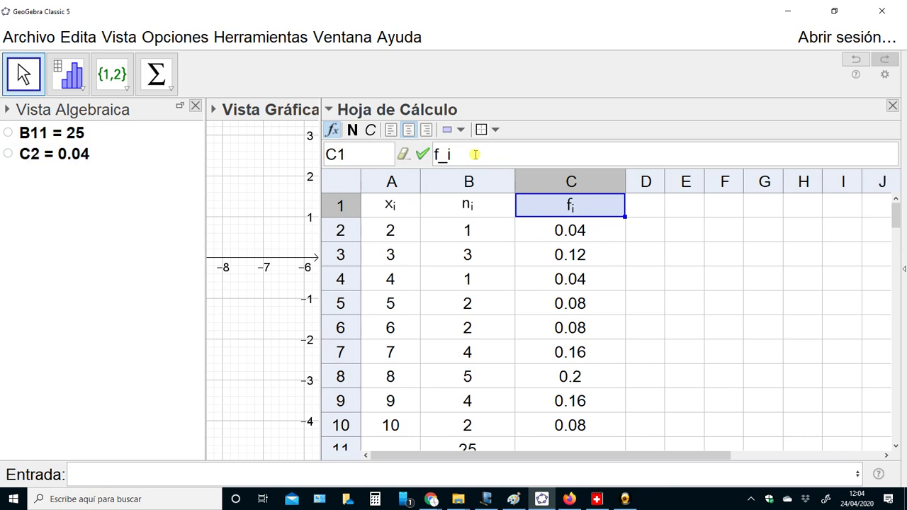
pyautogui.press('Down')
pyautogui.press('Down')
pyautogui.press('Down')
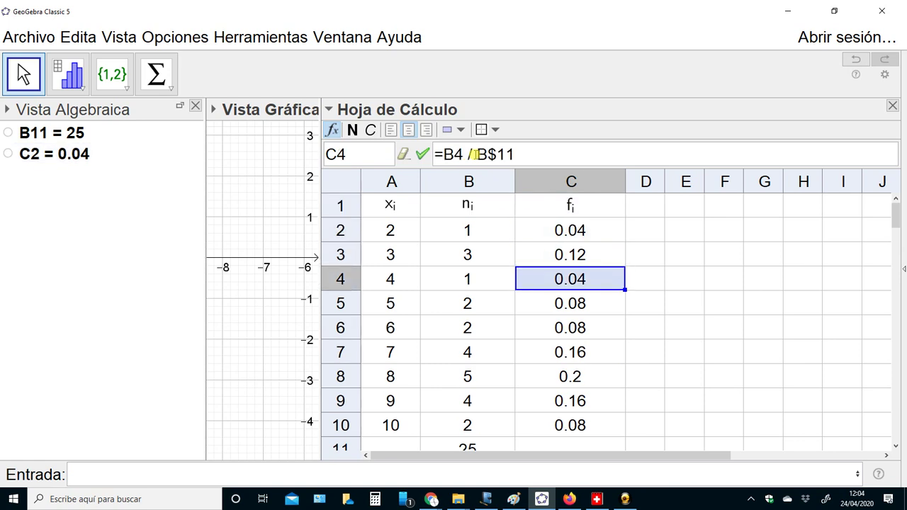
pyautogui.press('Down')
pyautogui.press('Down')
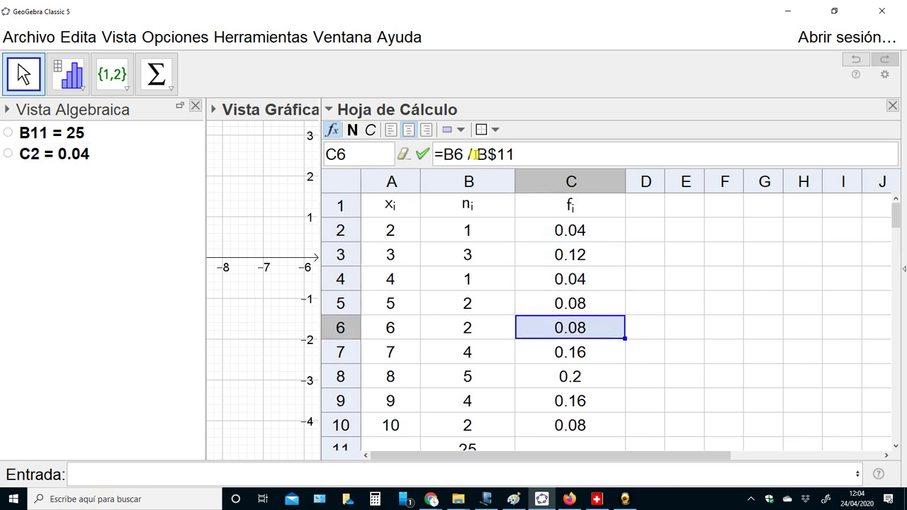
pyautogui.press('Down')
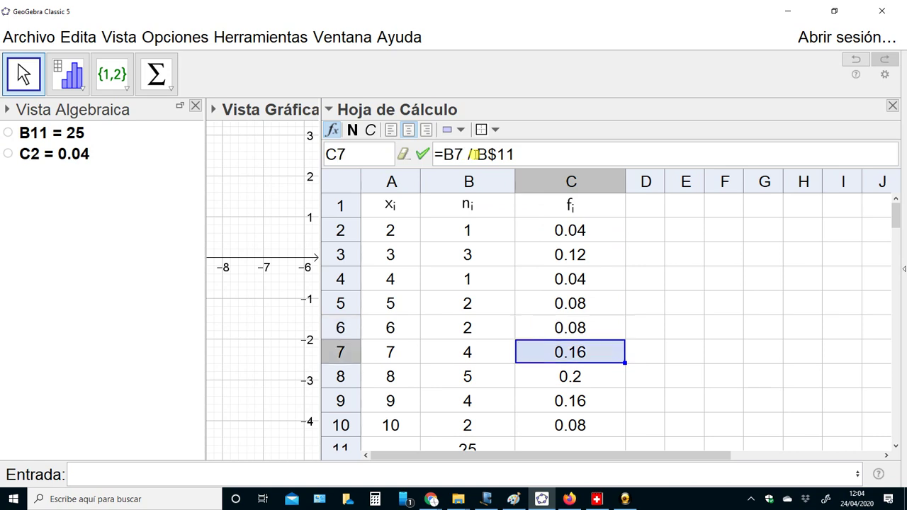
pyautogui.press('Down')
pyautogui.press('Down')
pyautogui.press('Down')
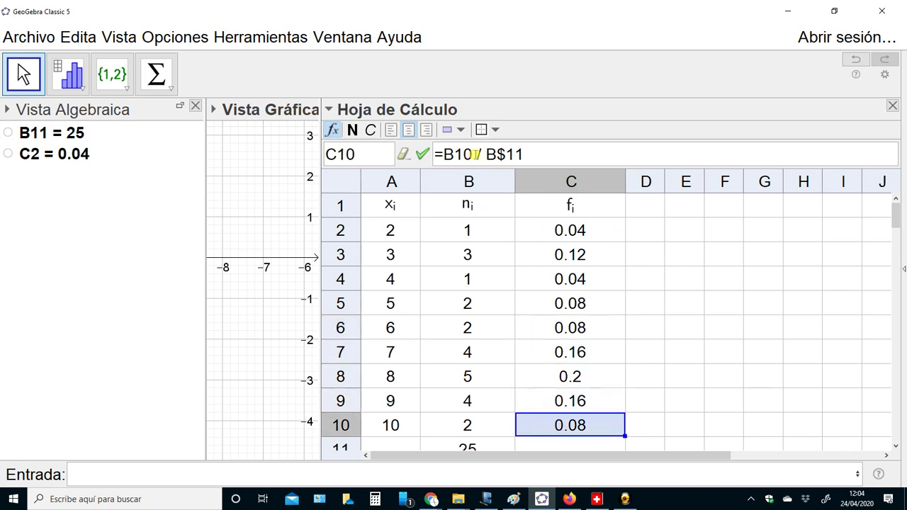
pyautogui.press('Down')
pyautogui.press('Up')
pyautogui.press('Up')
pyautogui.press('Up')
pyautogui.press('Up')
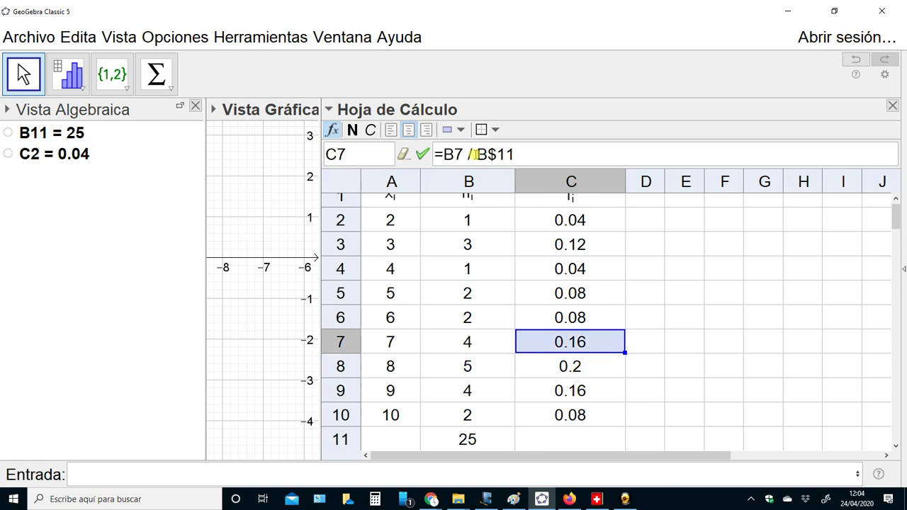
pyautogui.hotkey('ctrl', 'Up')
pyautogui.press('Down')
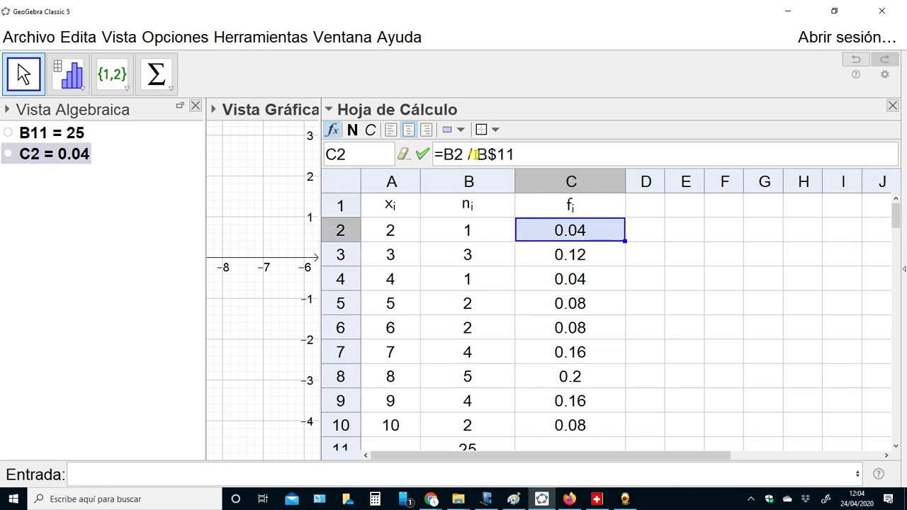
# Step: Go through the f_i cells from C2 down to the total row and examine how the formula's row references change
pyautogui.press('Down')
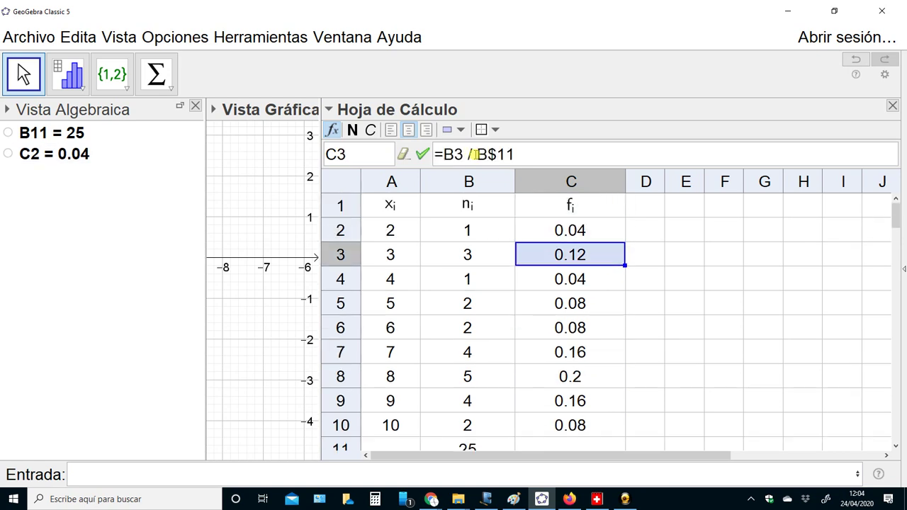
pyautogui.press('Down')
pyautogui.press('Down')
pyautogui.press('Up')
pyautogui.press('Up')
pyautogui.press('Up')
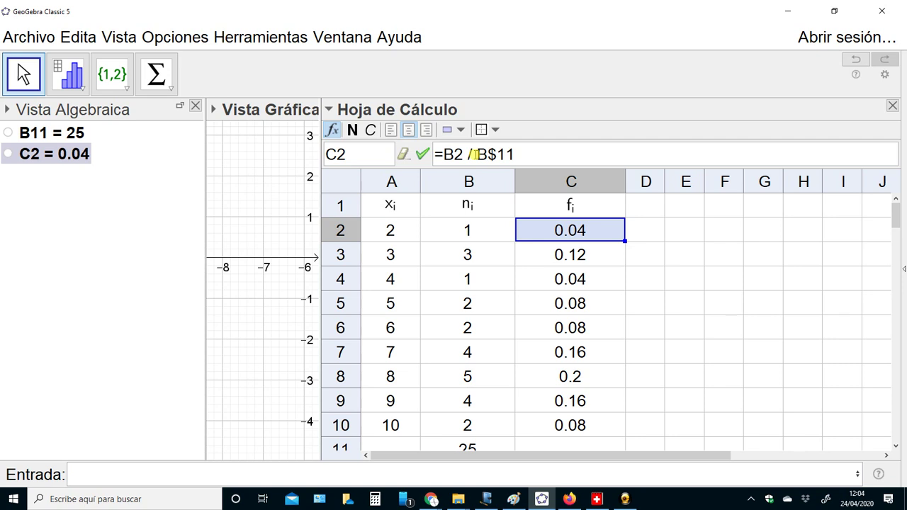
pyautogui.press('Down')
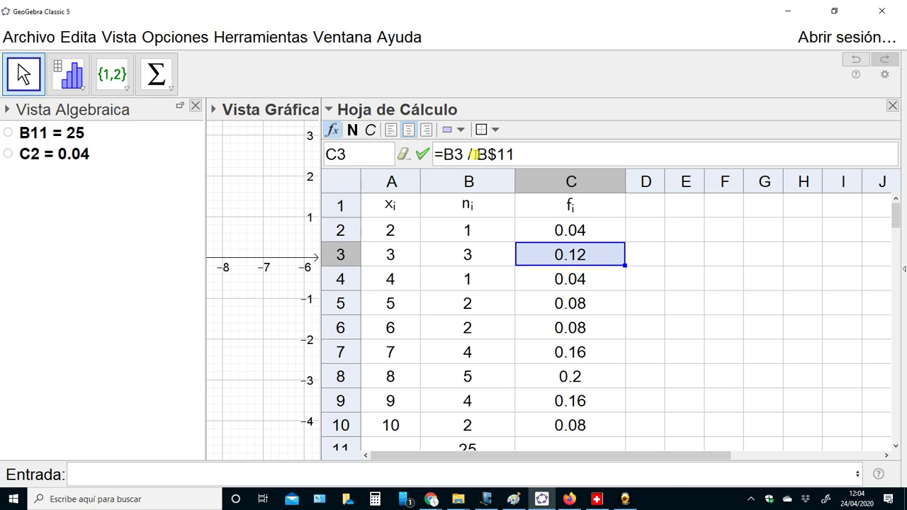
pyautogui.press('Down')
pyautogui.press('Down')
pyautogui.press('Down')
pyautogui.press('Down')
pyautogui.press('Down')
pyautogui.press('Down')
pyautogui.press('Down')
pyautogui.press('Down')
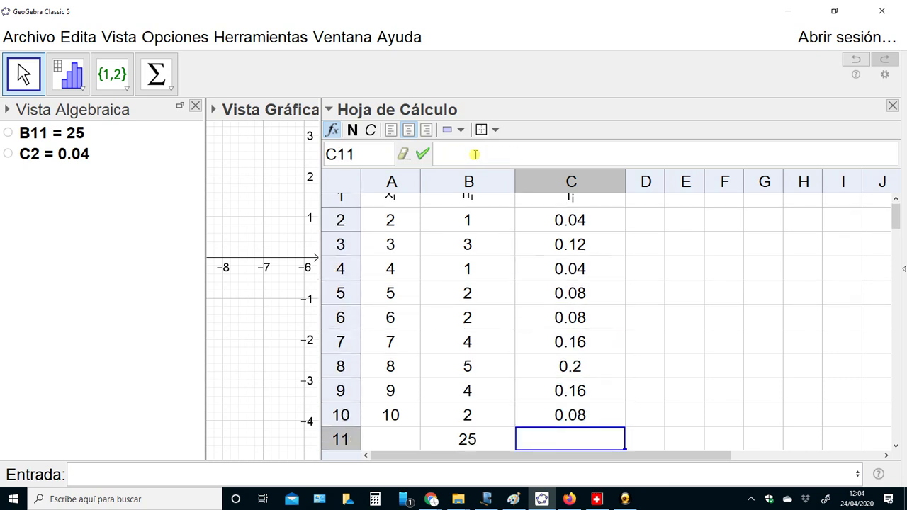
pyautogui.press('Down')
pyautogui.press('Down')
pyautogui.press('Up')
pyautogui.press('Up')
pyautogui.press('Left')
pyautogui.press('Left')
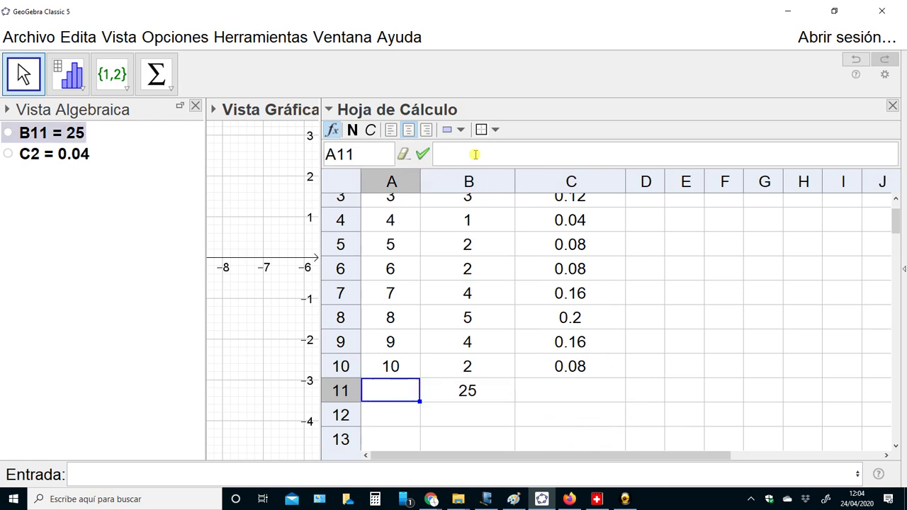
# Step: Go back up the f_i column to its heading and recheck the formulas in cells C2 to C7
pyautogui.press('Right')
pyautogui.press('Right')
pyautogui.press('Up')
pyautogui.press('Up')
pyautogui.press('Up')
pyautogui.press('Up')
pyautogui.press('Up')
pyautogui.press('Up')
pyautogui.press('Up')
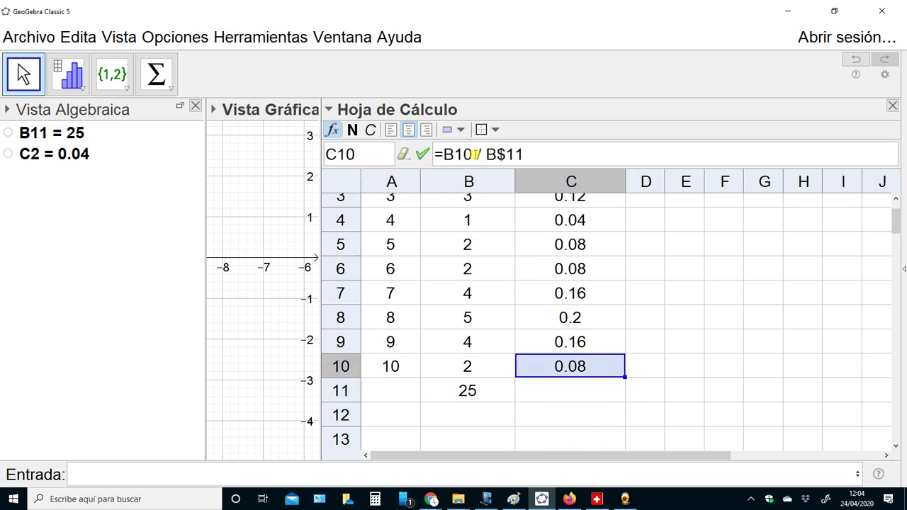
pyautogui.press('Up')
pyautogui.press('Up')
pyautogui.press('Up')
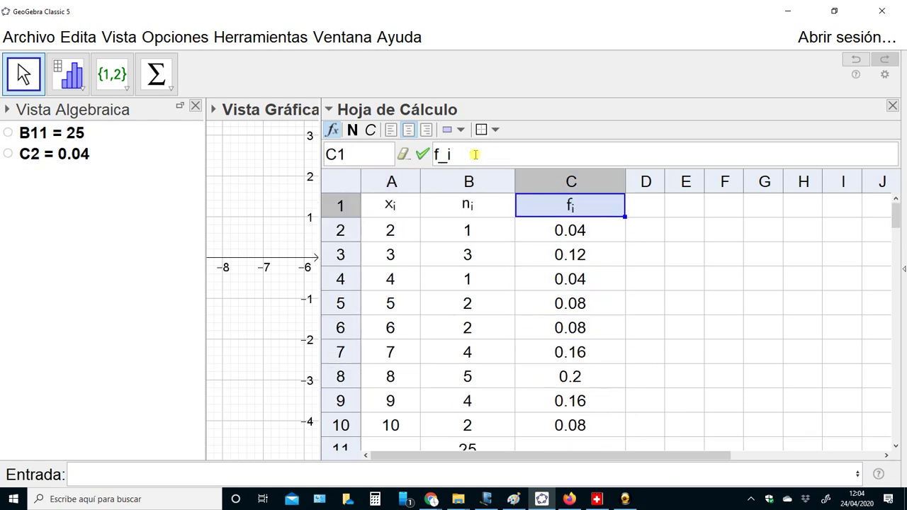
pyautogui.press('Down')
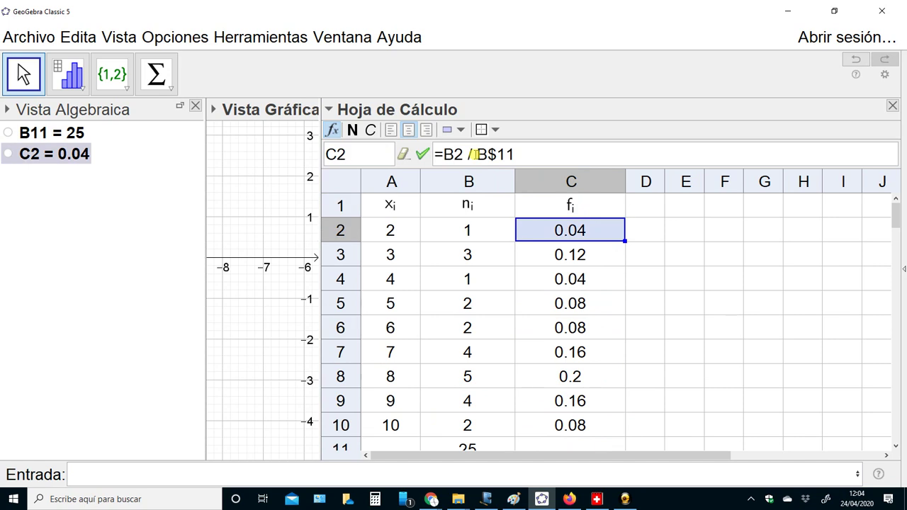
pyautogui.press('Down')
pyautogui.press('Down')
pyautogui.press('Down')
pyautogui.press('Down')
pyautogui.press('Down')
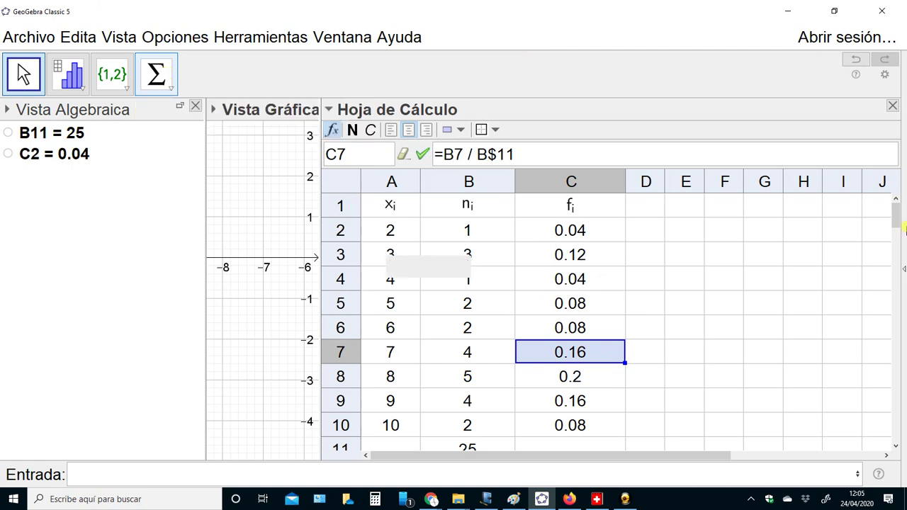
# Step: Add up the relative frequencies C2:C10 in cell C11 with the Suma tool
pyautogui.moveTo(886, 211); pyautogui.dragTo(893, 229)
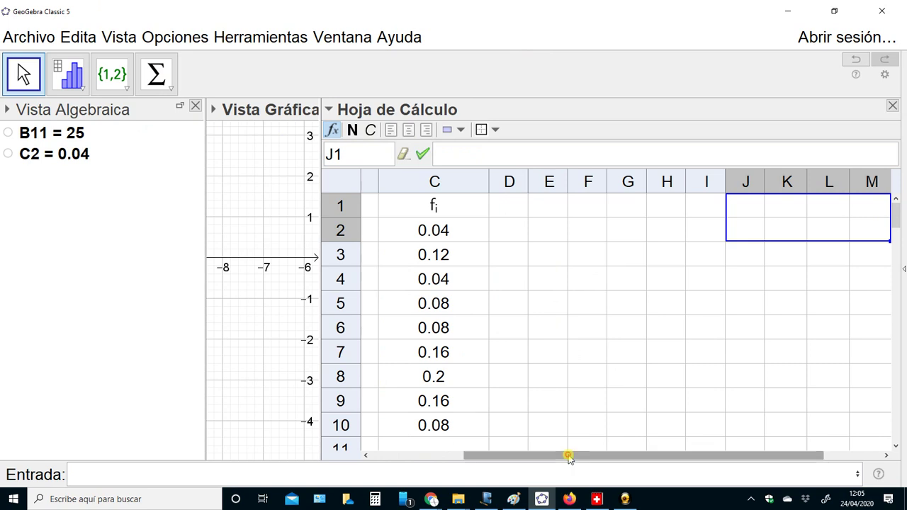
pyautogui.moveTo(571, 457); pyautogui.dragTo(477, 457)
pyautogui.click(898, 255)
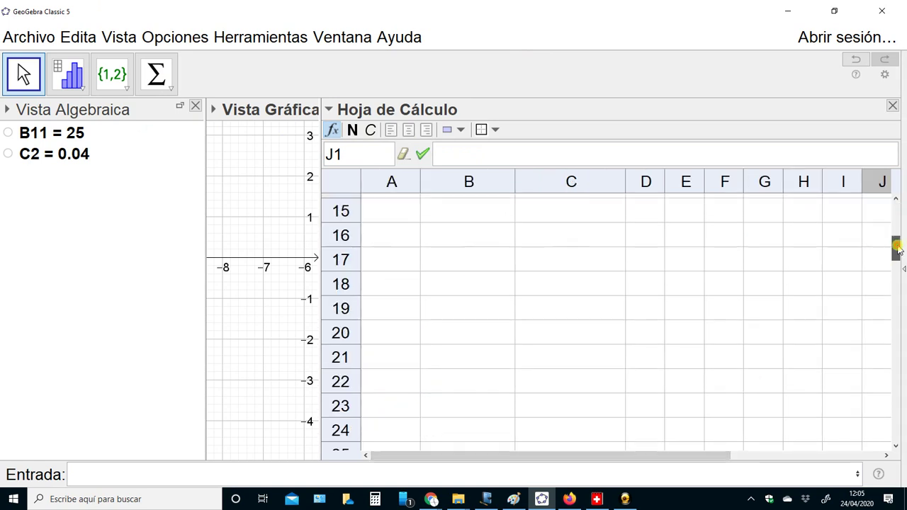
pyautogui.moveTo(898, 256); pyautogui.dragTo(897, 209)
pyautogui.moveTo(598, 234); pyautogui.dragTo(600, 426)
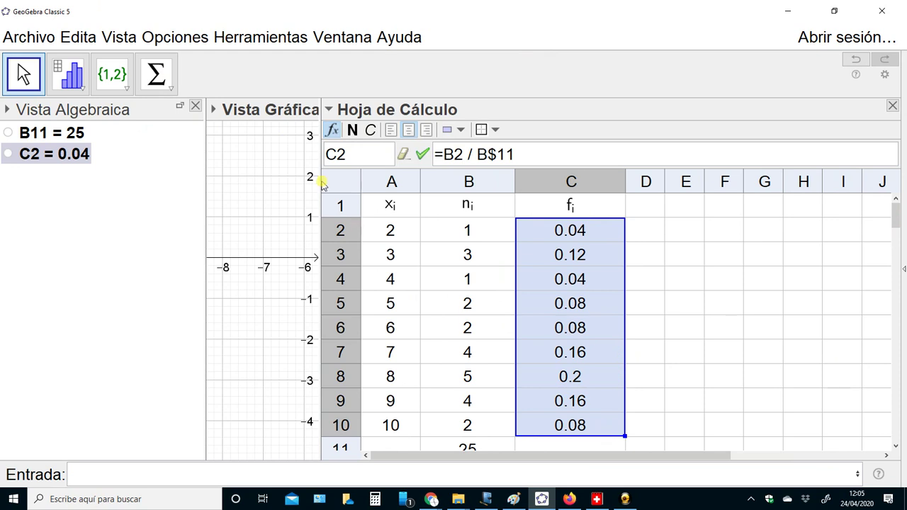
pyautogui.click(581, 446)
pyautogui.click(157, 74)
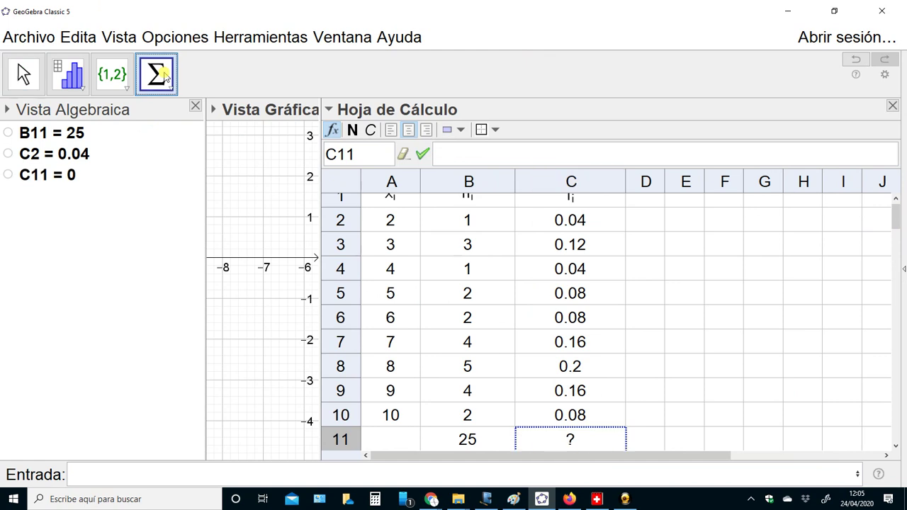
pyautogui.moveTo(570, 225); pyautogui.dragTo(570, 414)
pyautogui.moveTo(894, 217)
pyautogui.mouseDown()
pyautogui.moveTo(899, 231)
pyautogui.moveTo(897, 214)
pyautogui.mouseUp()
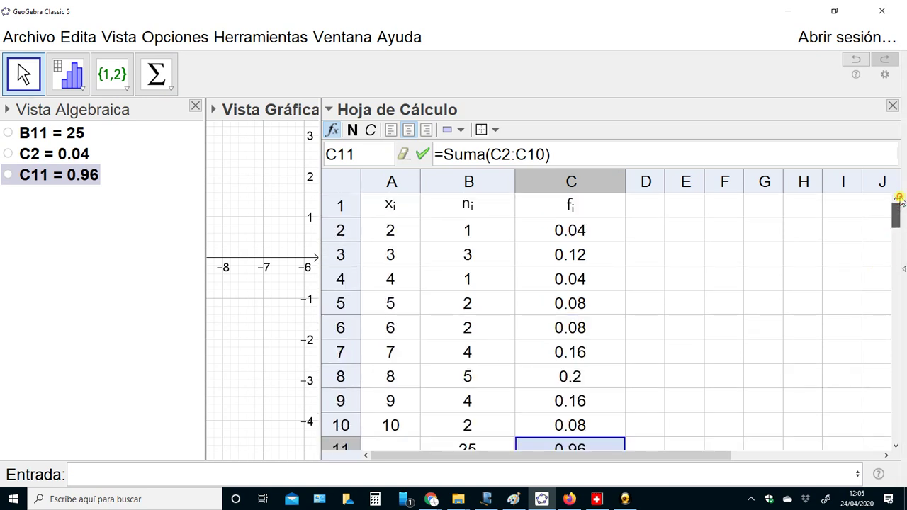
# Step: Select the f_i range C2:C10 again and show the available calculations, such as Suma, Media and Cuenta
pyautogui.click(571, 232)
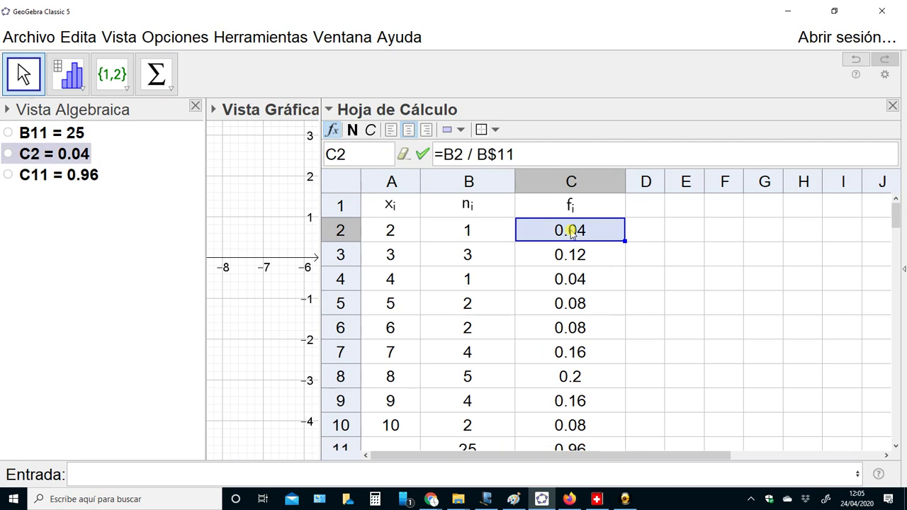
pyautogui.hotkey('shift', 'Down')
pyautogui.hotkey('shift', 'Down')
pyautogui.hotkey('shift', 'Down')
pyautogui.hotkey('shift', 'Down')
pyautogui.hotkey('shift', 'Down')
pyautogui.hotkey('shift', 'Down')
pyautogui.hotkey('shift', 'Down')
pyautogui.hotkey('shift', 'Down')
pyautogui.hotkey('shift', 'Down')
pyautogui.hotkey('shift', 'Down')
pyautogui.hotkey('shift', 'Down')
pyautogui.hotkey('shift', 'Down')
pyautogui.hotkey('shift', 'Down')
pyautogui.hotkey('shift', 'Down')
pyautogui.hotkey('shift', 'Down')
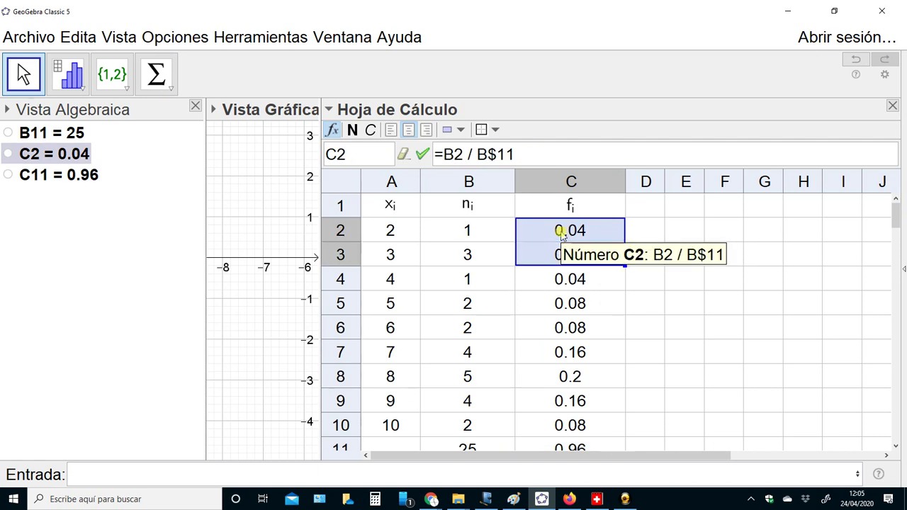
pyautogui.hotkey('shift', 'Up')
pyautogui.hotkey('shift', 'Up')
pyautogui.hotkey('shift', 'Up')
pyautogui.hotkey('shift', 'Up')
pyautogui.hotkey('shift', 'Up')
pyautogui.hotkey('shift', 'Up')
pyautogui.hotkey('shift', 'Up')
pyautogui.hotkey('shift', 'Up')
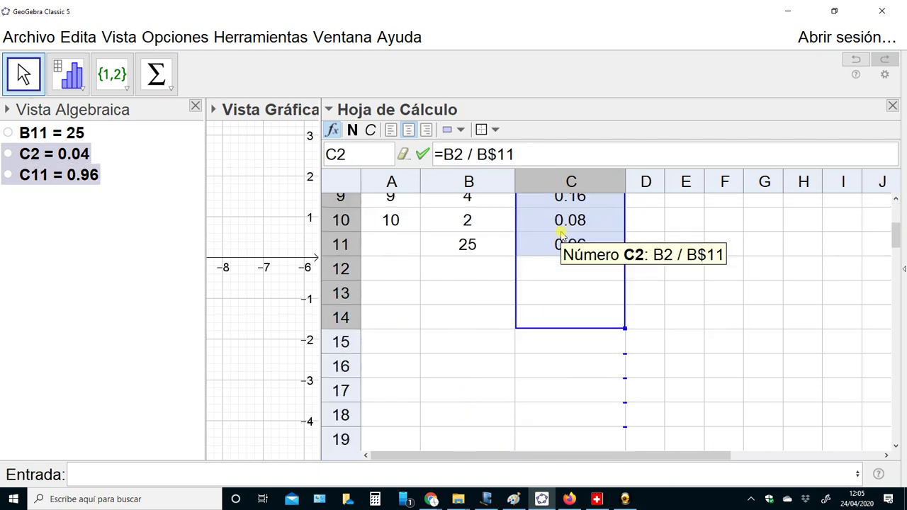
pyautogui.hotkey('shift', 'Down')
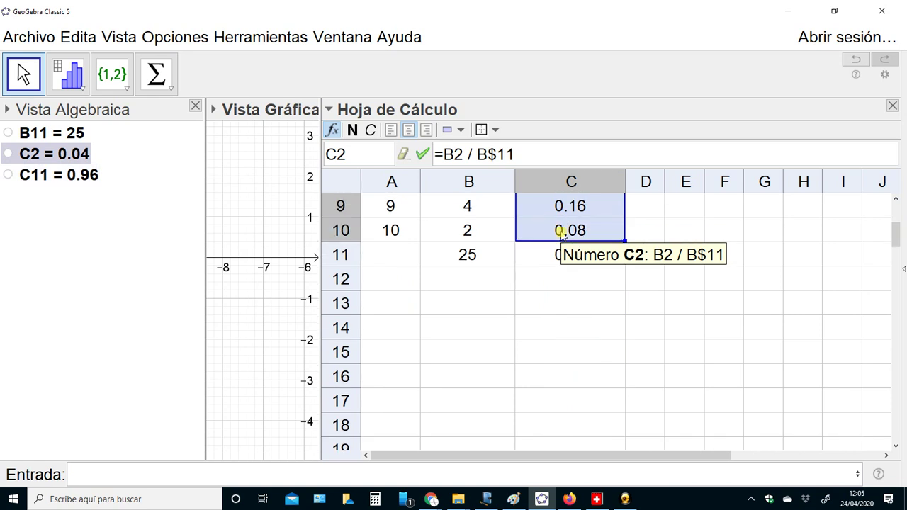
pyautogui.click(166, 88)
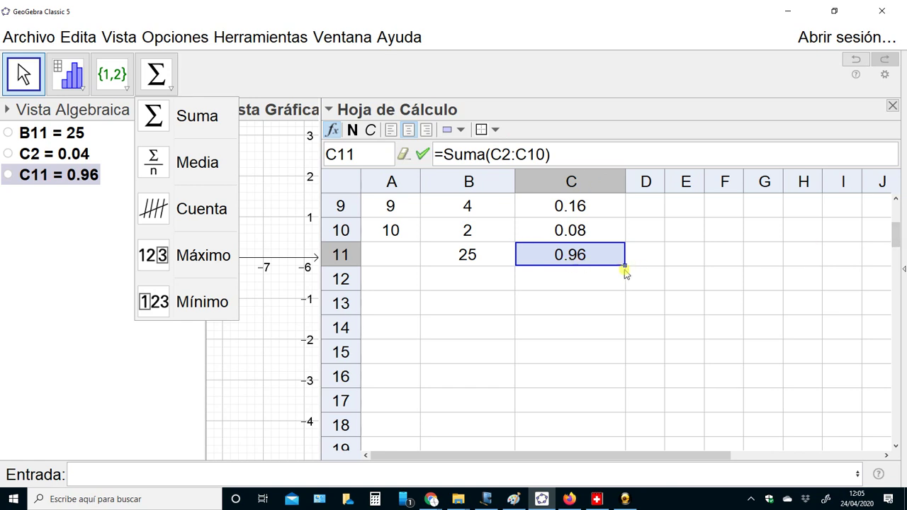
# Step: Widen column C and review the relative frequencies from C2 down to the total in C11
pyautogui.moveTo(626, 181); pyautogui.dragTo(702, 181)
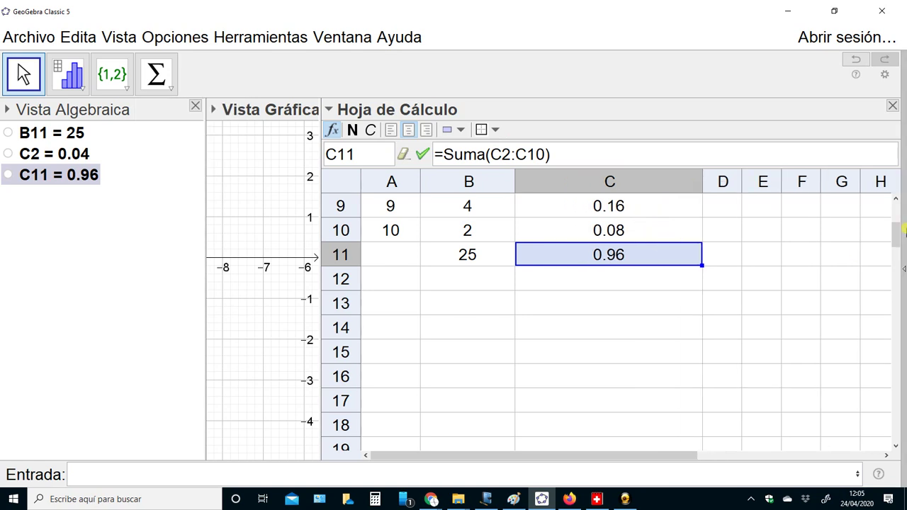
pyautogui.moveTo(897, 234); pyautogui.dragTo(897, 211)
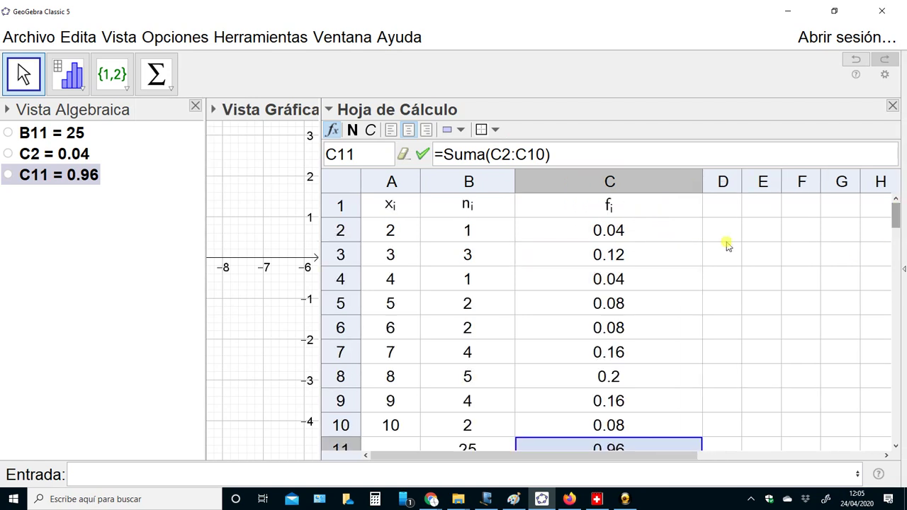
pyautogui.click(608, 232)
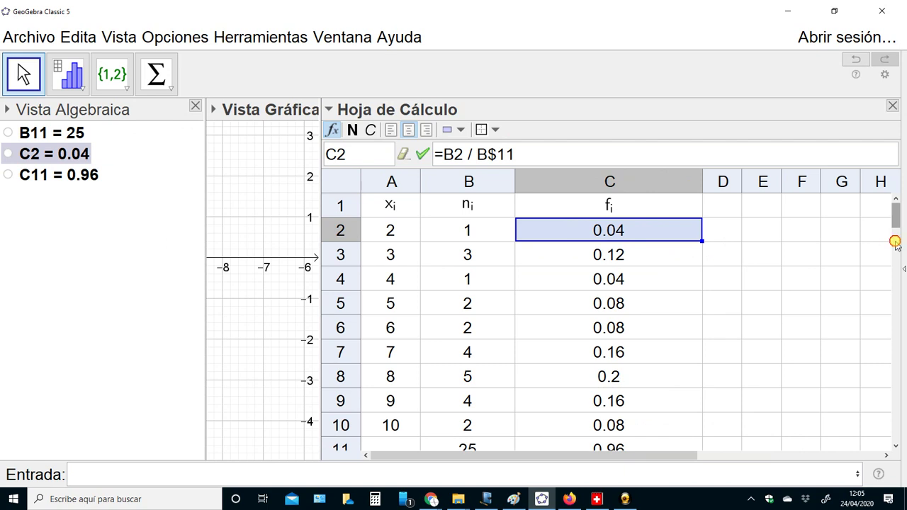
pyautogui.scroll(-2, 895, 242)
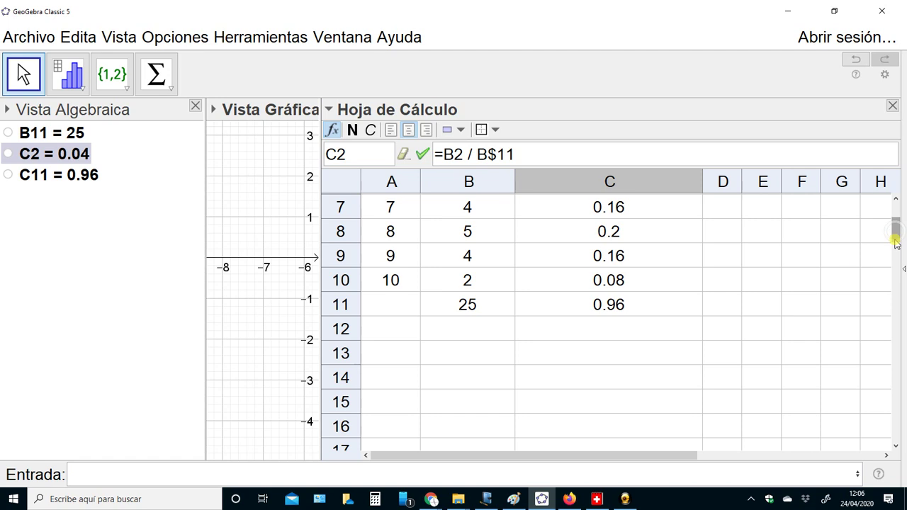
pyautogui.click(895, 233)
pyautogui.moveTo(894, 233); pyautogui.dragTo(893, 203)
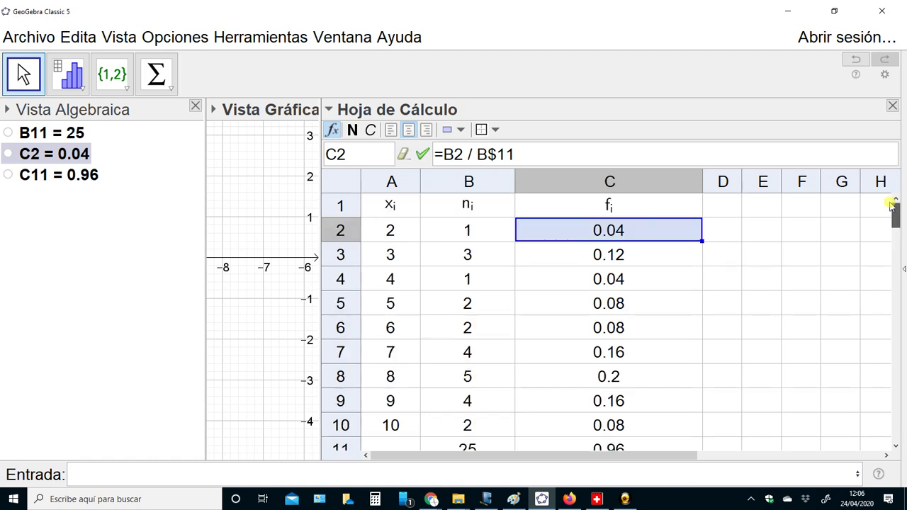
# Step: Widen column D and enter the percentage formula =B2*100/B$11 in cell D2
pyautogui.click(724, 229)
pyautogui.moveTo(767, 179); pyautogui.dragTo(806, 178)
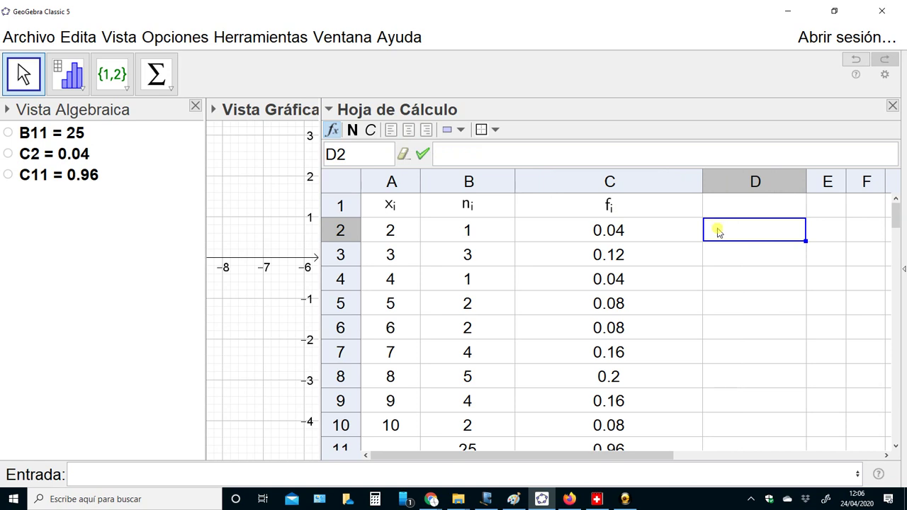
pyautogui.write('=')
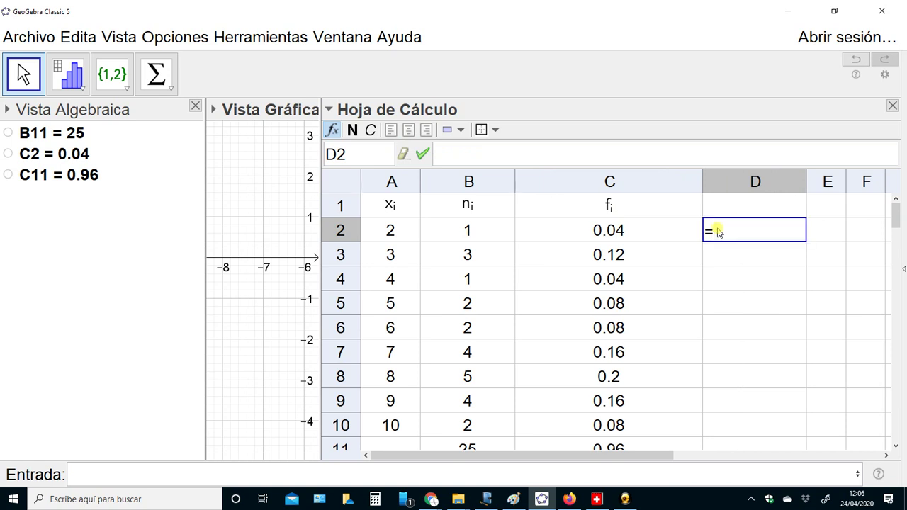
pyautogui.write('C2')
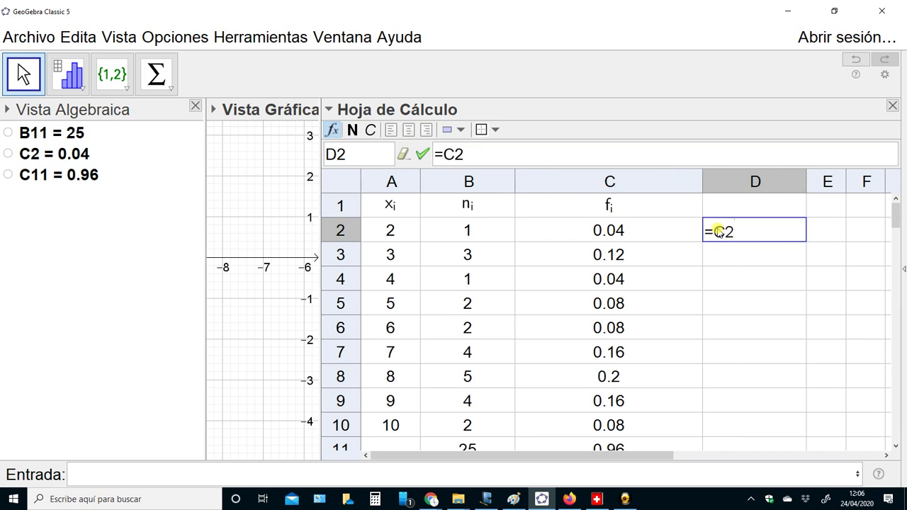
pyautogui.press('BackSpace')
pyautogui.press('BackSpace')
pyautogui.write('B2*100')
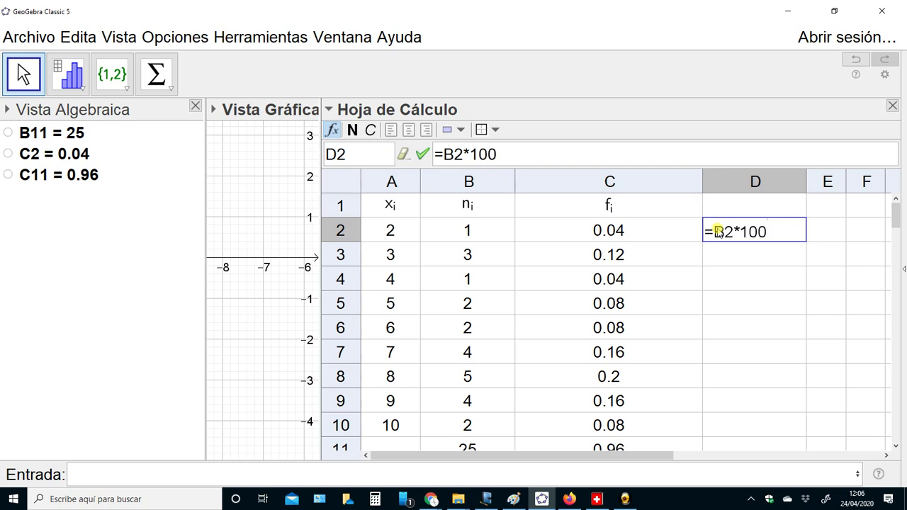
pyautogui.write('/B$11')
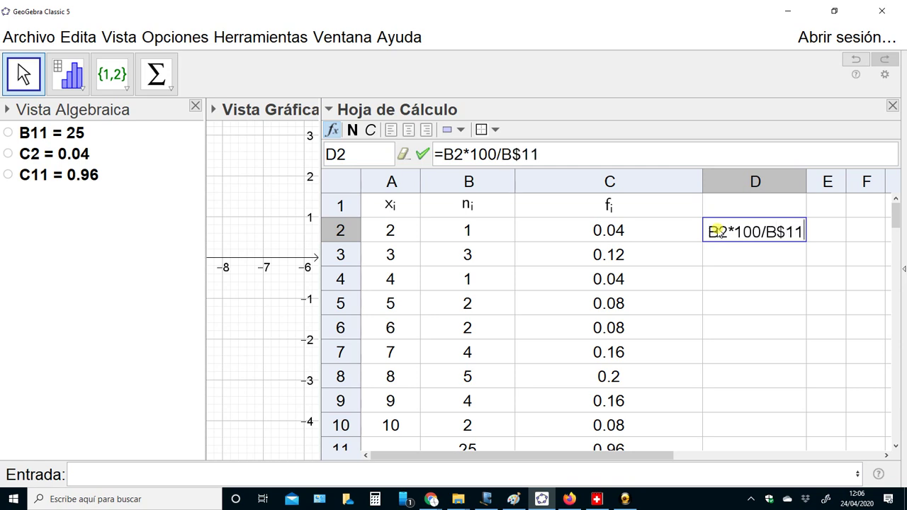
pyautogui.press('Return')
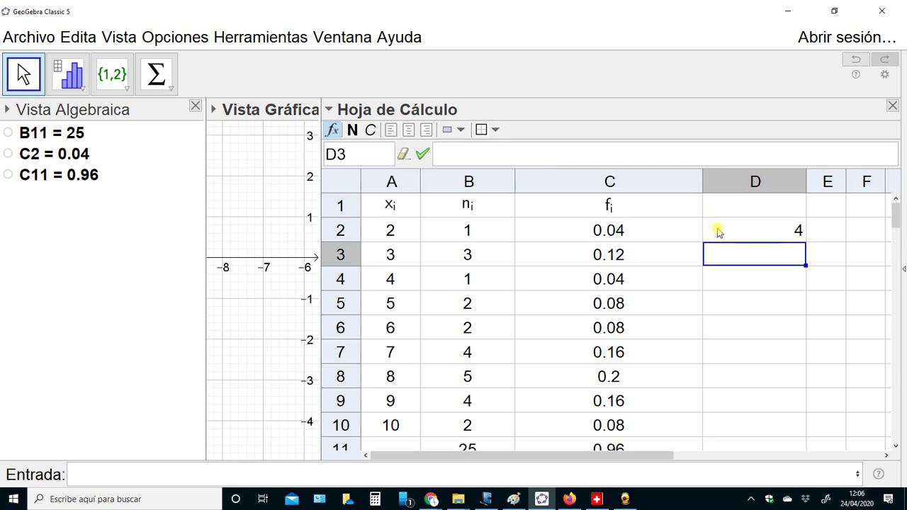
pyautogui.click(718, 232)
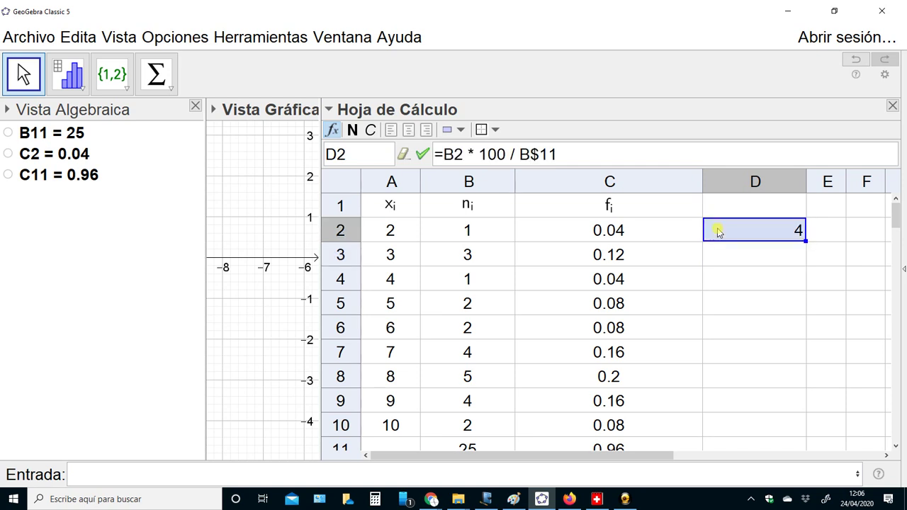
# Step: Enter the heading "f rel. en" in cell D1 above the percentage column
pyautogui.click(750, 212)
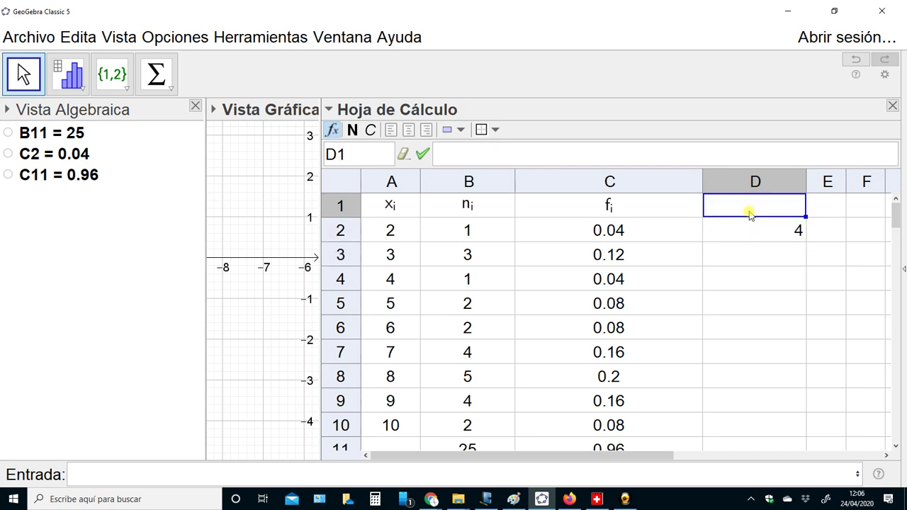
pyautogui.write('"%')
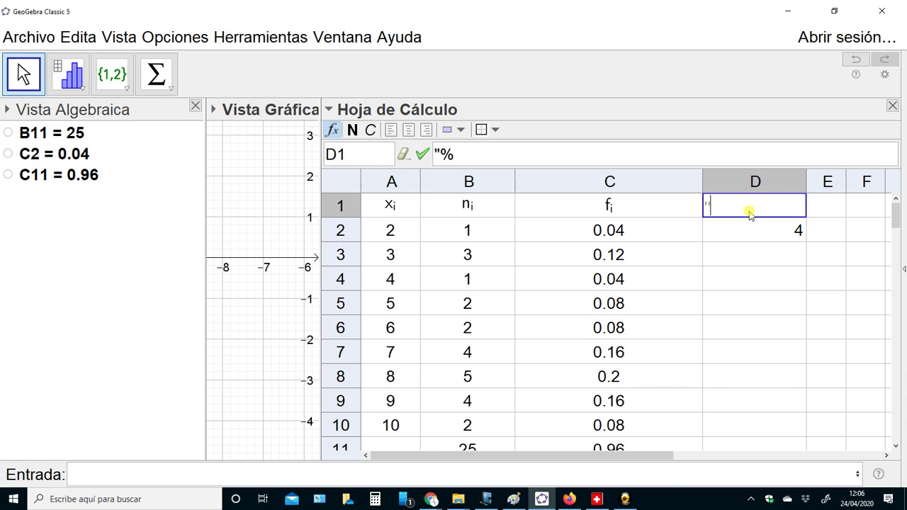
pyautogui.write('G')
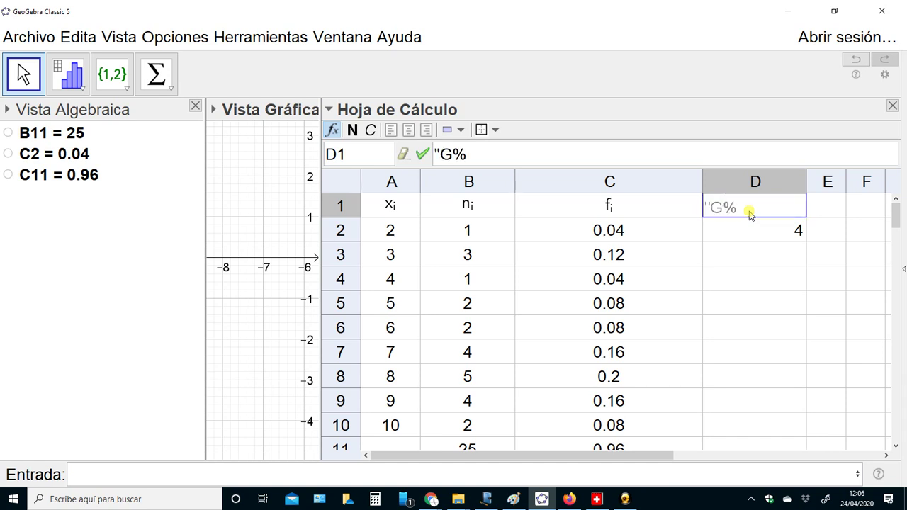
pyautogui.press('BackSpace')
pyautogui.write('g')
pyautogui.press('BackSpace')
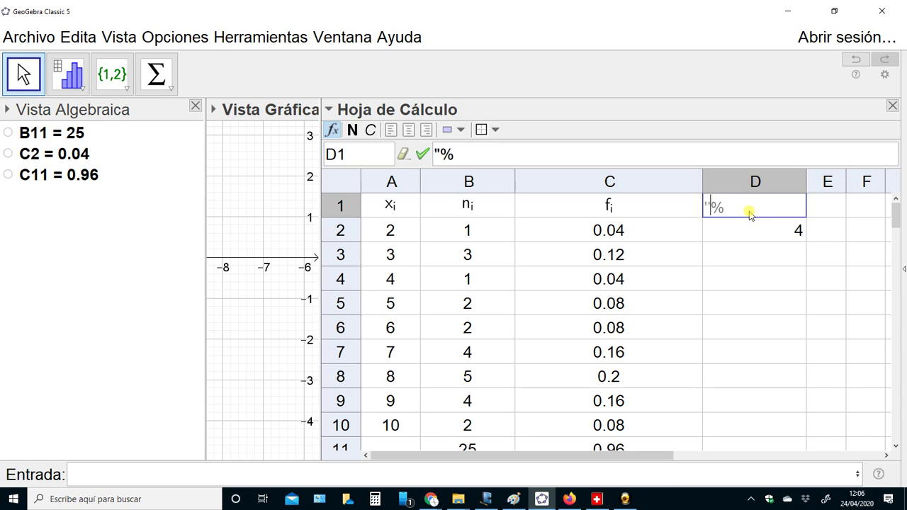
pyautogui.write('f reñ-')
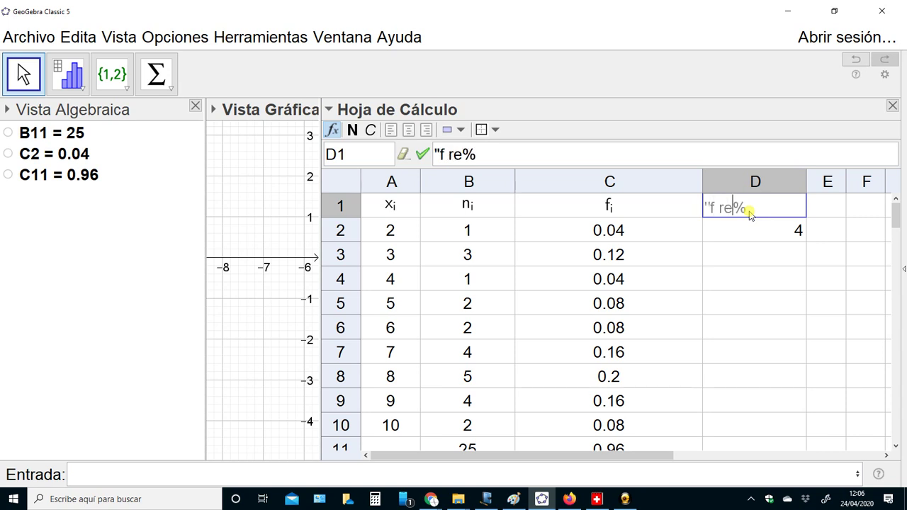
pyautogui.press('BackSpace')
pyautogui.press('BackSpace')
pyautogui.write('l. en')
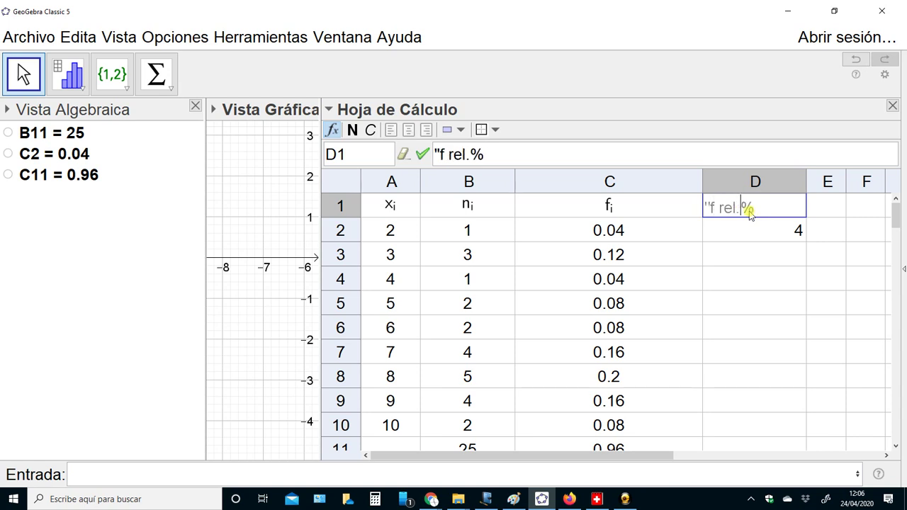
pyautogui.press('Tab')
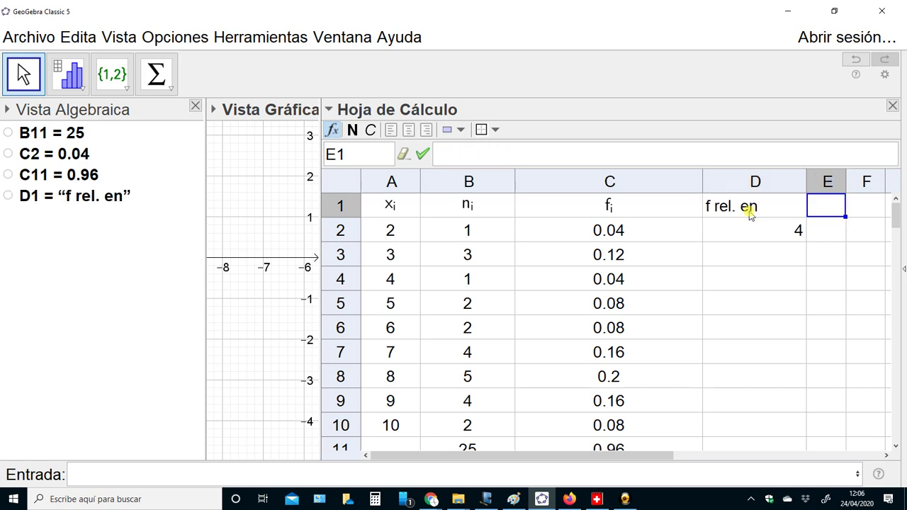
# Step: Edit the heading in cell D1 to enclose the text f rel. en in quotation marks
pyautogui.click(751, 214)
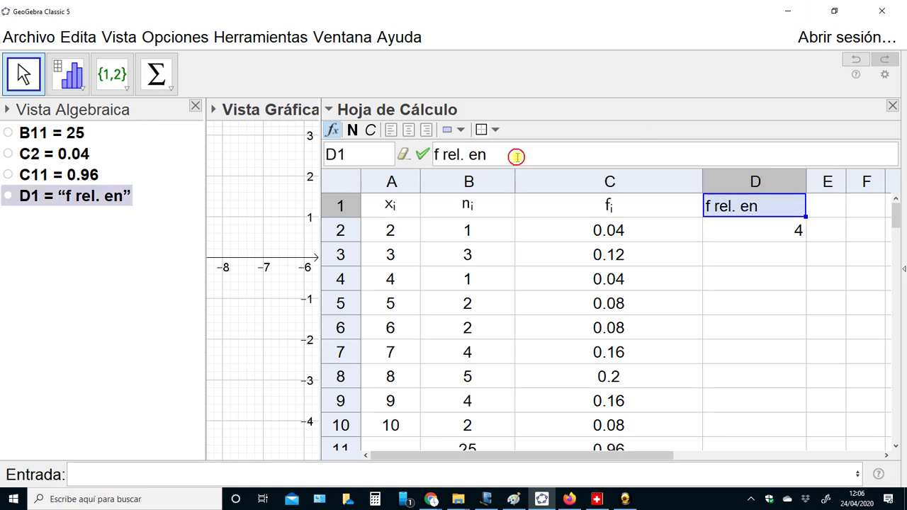
pyautogui.click(518, 158)
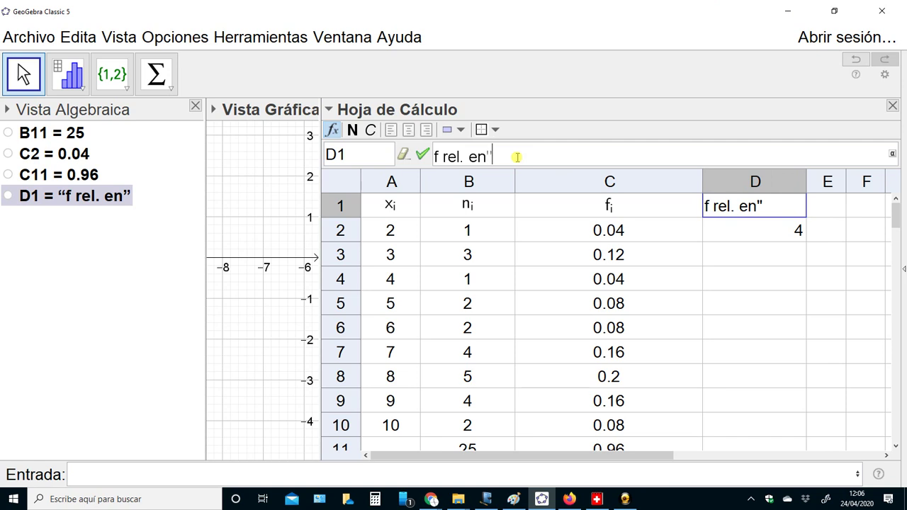
pyautogui.press('Left')
pyautogui.press('Left')
pyautogui.press('Left')
pyautogui.press('Left')
pyautogui.press('Left')
pyautogui.press('Left')
pyautogui.press('Left')
pyautogui.press('Left')
pyautogui.press('Left')
pyautogui.write('"')
pyautogui.press('Return')
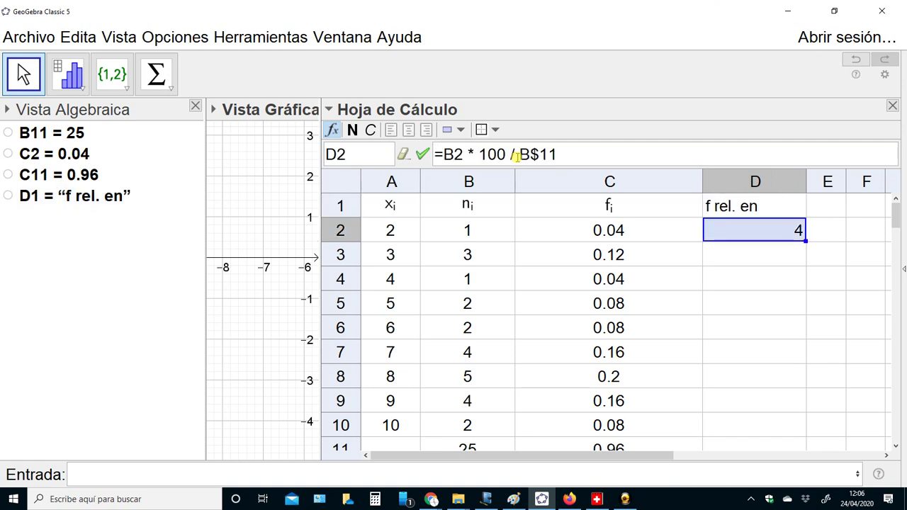
# Step: Copy the percentage formula from D2 into the range D3:D10
pyautogui.press('Down')
pyautogui.hotkey('shift', 'Down')
pyautogui.hotkey('shift', 'Down')
pyautogui.hotkey('shift', 'Down')
pyautogui.hotkey('shift', 'Down')
pyautogui.hotkey('shift', 'Down')
pyautogui.hotkey('shift', 'Down')
pyautogui.hotkey('shift', 'Down')
pyautogui.hotkey('shift', 'Down')
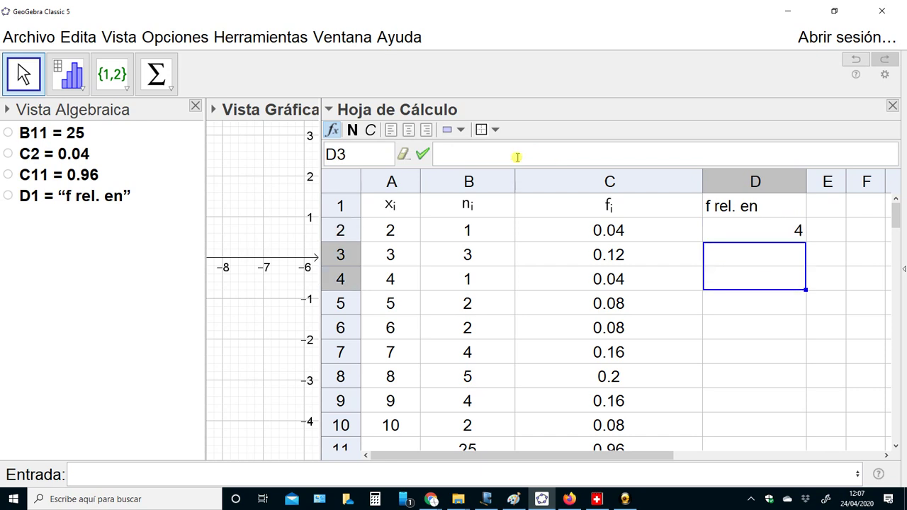
pyautogui.hotkey('shift', 'Up')
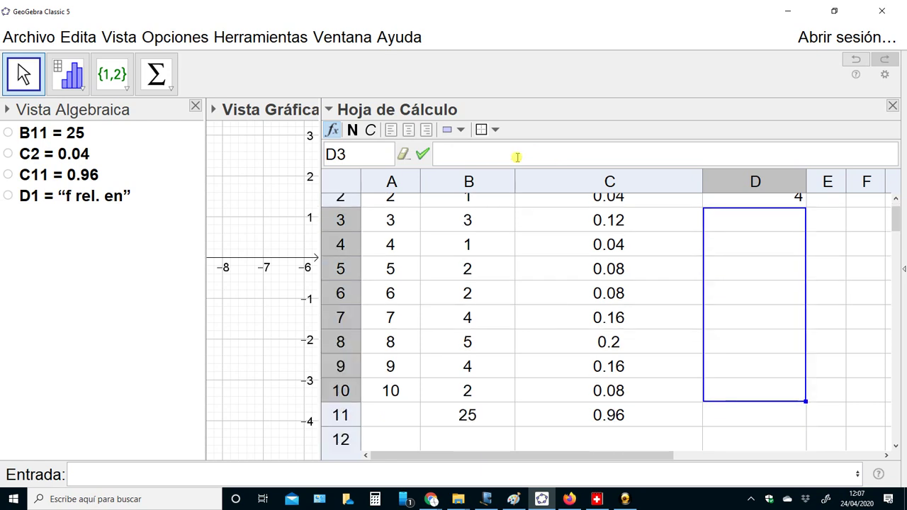
pyautogui.hotkey('ctrl', 'v')
# Step: Check the copied percentage formulas in column D cell by cell, back up to the heading
pyautogui.press('Down')
pyautogui.press('Down')
pyautogui.press('Down')
pyautogui.press('Down')
pyautogui.press('Down')
pyautogui.press('Up')
pyautogui.press('Up')
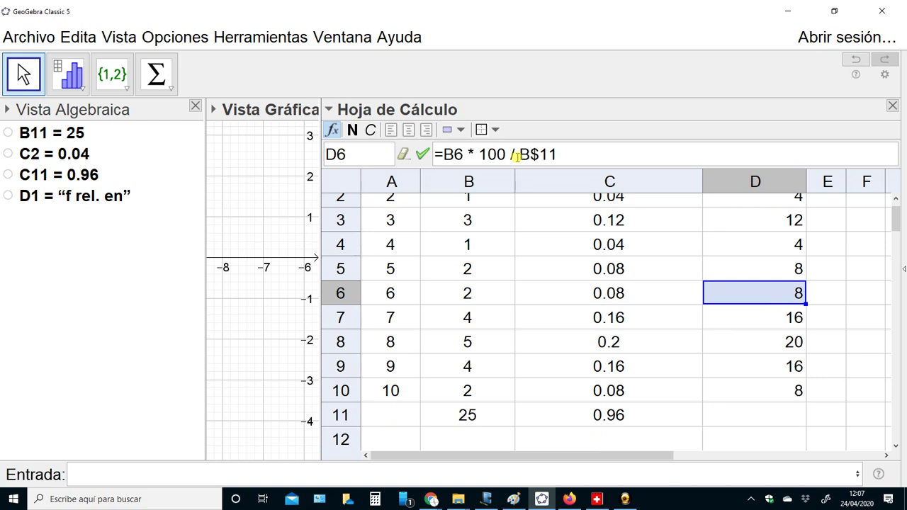
pyautogui.press('Up')
pyautogui.press('Up')
pyautogui.press('Up')
pyautogui.press('Up')
pyautogui.press('Up')
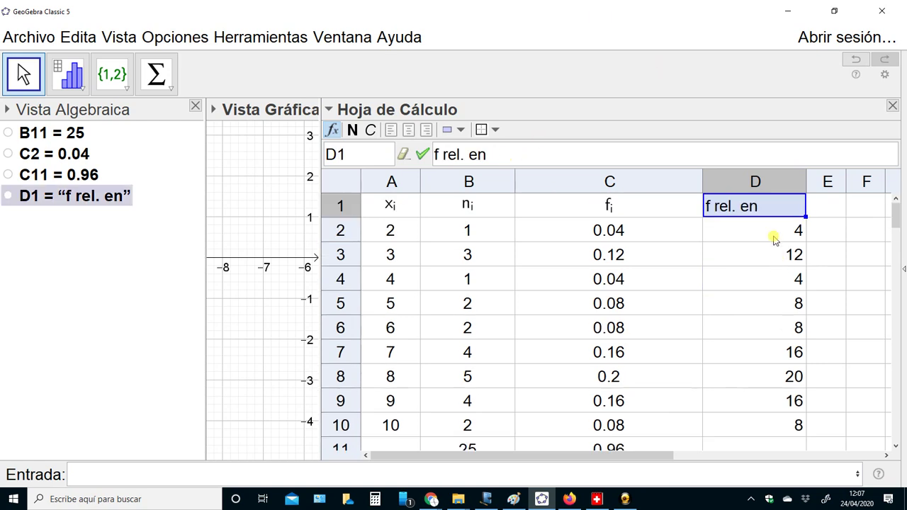
# Step: Center the contents of cells D2:D11 in the percentage column
pyautogui.click(775, 239)
pyautogui.hotkey('shift', 'Down')
pyautogui.hotkey('shift', 'Down')
pyautogui.hotkey('shift', 'Down')
pyautogui.hotkey('shift', 'Down')
pyautogui.hotkey('shift', 'Down')
pyautogui.hotkey('shift', 'Down')
pyautogui.hotkey('shift', 'Down')
pyautogui.hotkey('shift', 'Down')
pyautogui.hotkey('shift', 'Down')
pyautogui.hotkey('shift', 'Down')
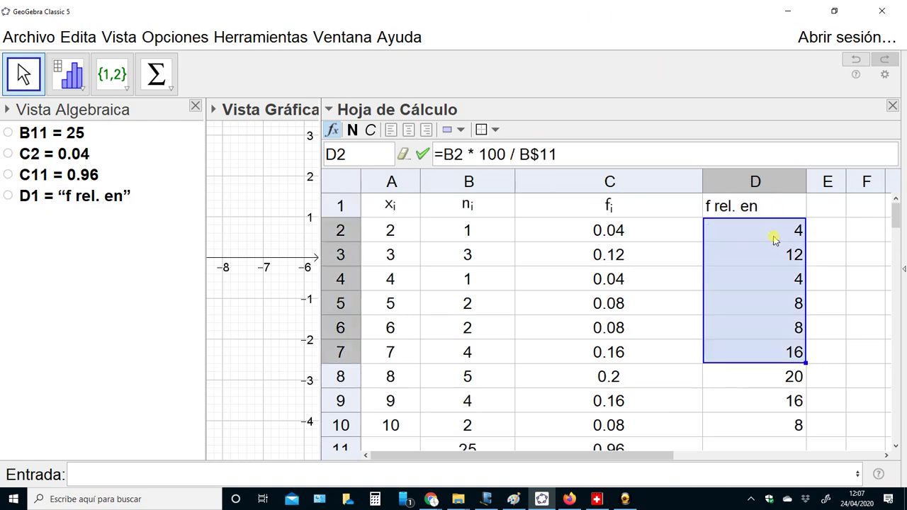
pyautogui.hotkey('shift', 'Up')
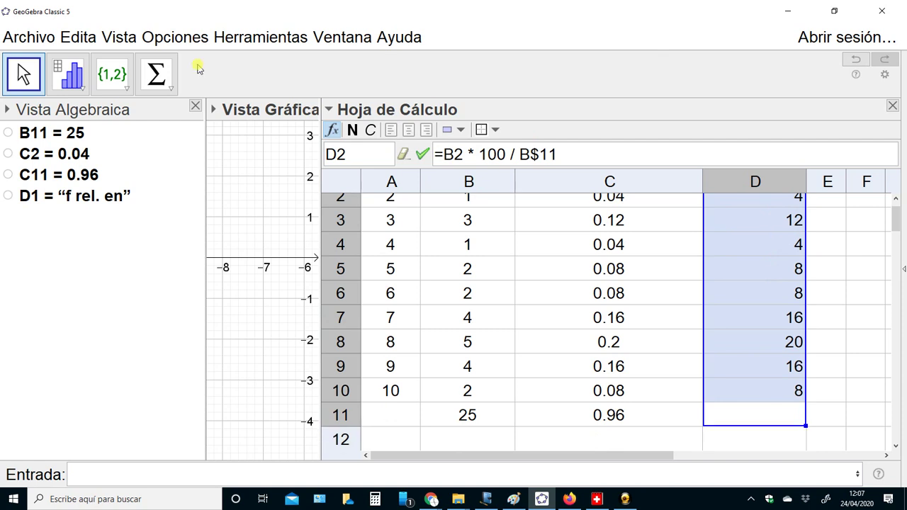
pyautogui.click(409, 131)
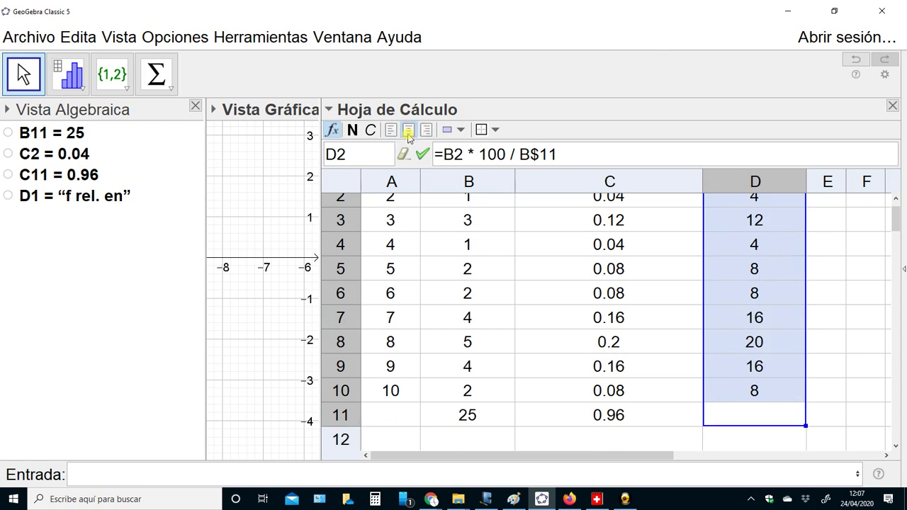
pyautogui.click(776, 418)
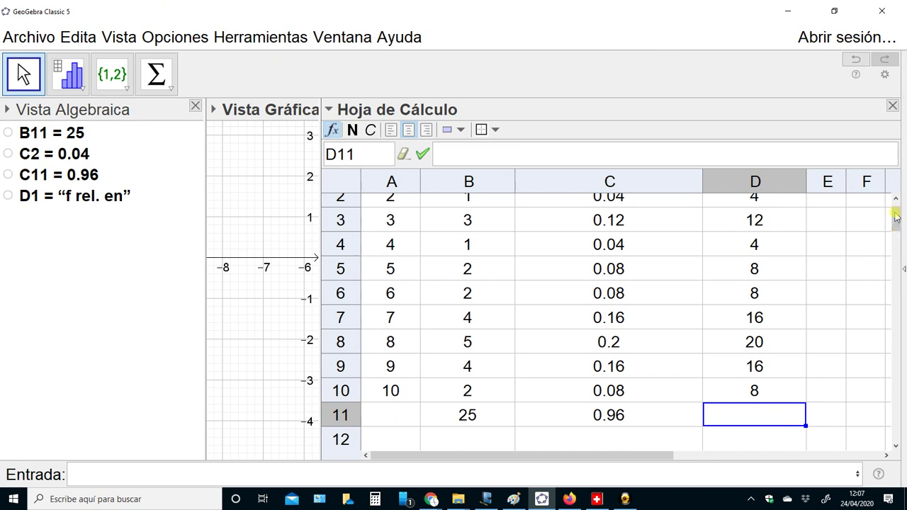
pyautogui.scroll(2, 895, 217)
pyautogui.click(791, 230)
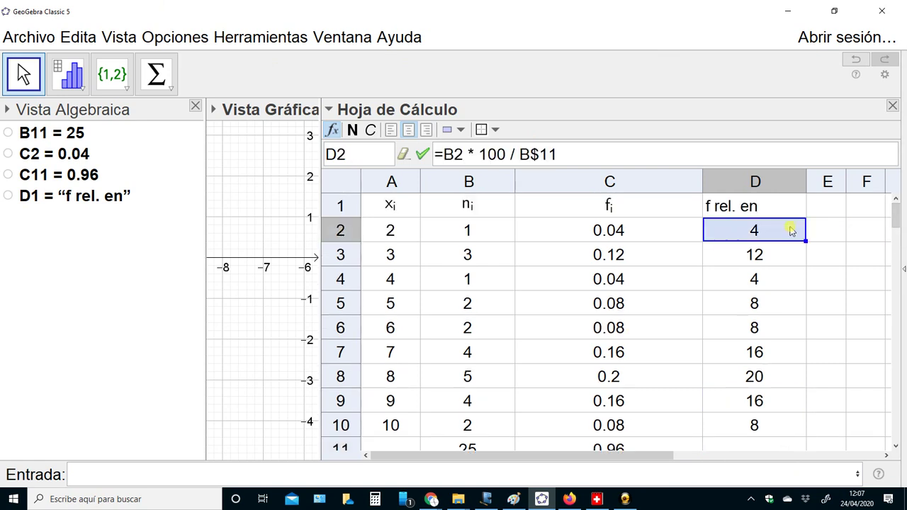
pyautogui.hotkey('shift', 'Down')
pyautogui.hotkey('shift', 'Down')
pyautogui.hotkey('shift', 'Down')
pyautogui.hotkey('shift', 'Down')
pyautogui.hotkey('shift', 'Down')
pyautogui.hotkey('shift', 'Down')
pyautogui.hotkey('shift', 'Down')
pyautogui.hotkey('shift', 'Down')
pyautogui.hotkey('shift', 'Down')
pyautogui.hotkey('shift', 'Down')
pyautogui.hotkey('shift', 'Down')
pyautogui.hotkey('shift', 'Down')
pyautogui.hotkey('shift', 'Down')
pyautogui.hotkey('shift', 'Down')
pyautogui.hotkey('shift', 'Up')
pyautogui.hotkey('shift', 'Up')
pyautogui.hotkey('shift', 'Up')
pyautogui.hotkey('shift', 'Up')
pyautogui.hotkey('shift', 'Up')
pyautogui.hotkey('shift', 'Up')
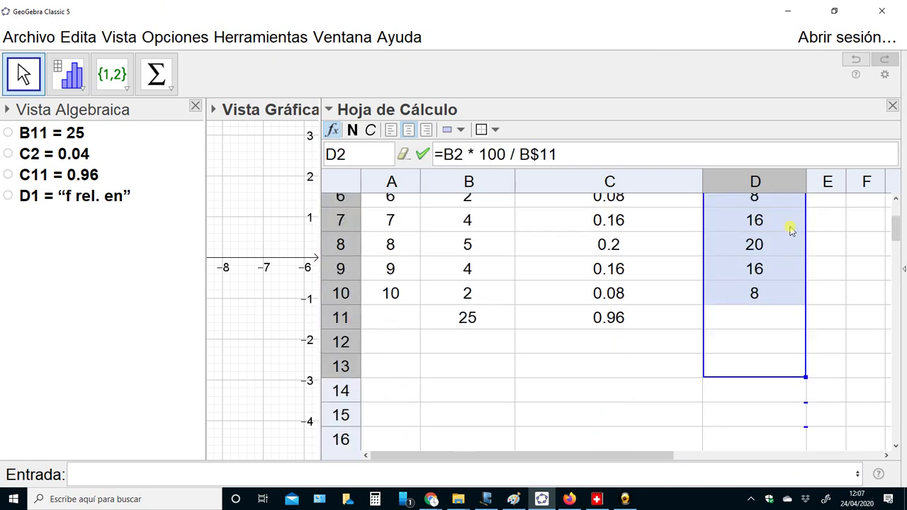
# Step: Try to total the percentages in cell D11 with the Suma tool, picking D2 as the source
pyautogui.click(753, 316)
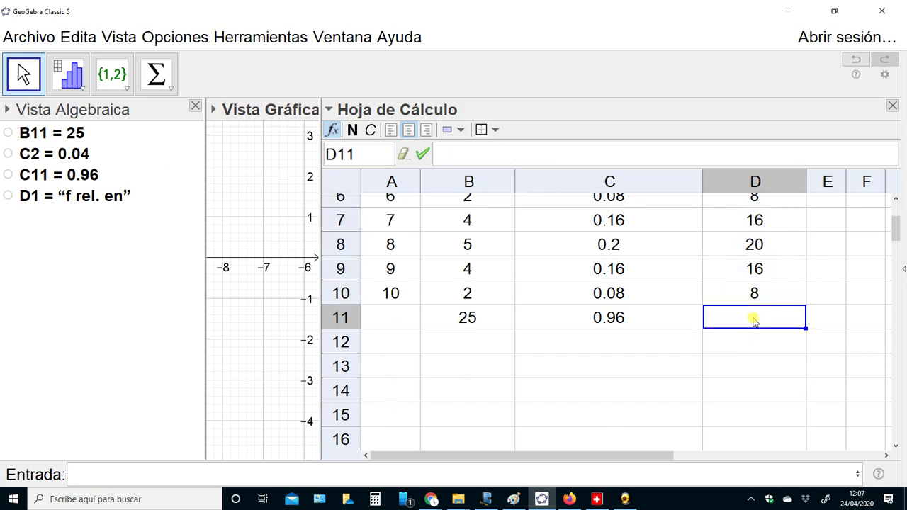
pyautogui.click(158, 73)
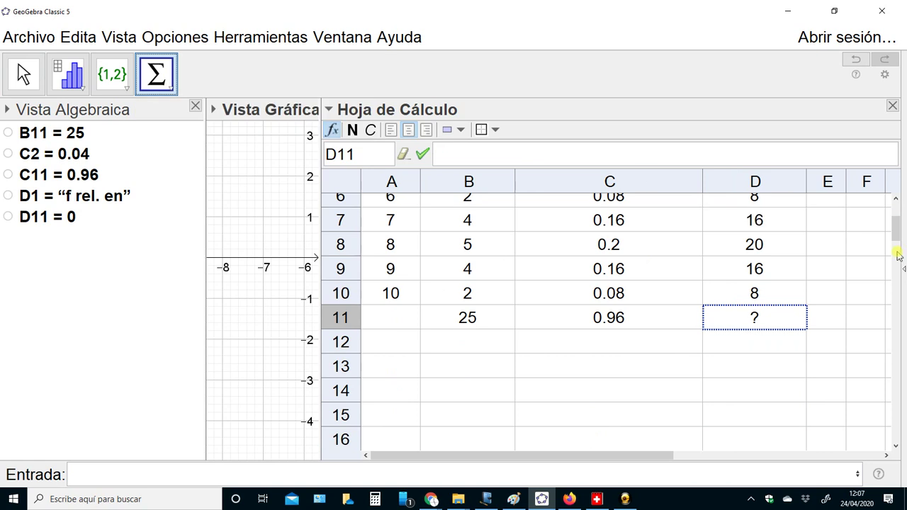
pyautogui.scroll(3, 895, 212)
pyautogui.scroll(2, 895, 212)
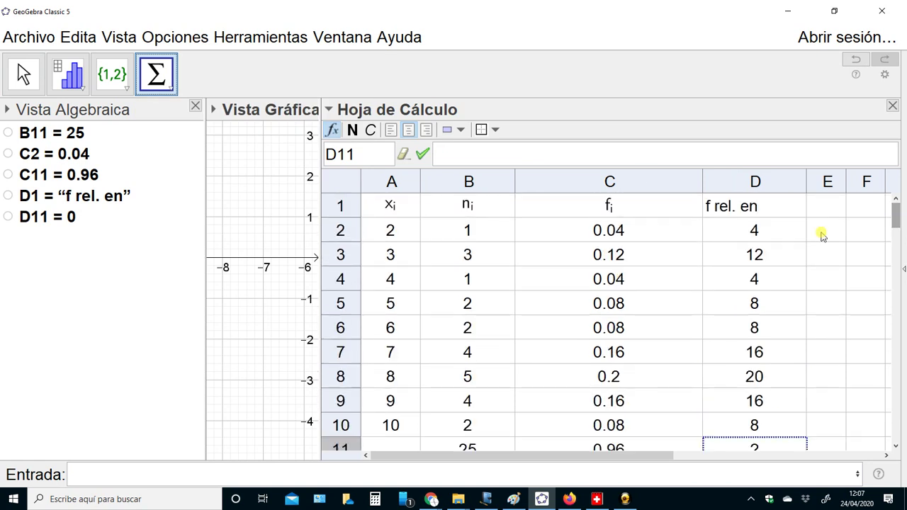
pyautogui.click(766, 224)
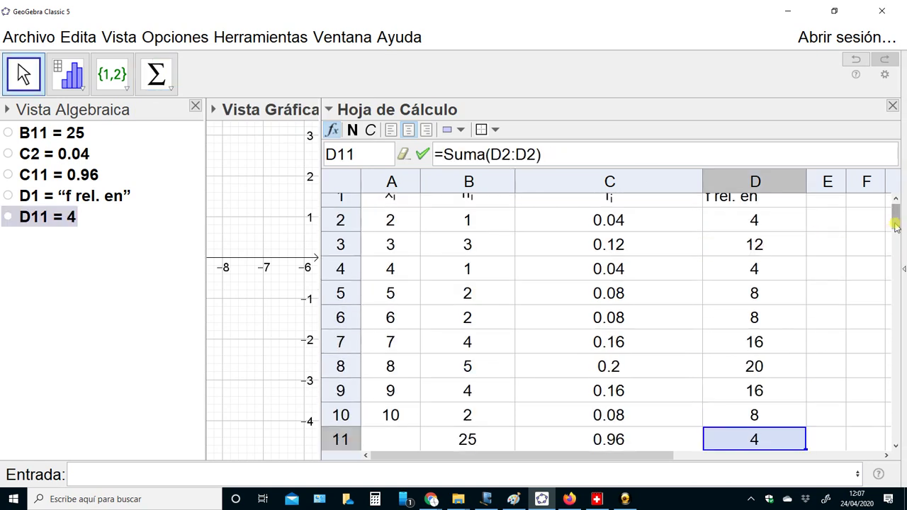
# Step: Select the percentage values in the range D2:D10
pyautogui.scroll(1, 895, 220)
pyautogui.click(766, 238)
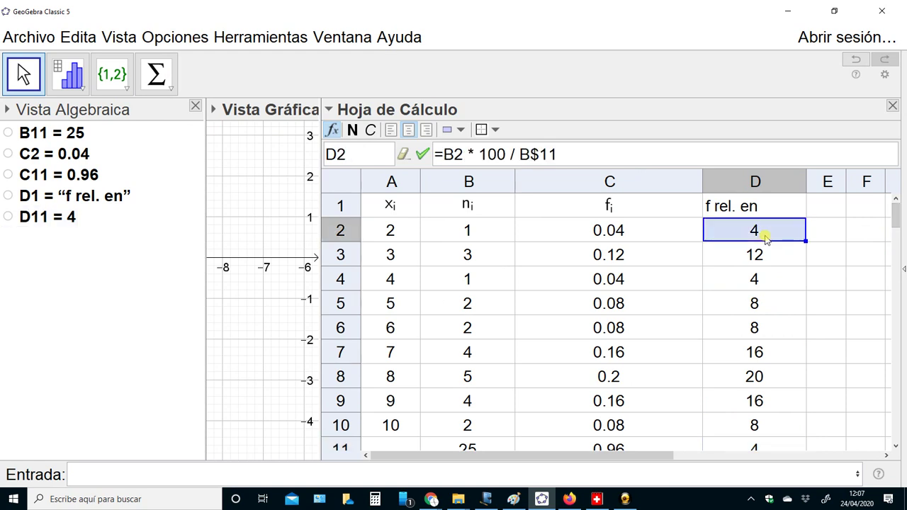
pyautogui.hotkey('shift', 'Down')
pyautogui.hotkey('shift', 'Down')
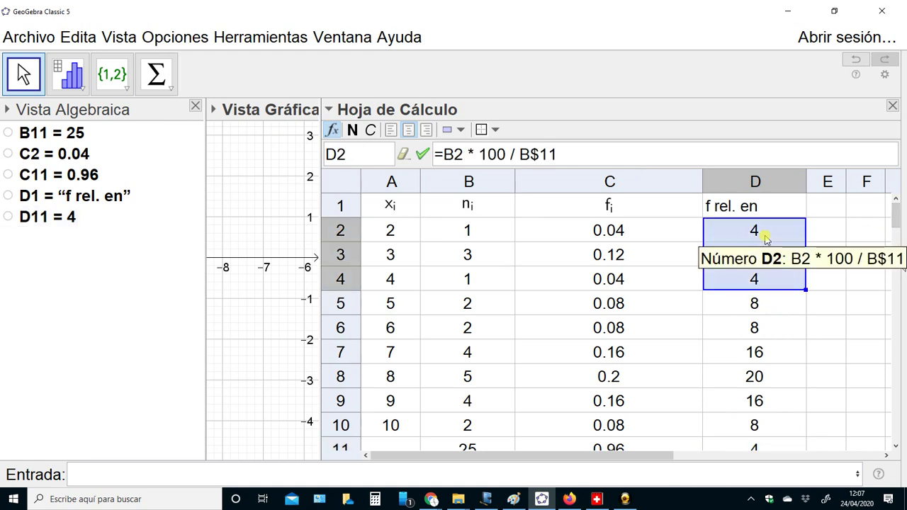
pyautogui.hotkey('shift', 'Down')
pyautogui.hotkey('shift', 'Down')
pyautogui.hotkey('shift', 'Down')
pyautogui.hotkey('shift', 'Down')
pyautogui.hotkey('shift', 'Down')
pyautogui.hotkey('shift', 'Down')
pyautogui.hotkey('shift', 'Down')
pyautogui.hotkey('shift', 'Down')
pyautogui.hotkey('shift', 'Up')
pyautogui.hotkey('shift', 'Up')
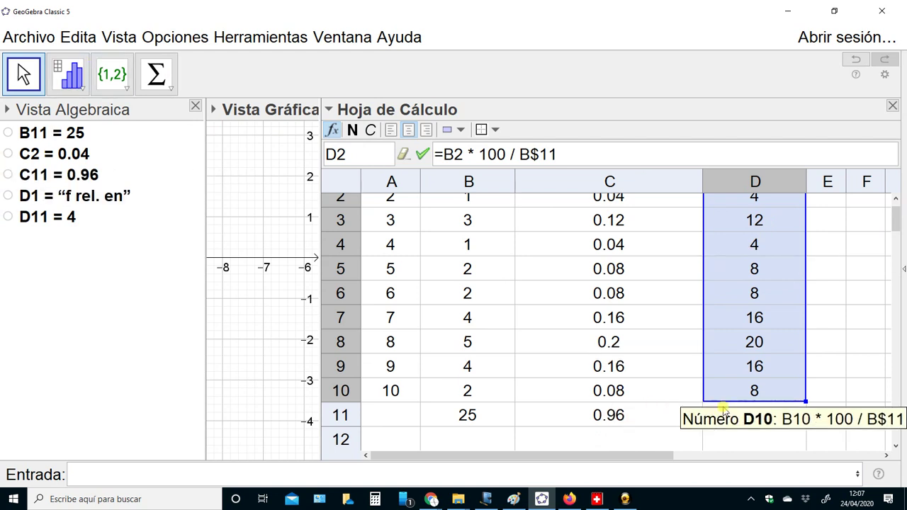
# Step: Retry the Suma tool on cell D11, picking D2 again as the start of the range
pyautogui.click(723, 417)
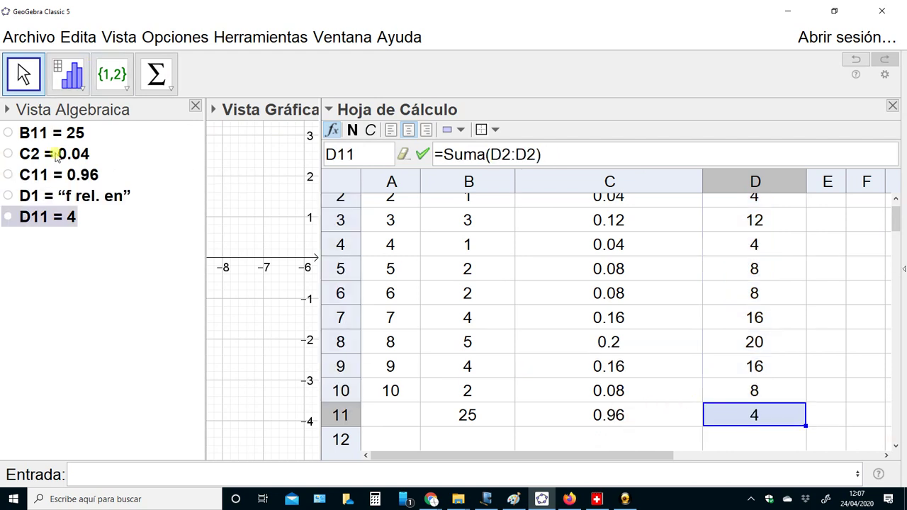
pyautogui.click(158, 76)
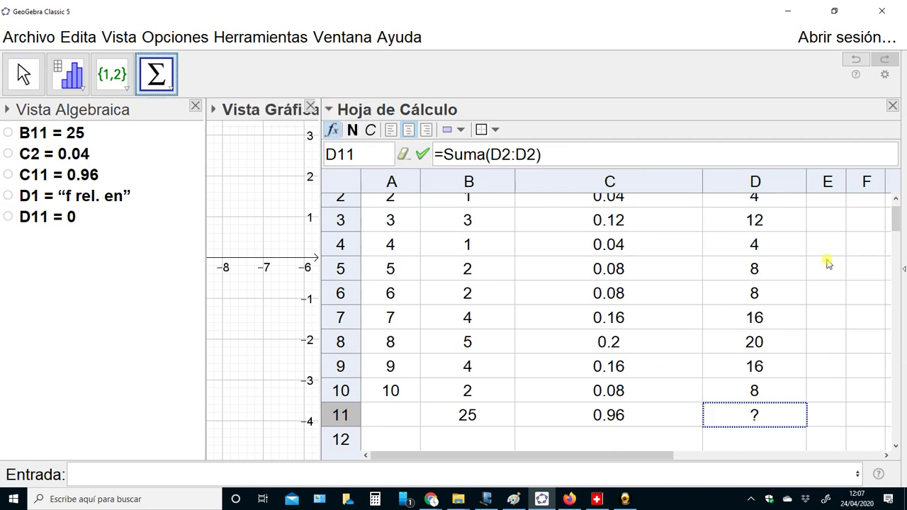
pyautogui.click(896, 199)
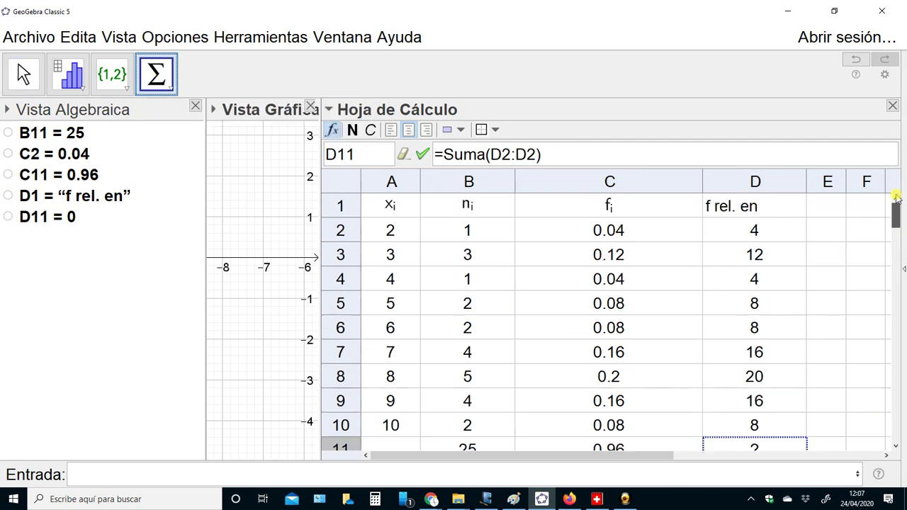
pyautogui.click(773, 230)
pyautogui.press('Up')
pyautogui.press('Up')
pyautogui.press('Up')
pyautogui.press('Up')
pyautogui.press('Up')
pyautogui.press('Up')
pyautogui.press('Up')
pyautogui.press('Up')
pyautogui.press('Up')
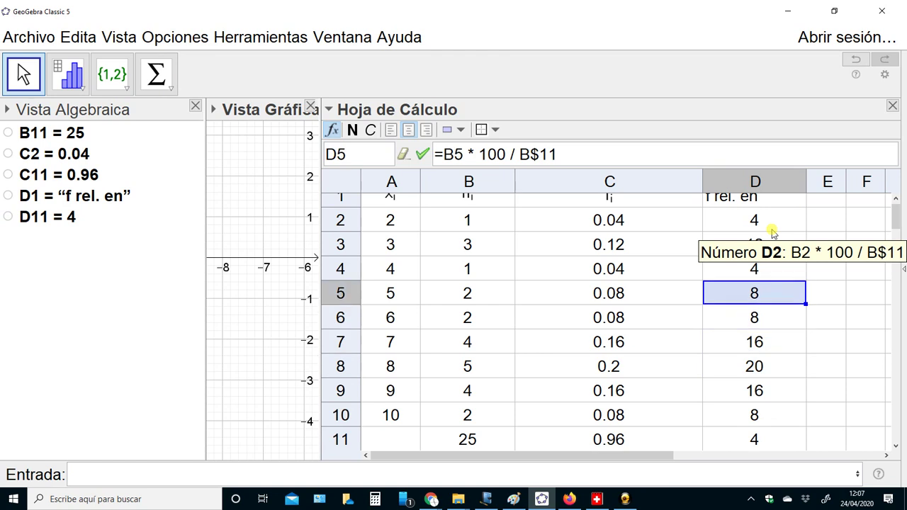
# Step: Select the percentages from D2 down to D10 again to show the range that needs adding up
pyautogui.hotkey('shift', 'Down')
pyautogui.hotkey('shift', 'Down')
pyautogui.hotkey('shift', 'Down')
pyautogui.hotkey('shift', 'Down')
pyautogui.hotkey('shift', 'Down')
pyautogui.hotkey('shift', 'Down')
pyautogui.hotkey('shift', 'Down')
pyautogui.hotkey('shift', 'Down')
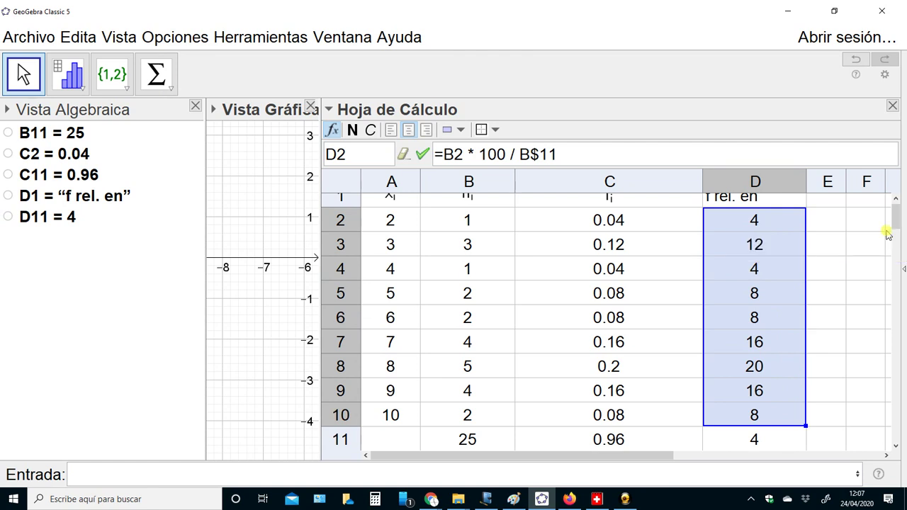
# Step: Enter Suma(d2:d11) in cell D11 to total the percentage column
pyautogui.moveTo(760, 441)
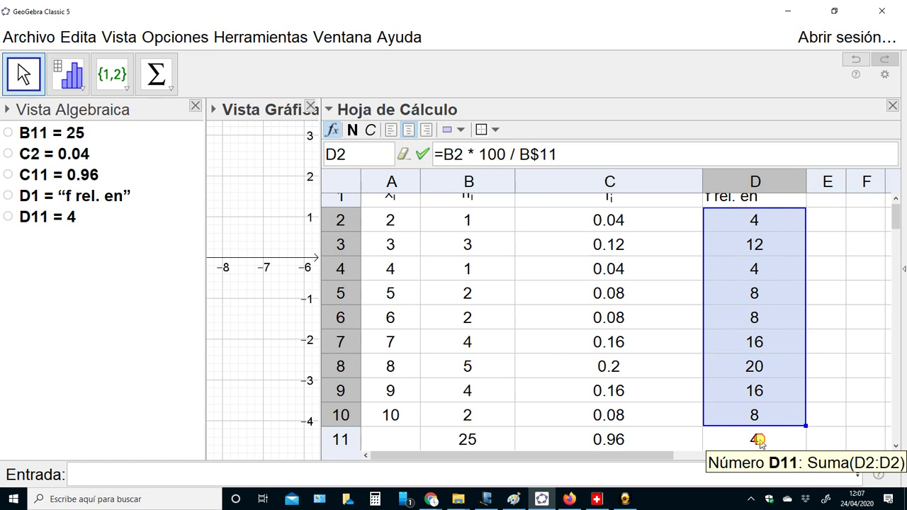
pyautogui.click(759, 441)
pyautogui.write('Suma(d')
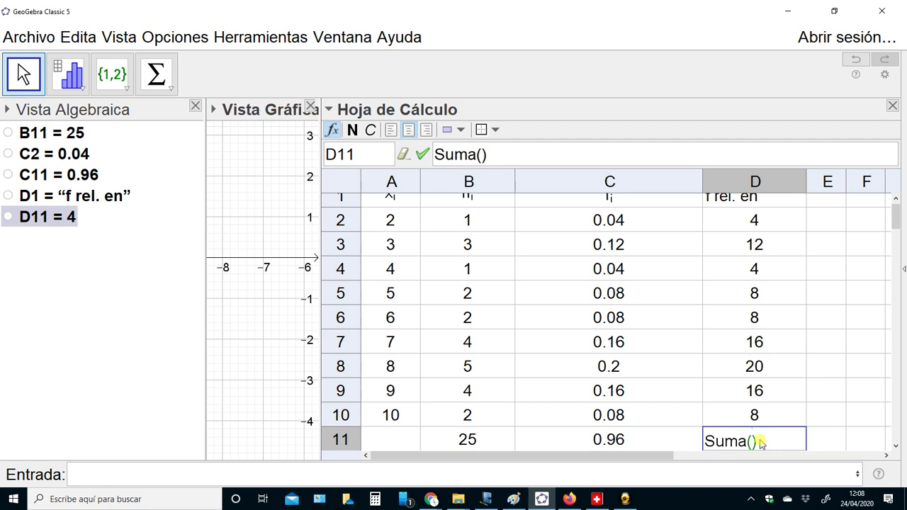
pyautogui.write('2')
pyautogui.press('BackSpace')
pyautogui.write('d2:d11)')
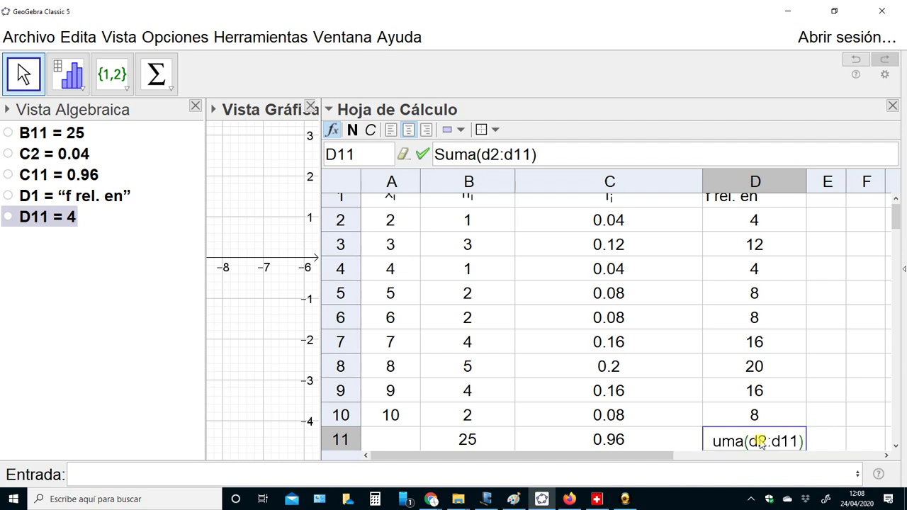
pyautogui.press('Return')
pyautogui.press('Up')
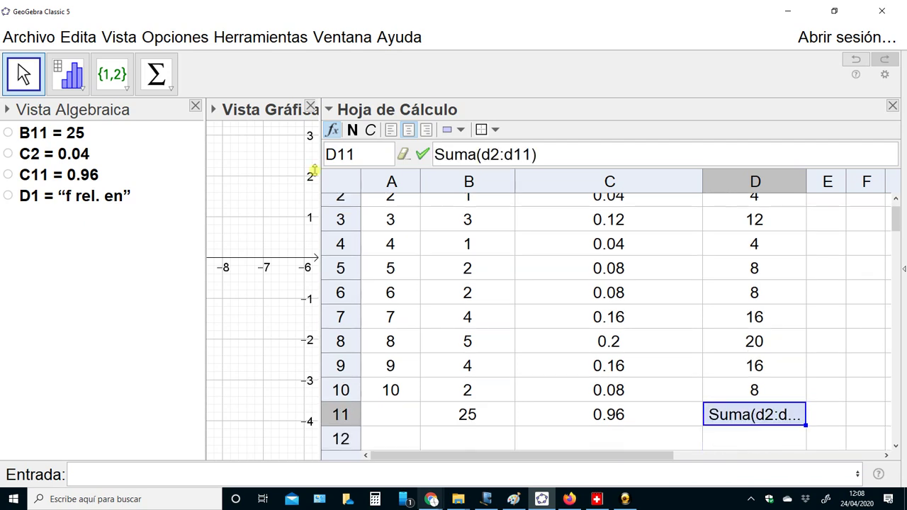
# Step: Add an equals sign in front of the entry in cell D11 so that it reads =Suma(d2:d11)
pyautogui.click(441, 156)
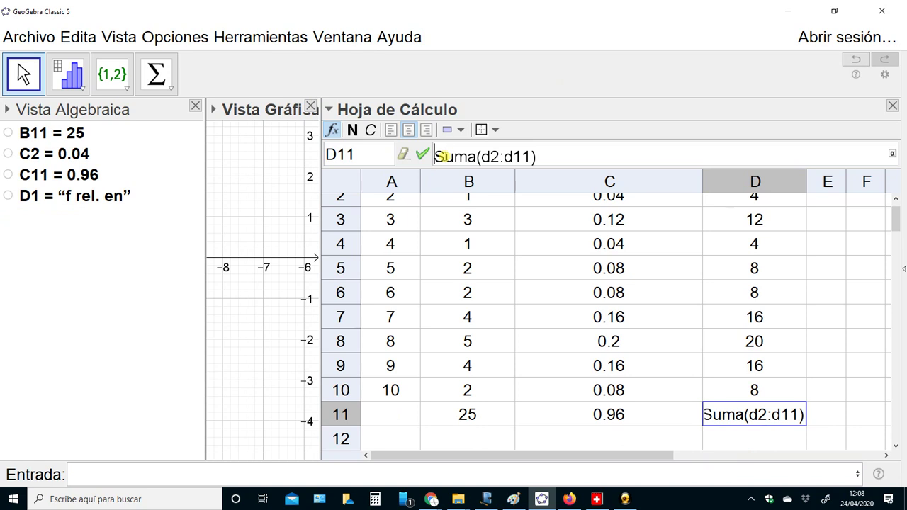
pyautogui.write('=')
pyautogui.press('Escape')
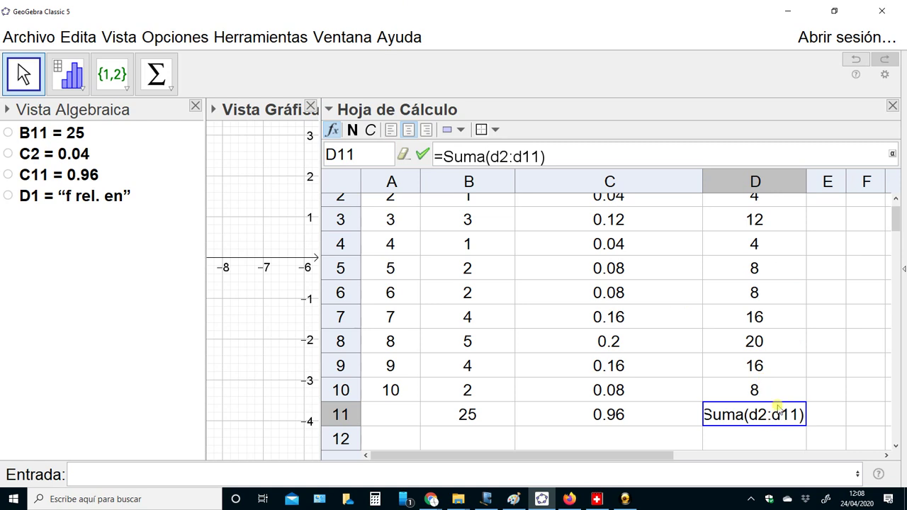
pyautogui.scroll(-3, 897, 234)
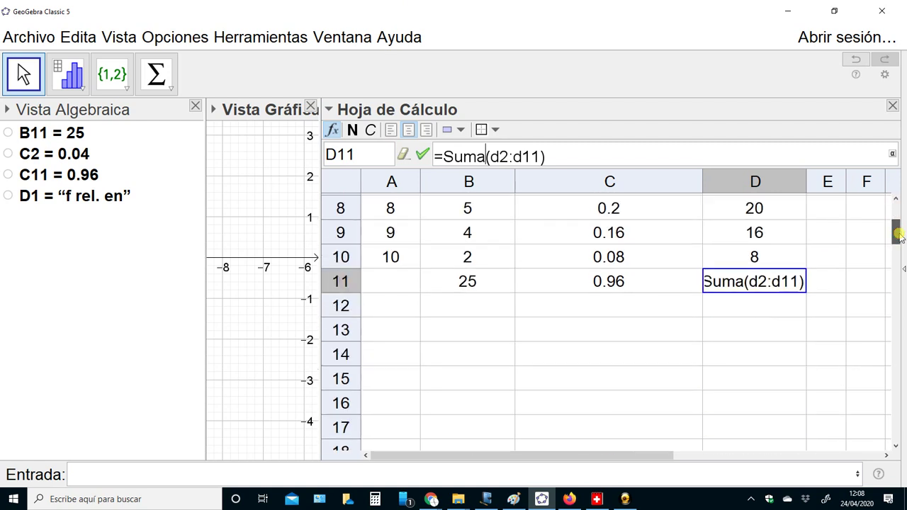
pyautogui.press('Return')
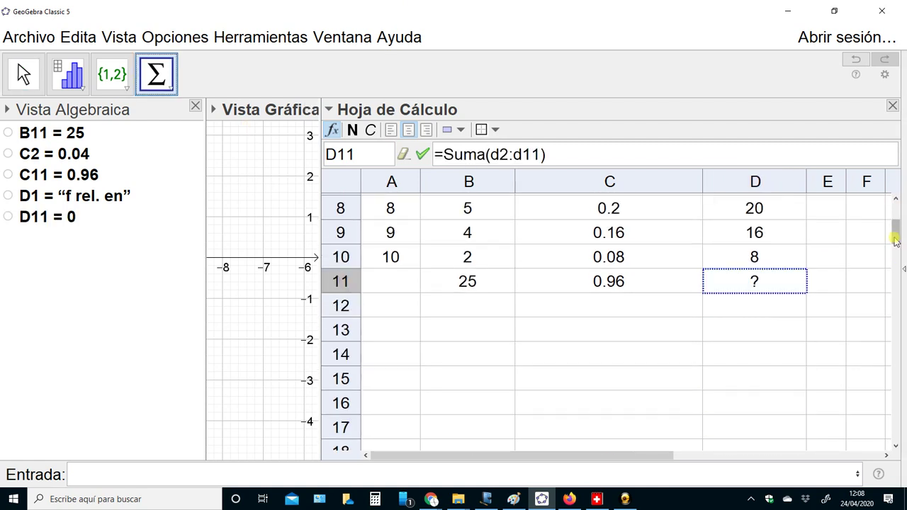
# Step: Sum the percentages in the range D2:D10 with the Suma tool
pyautogui.scroll(4, 893, 227)
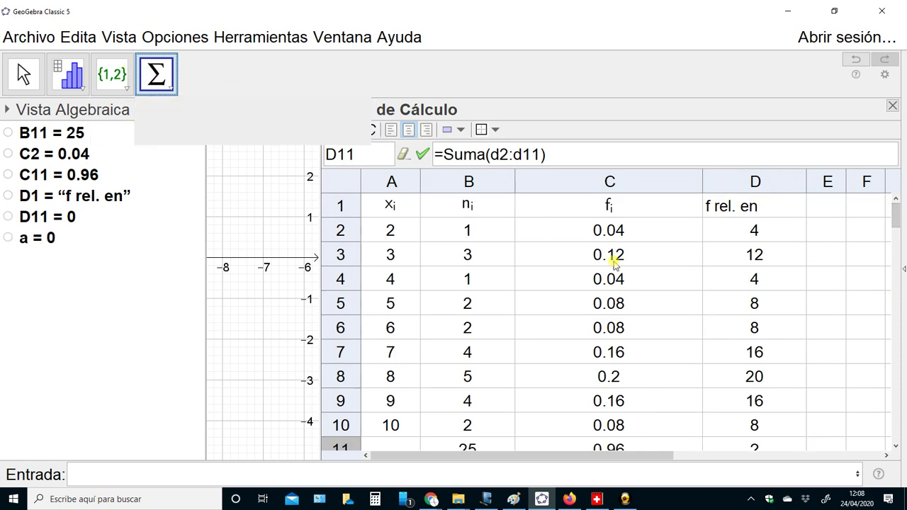
pyautogui.moveTo(756, 230); pyautogui.dragTo(776, 440)
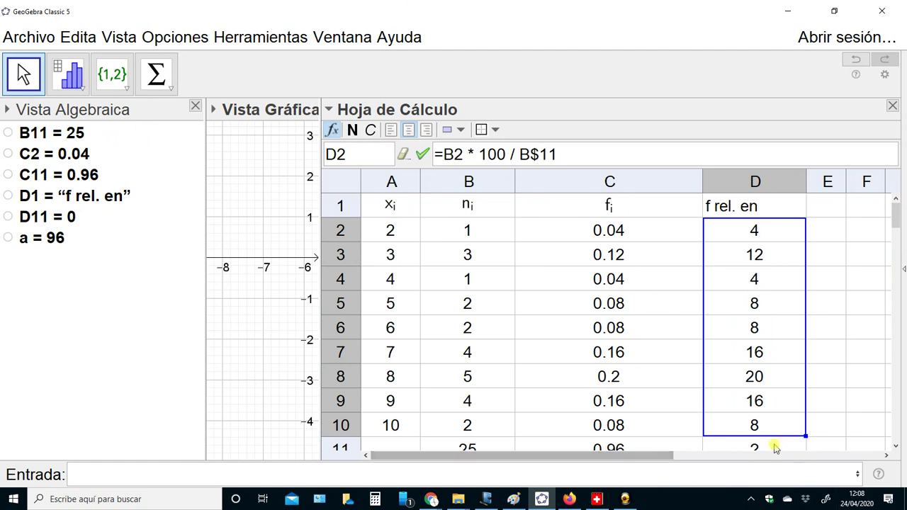
# Step: Try the Suma tool on cell D11 once more, picking D2 as the source
pyautogui.click(771, 446)
pyautogui.click(157, 68)
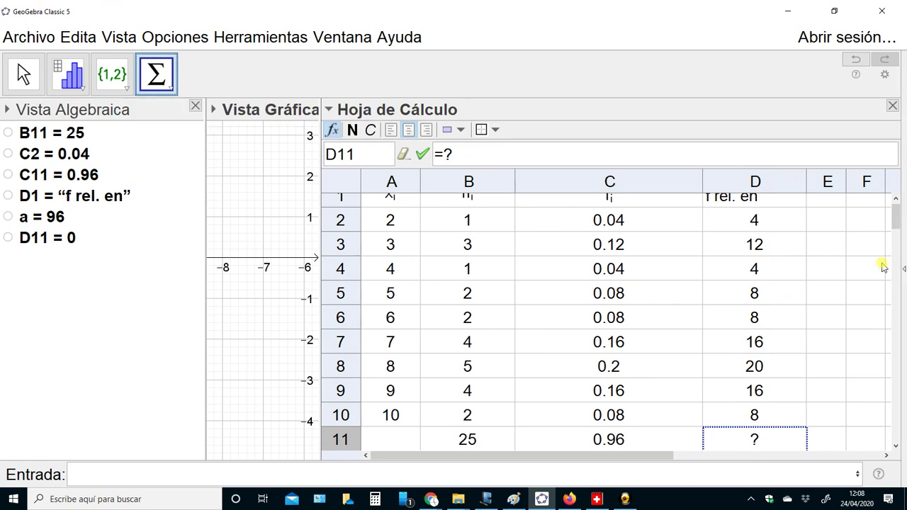
pyautogui.click(897, 202)
pyautogui.click(791, 233)
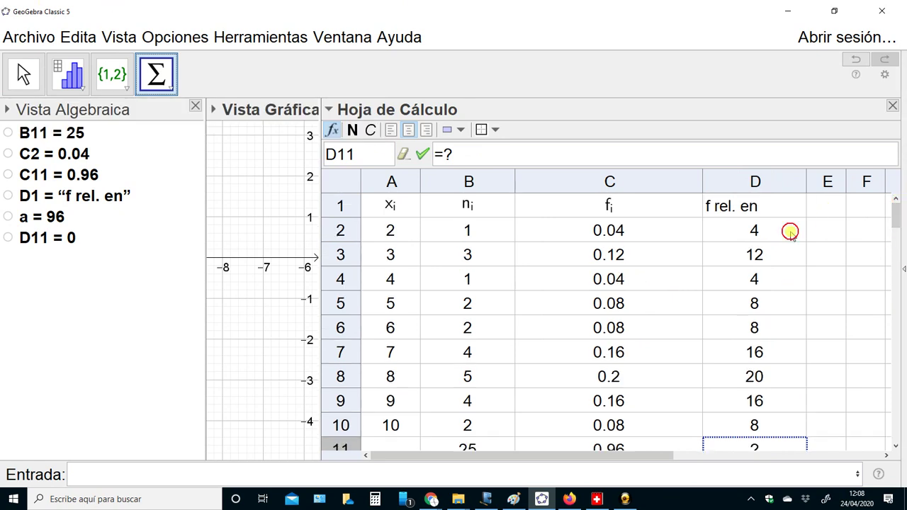
pyautogui.click(767, 222)
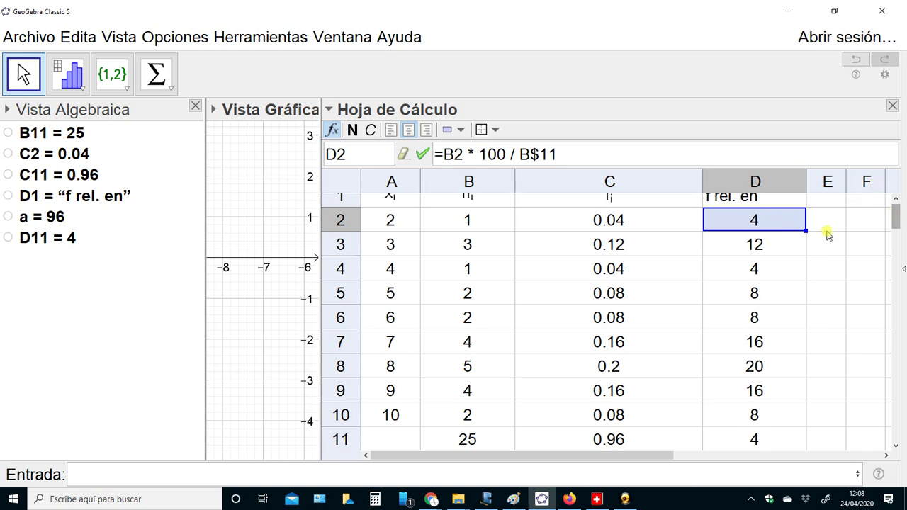
# Step: Extend the selection from D2 down through the percentage values to D10
pyautogui.hotkey('shift', 'Down')
pyautogui.hotkey('shift', 'Down')
pyautogui.hotkey('shift', 'Down')
pyautogui.hotkey('shift', 'Down')
pyautogui.hotkey('shift', 'Down')
pyautogui.hotkey('shift', 'Down')
pyautogui.hotkey('shift', 'Down')
pyautogui.hotkey('shift', 'Down')
pyautogui.hotkey('shift', 'Down')
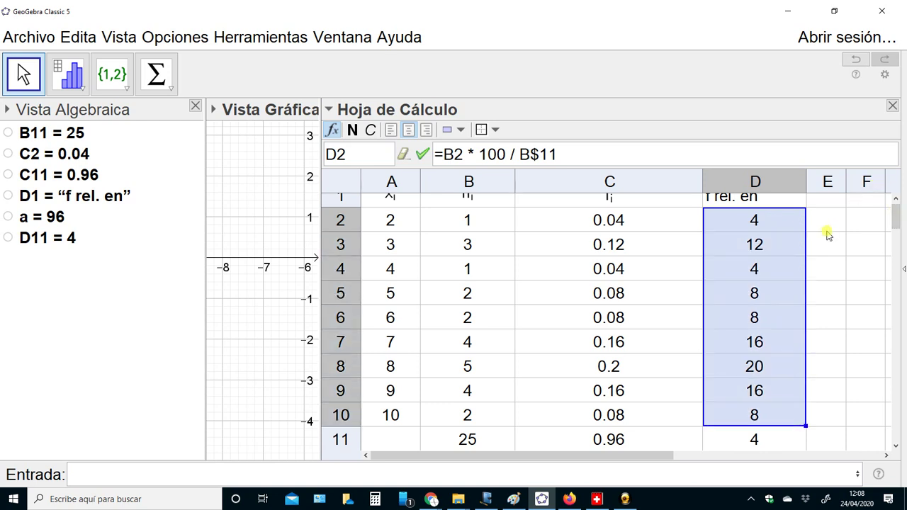
pyautogui.hotkey('shift', 'Up')
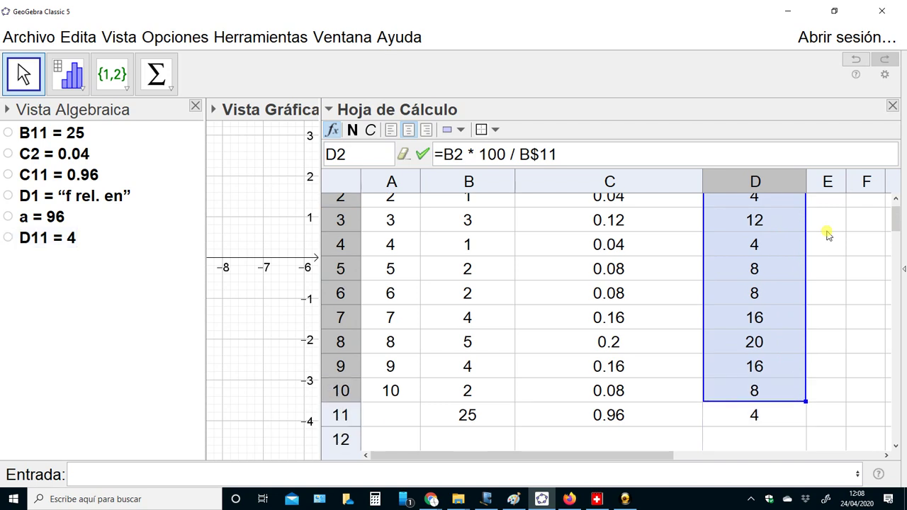
# Step: Try to fill cell D11 with the Suma tool, picking the empty cell E6 as the source
pyautogui.click(756, 415)
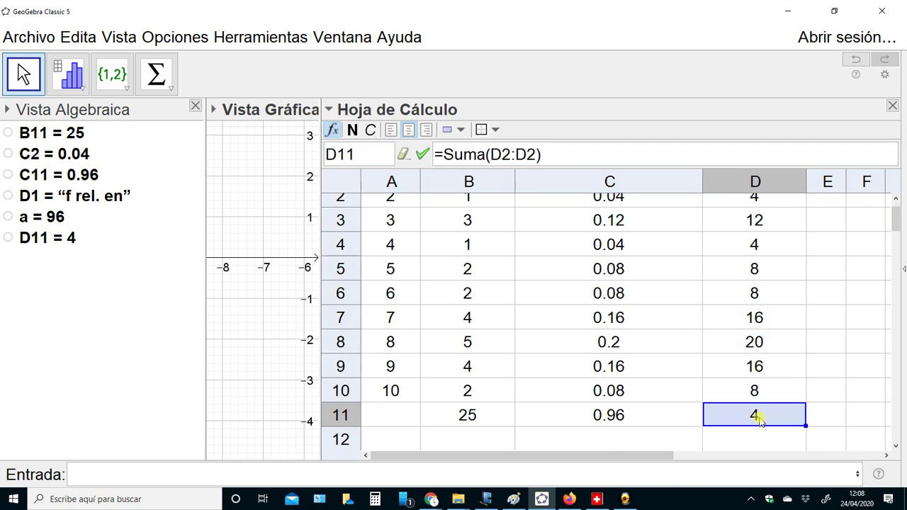
pyautogui.click(159, 79)
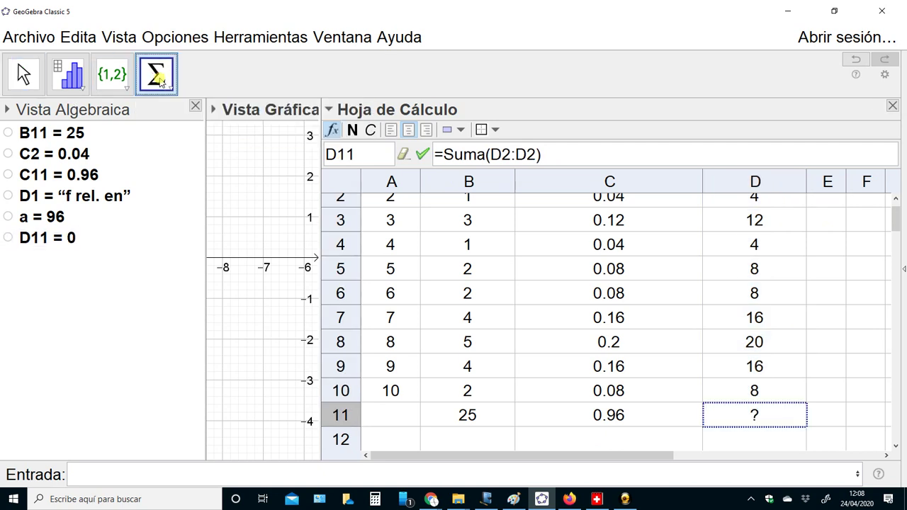
pyautogui.click(160, 80)
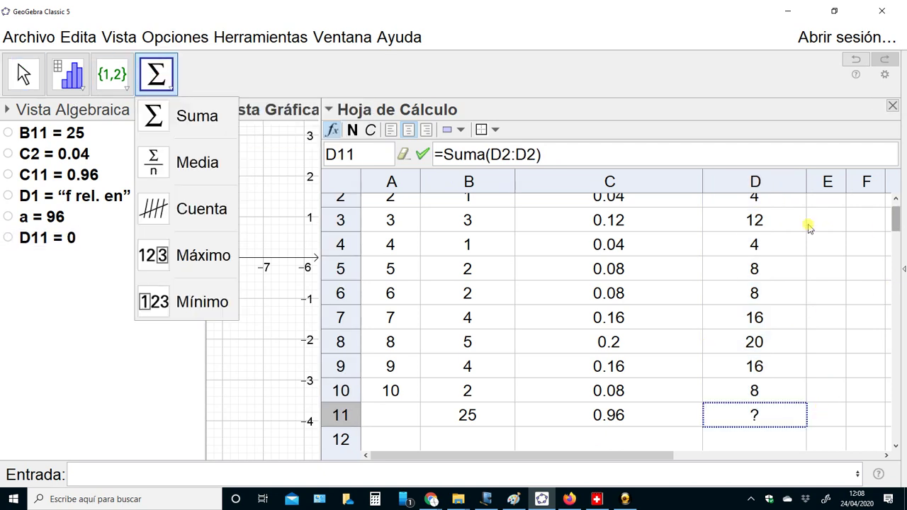
pyautogui.click(828, 294)
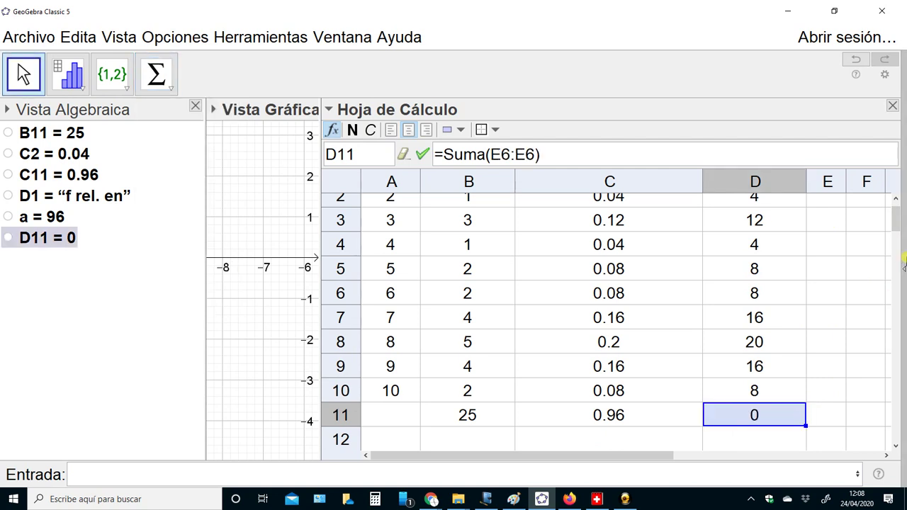
# Step: Try the Suma tool on cell D2, picking the empty cell F5, then restart the tool there and cancel it
pyautogui.moveTo(896, 218); pyautogui.dragTo(896, 207)
pyautogui.click(764, 236)
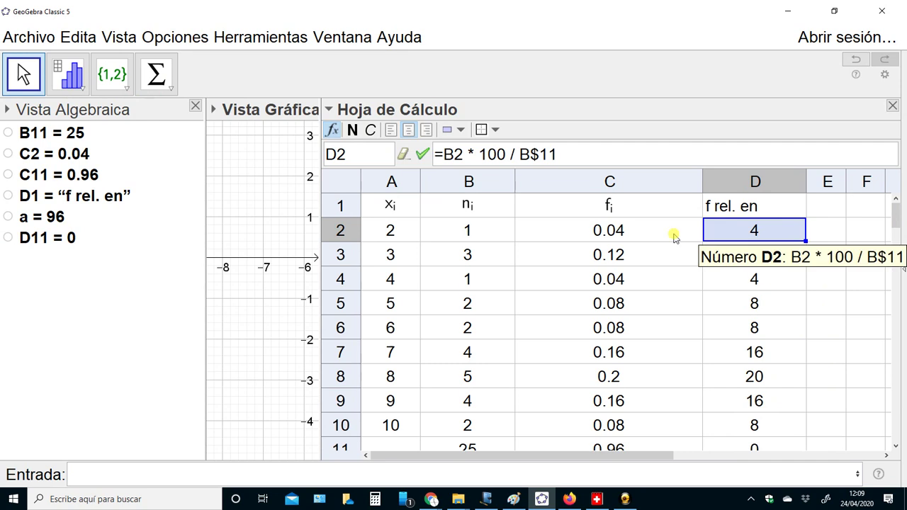
pyautogui.click(158, 75)
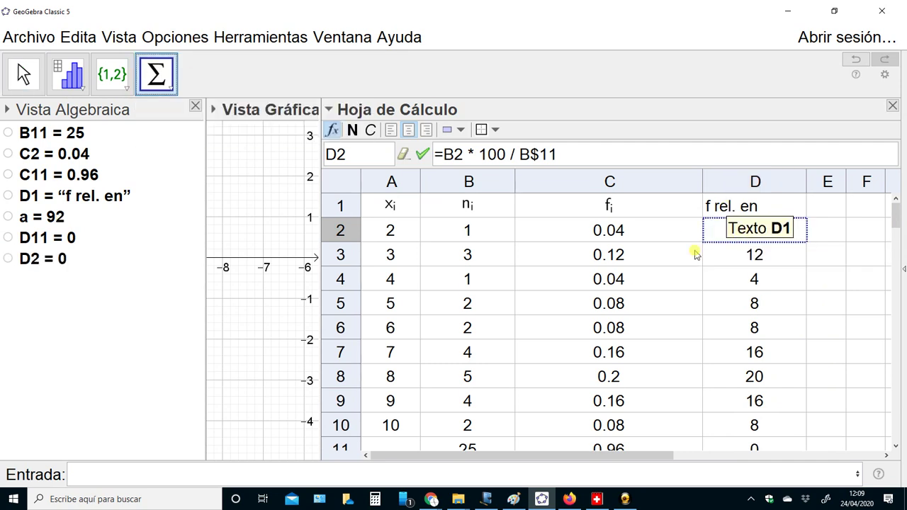
pyautogui.click(858, 308)
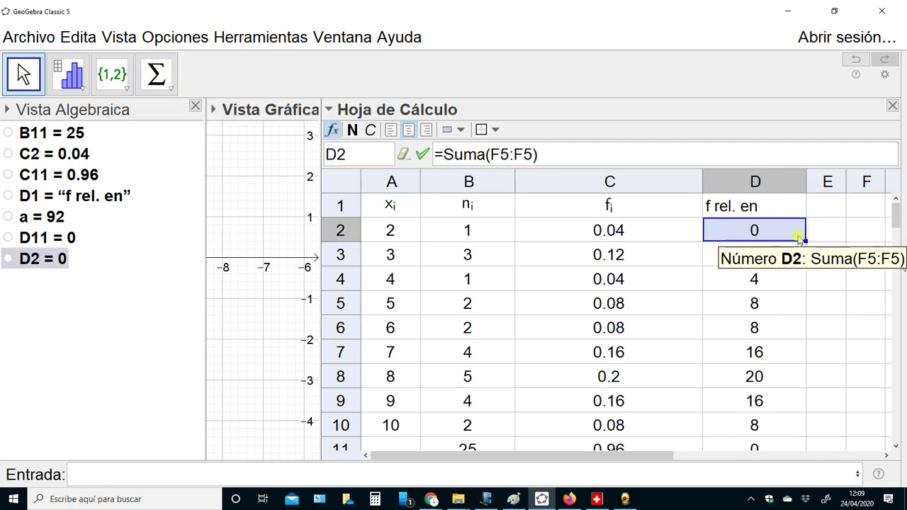
pyautogui.click(159, 81)
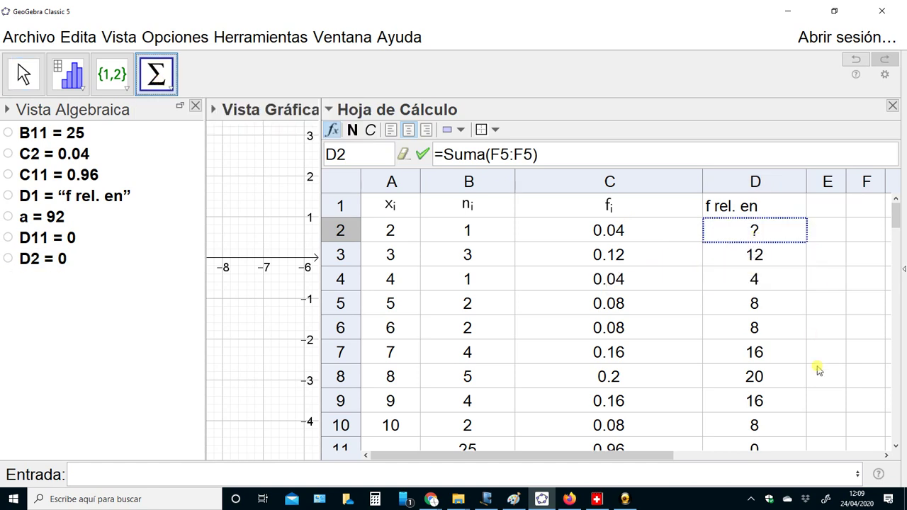
pyautogui.press('Escape')
# Step: Restore the percentage formula =B2 * 100 / B$11 in cell D2
pyautogui.click(752, 229)
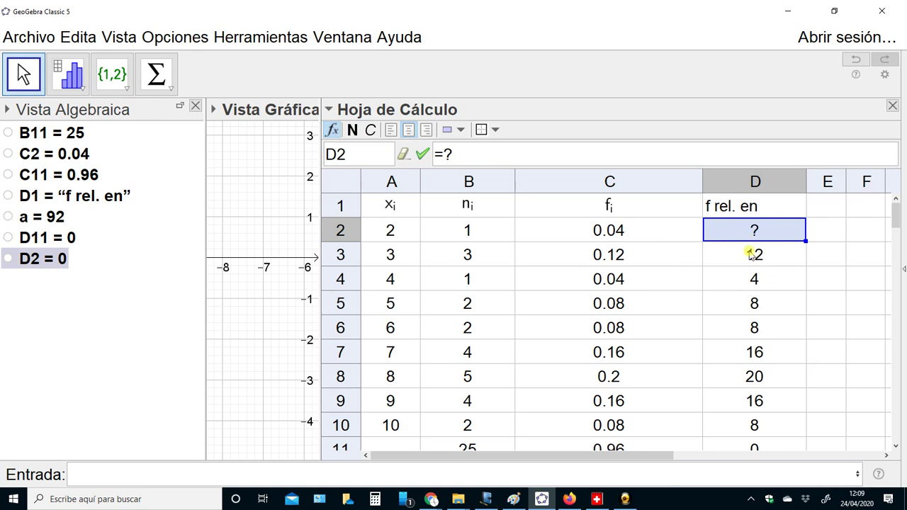
pyautogui.click(751, 254)
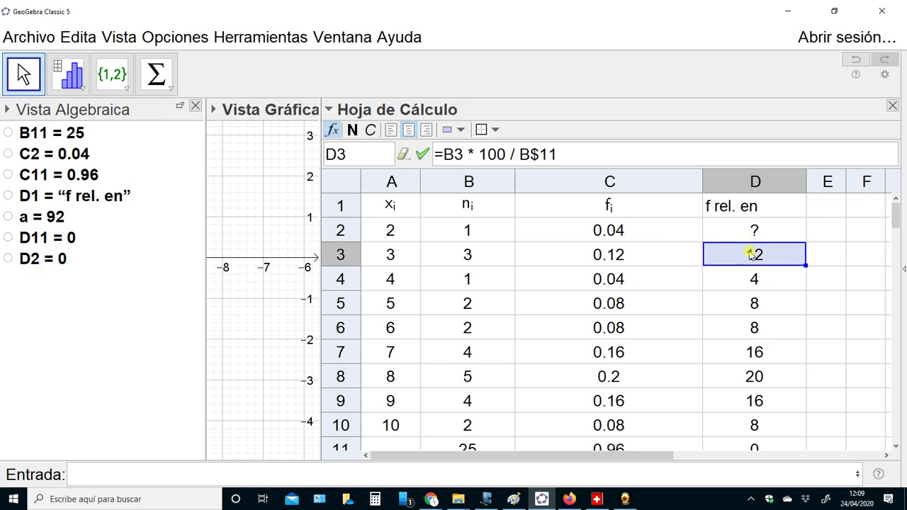
pyautogui.press('Up')
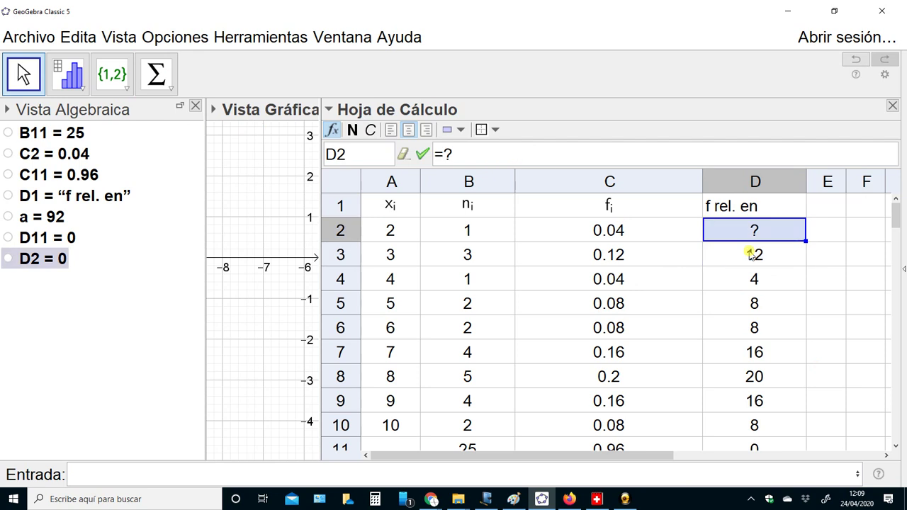
pyautogui.hotkey('ctrl', 'v')
pyautogui.press('Down')
pyautogui.press('Up')
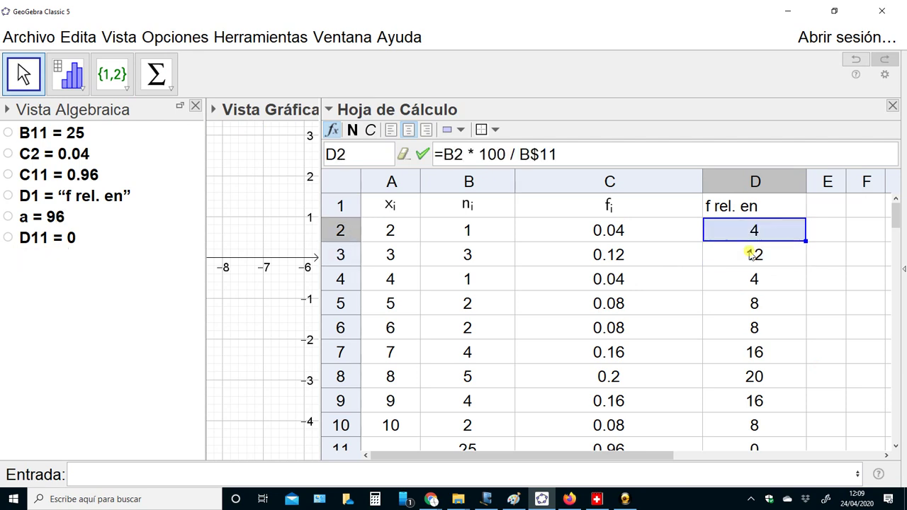
# Step: Replace the Suma formula in cell D11 with the plain value 1
pyautogui.press('Down')
pyautogui.press('Down')
pyautogui.press('Down')
pyautogui.press('Down')
pyautogui.press('Down')
pyautogui.press('Down')
pyautogui.press('Down')
pyautogui.press('Down')
pyautogui.press('Down')
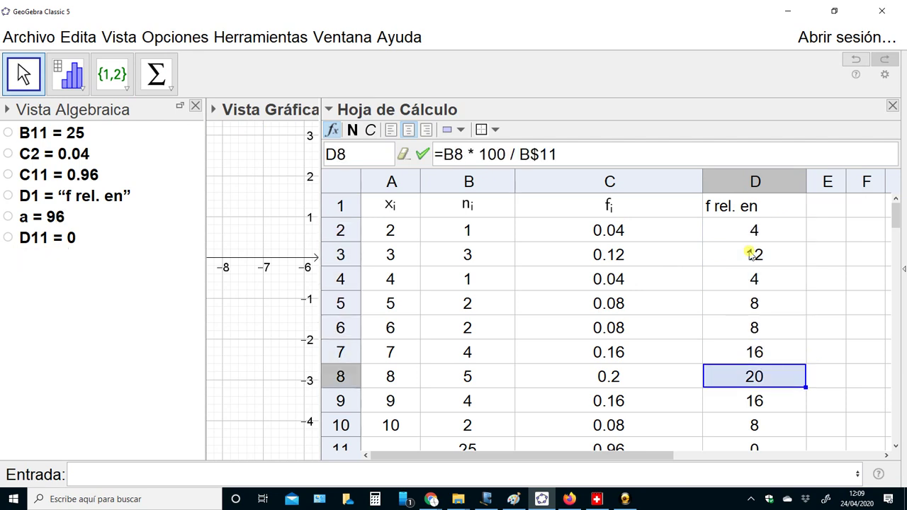
pyautogui.press('Down')
pyautogui.press('Down')
pyautogui.press('Up')
pyautogui.press('Up')
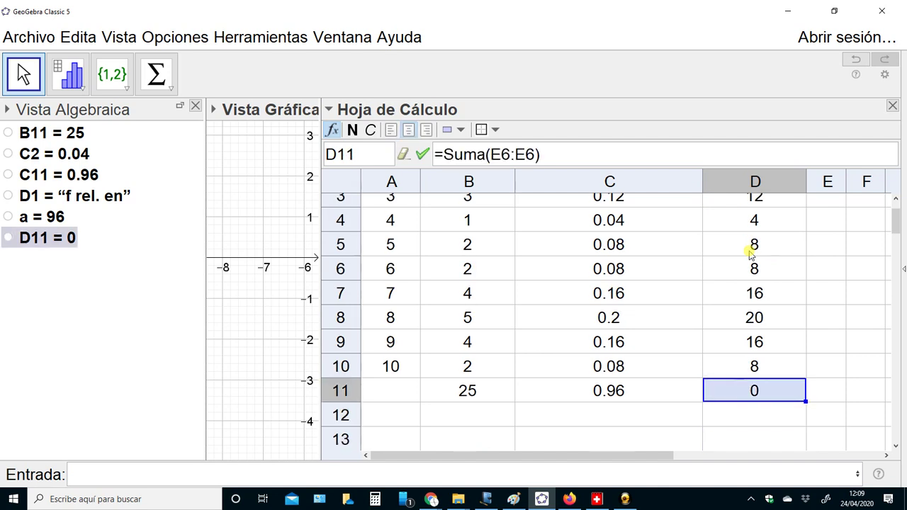
pyautogui.write('1')
pyautogui.press('Return')
pyautogui.press('Up')
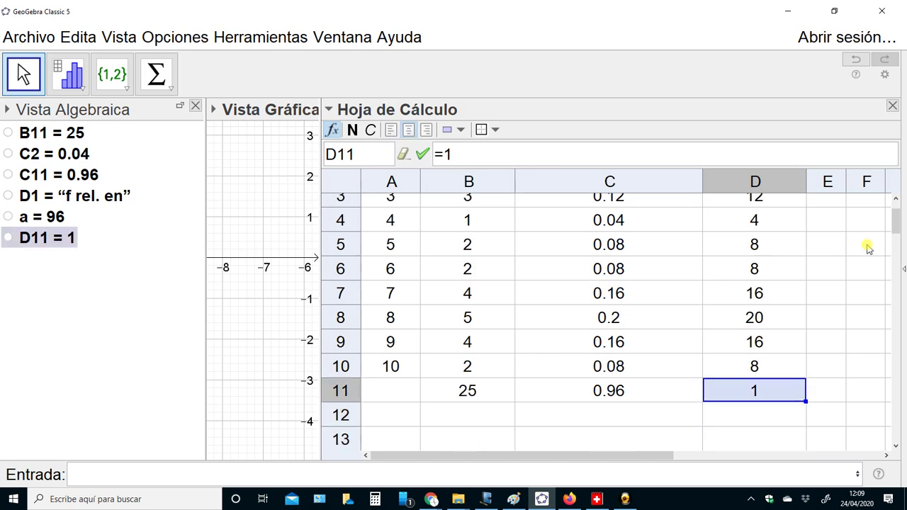
# Step: Make the column totals in cells D11 and C11 bold
pyautogui.click(353, 129)
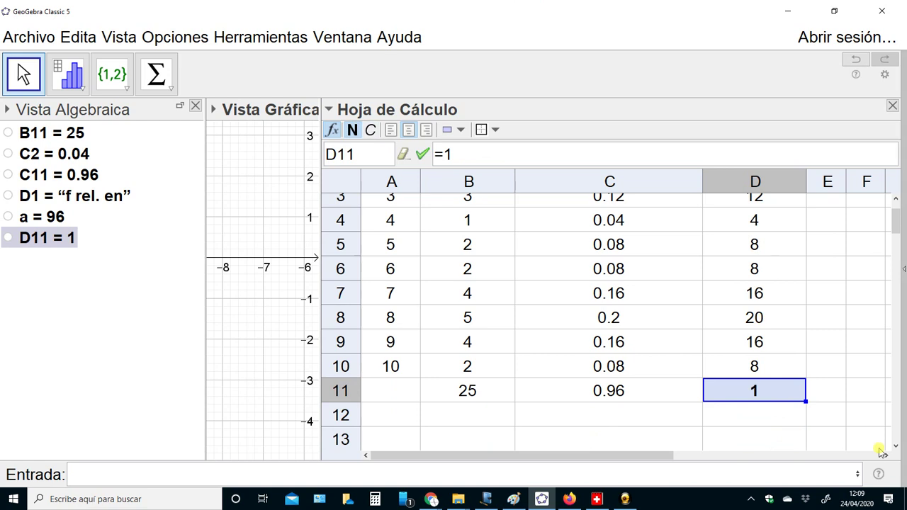
pyautogui.click(611, 393)
pyautogui.click(352, 131)
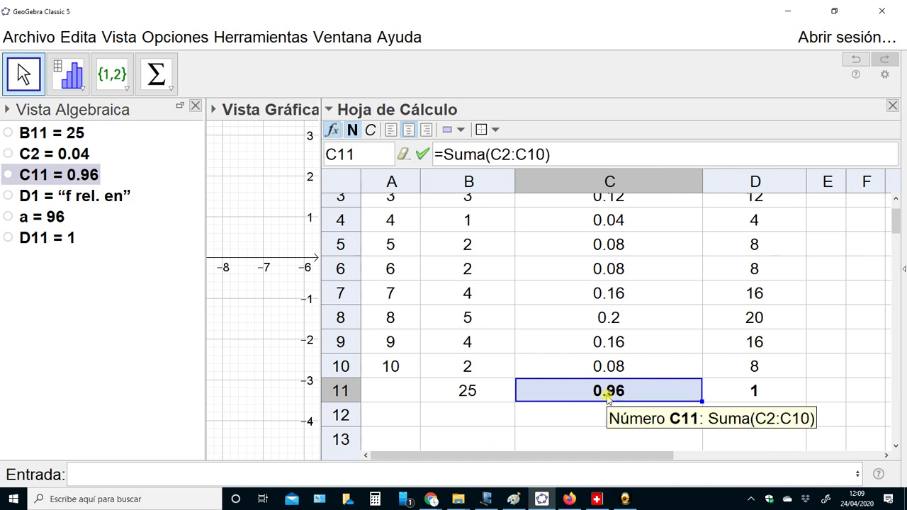
# Step: Set the percentage total in cell D11 to 100 and select the relative frequency total in C11
pyautogui.click(779, 397)
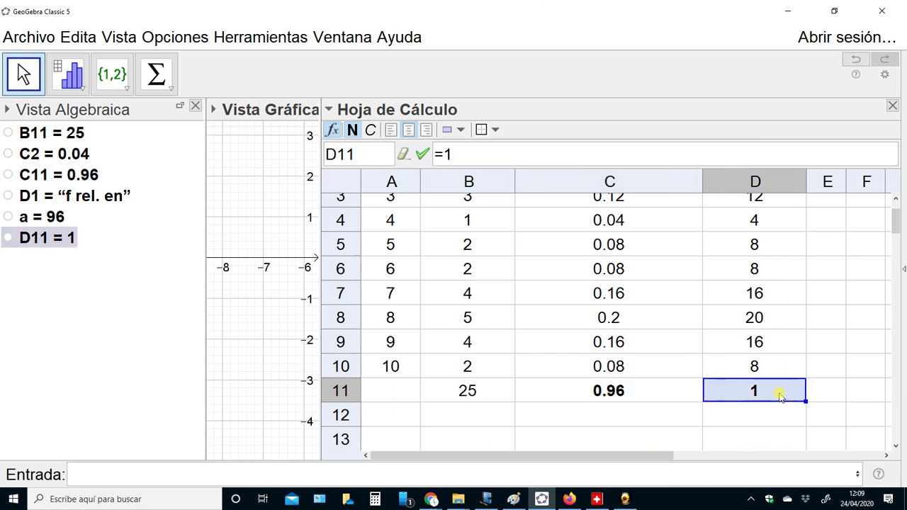
pyautogui.write('100')
pyautogui.press('Return')
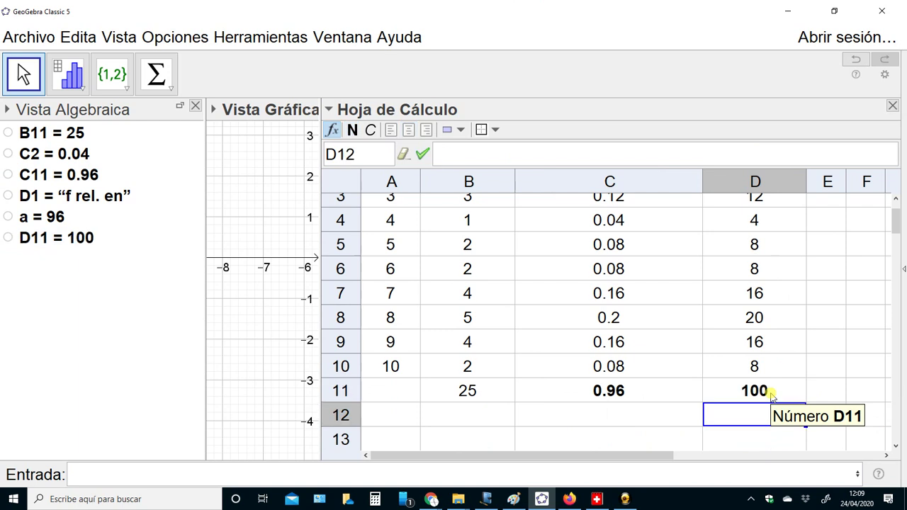
pyautogui.click(598, 391)
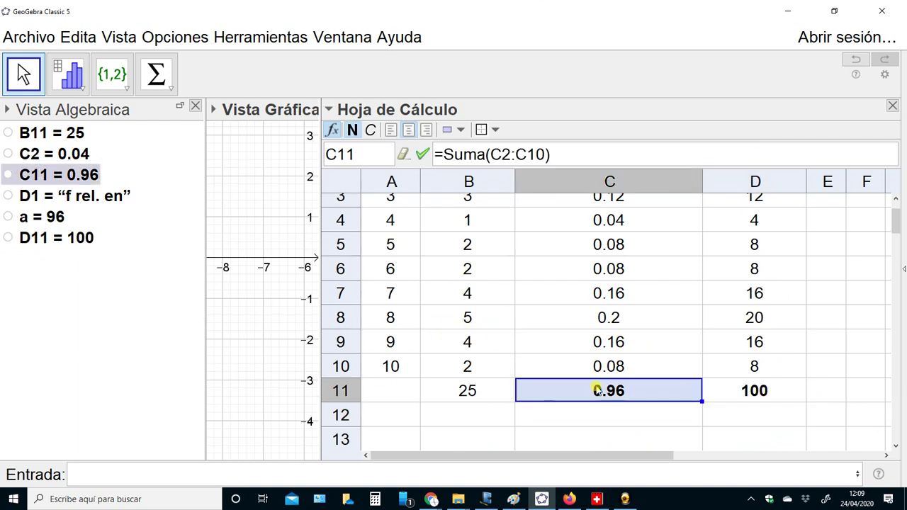
# Step: Replace the Suma formula in cell C11 with the plain value 1 as the relative frequency total
pyautogui.write('1')
pyautogui.press('Return')
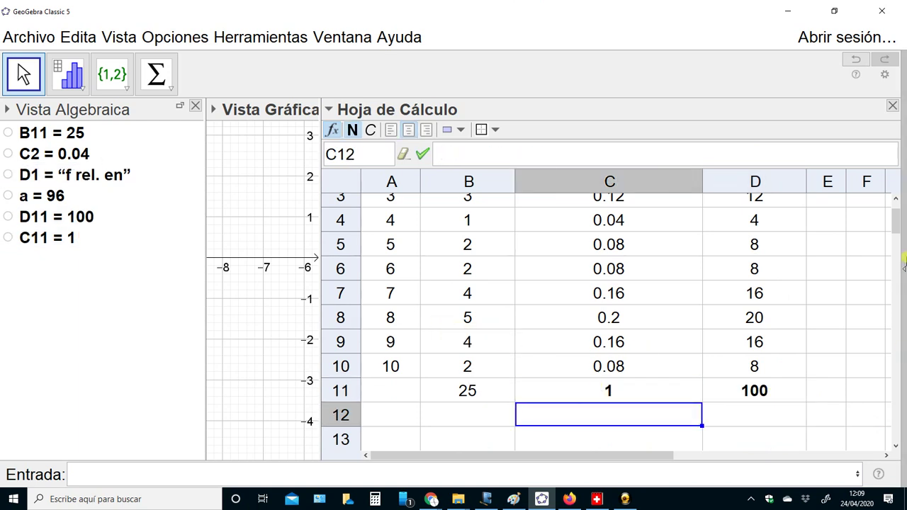
pyautogui.moveTo(896, 225); pyautogui.dragTo(896, 216)
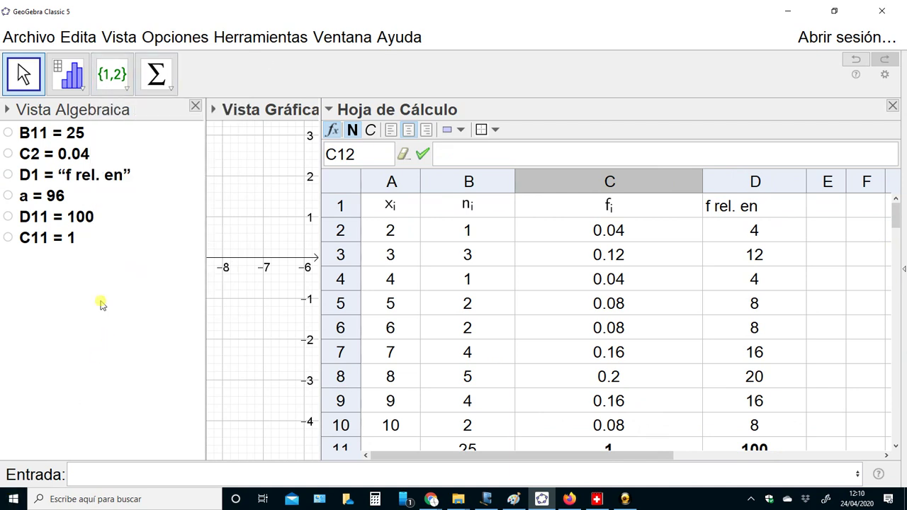
pyautogui.click(156, 71)
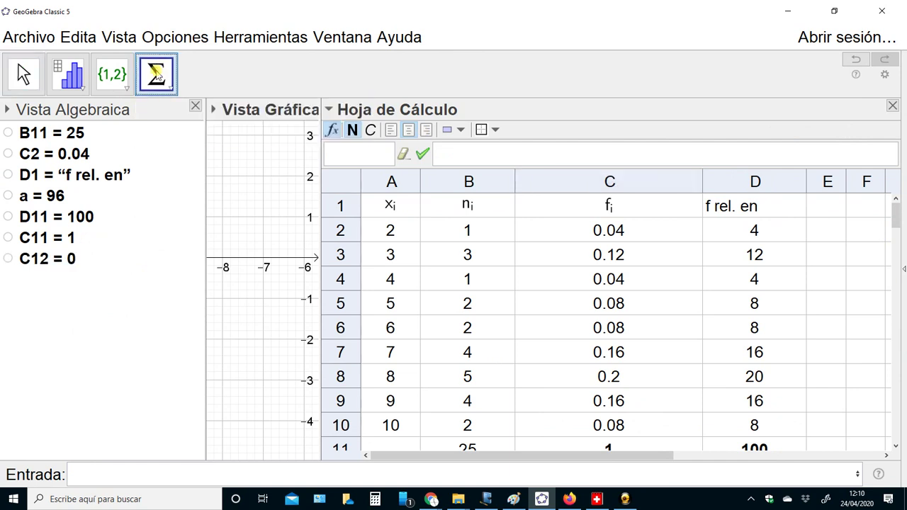
pyautogui.click(156, 76)
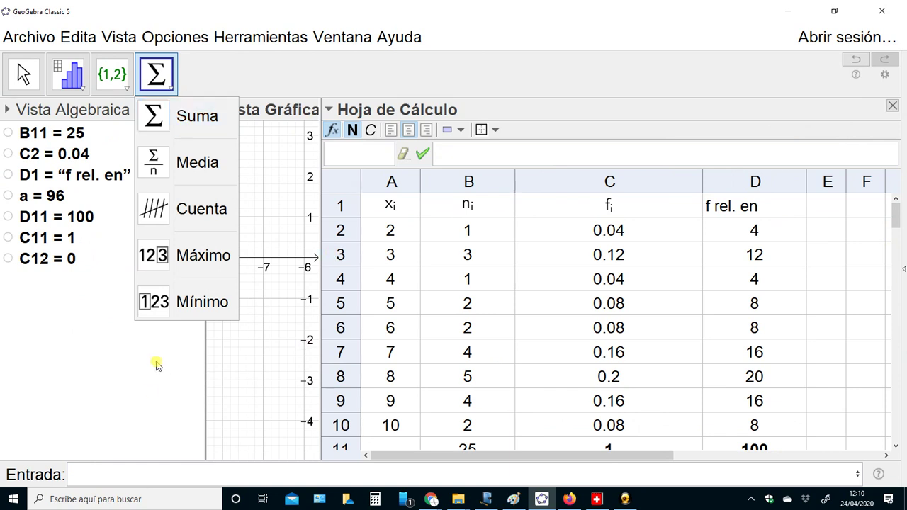
pyautogui.click(213, 368)
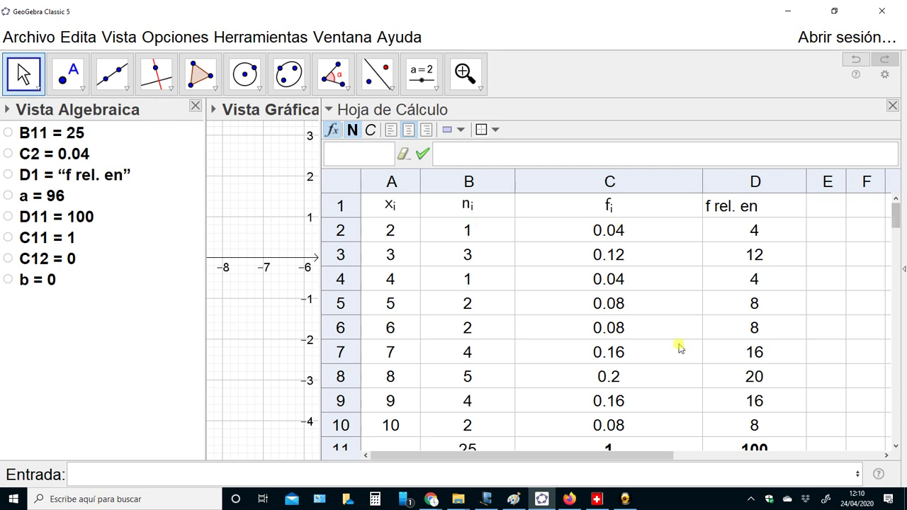
# Step: Examine the relative frequency and percentage formulas in cells C9, C6, D6, C2 and D2
pyautogui.moveTo(896, 213); pyautogui.dragTo(897, 223)
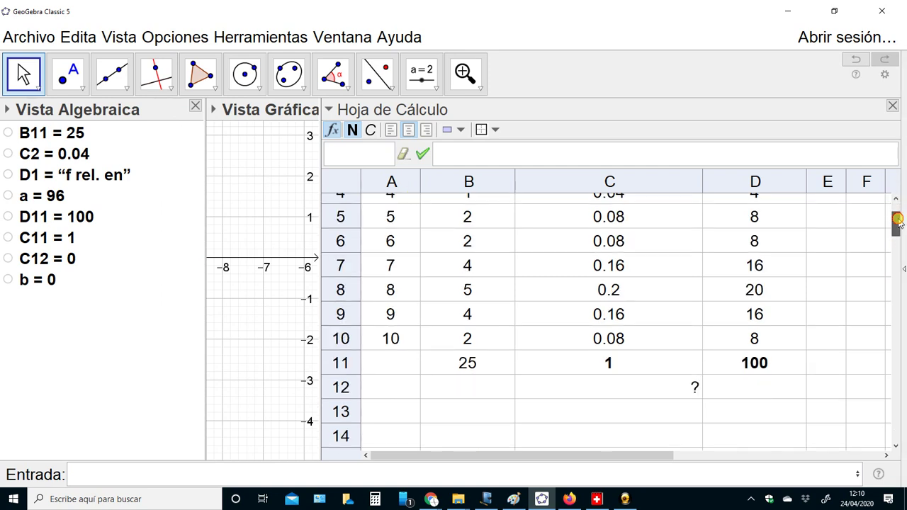
pyautogui.click(630, 312)
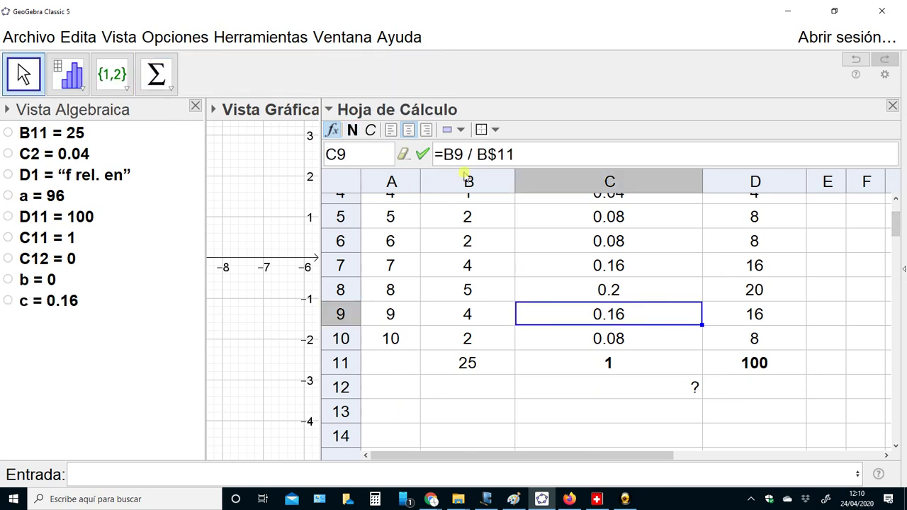
pyautogui.click(601, 242)
pyautogui.click(751, 240)
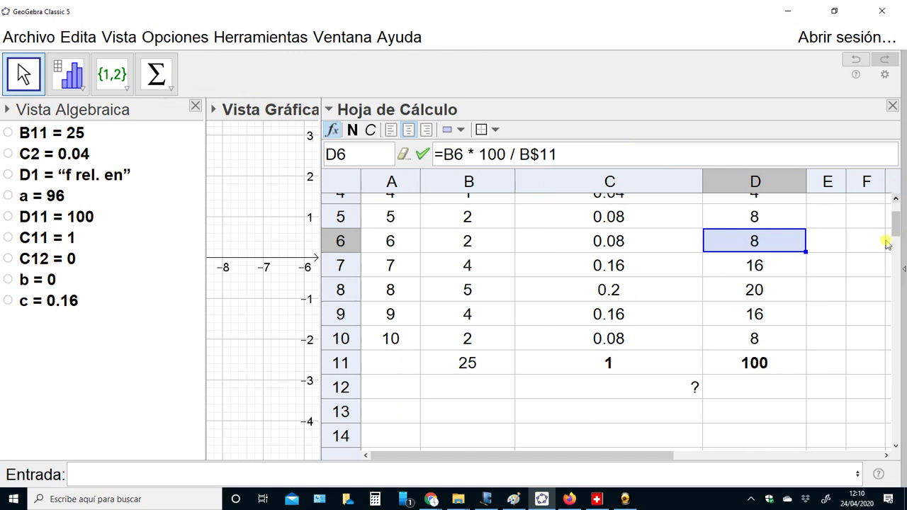
pyautogui.scroll(2, 891, 216)
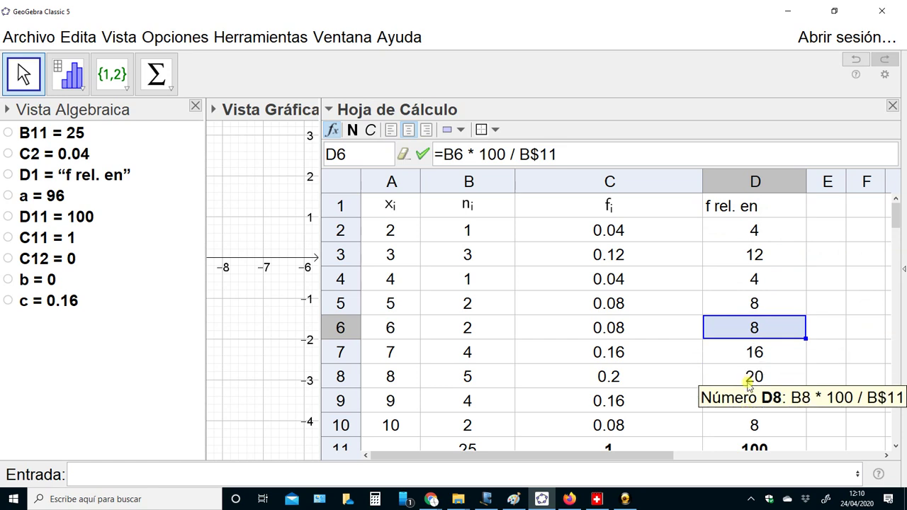
pyautogui.click(756, 231)
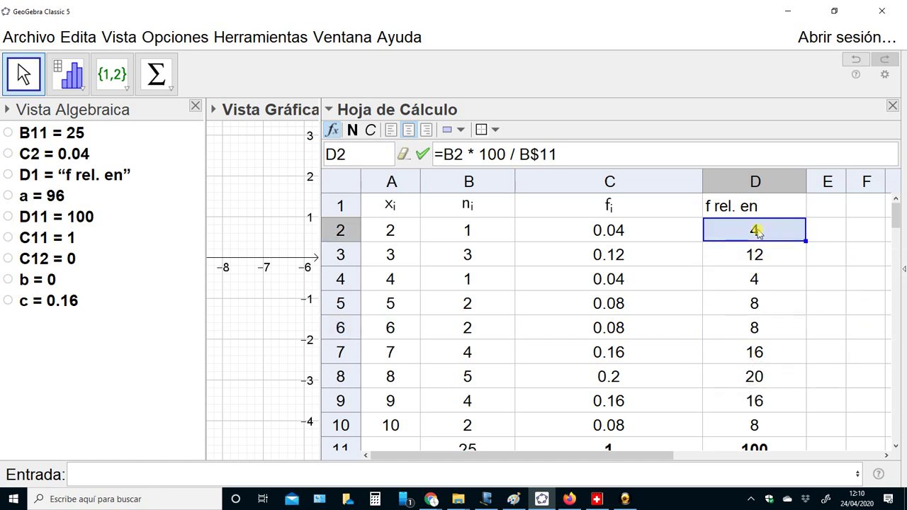
pyautogui.click(613, 231)
pyautogui.click(748, 231)
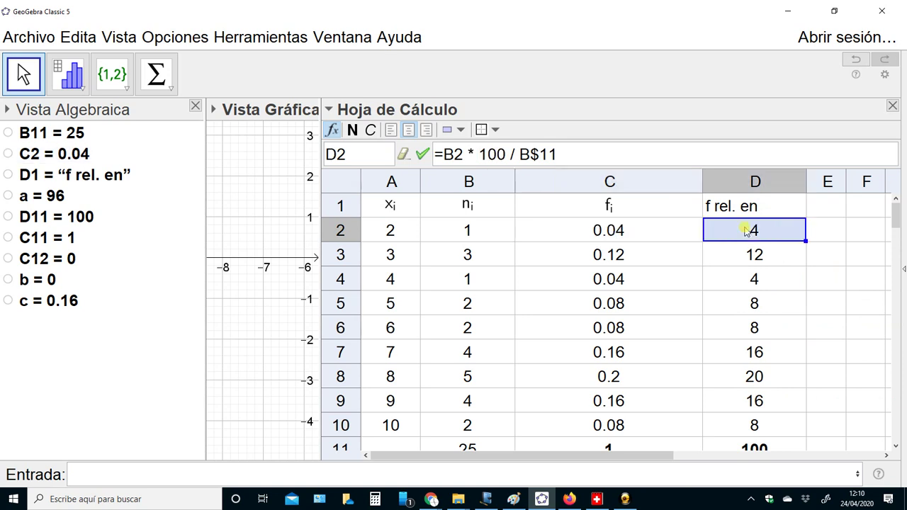